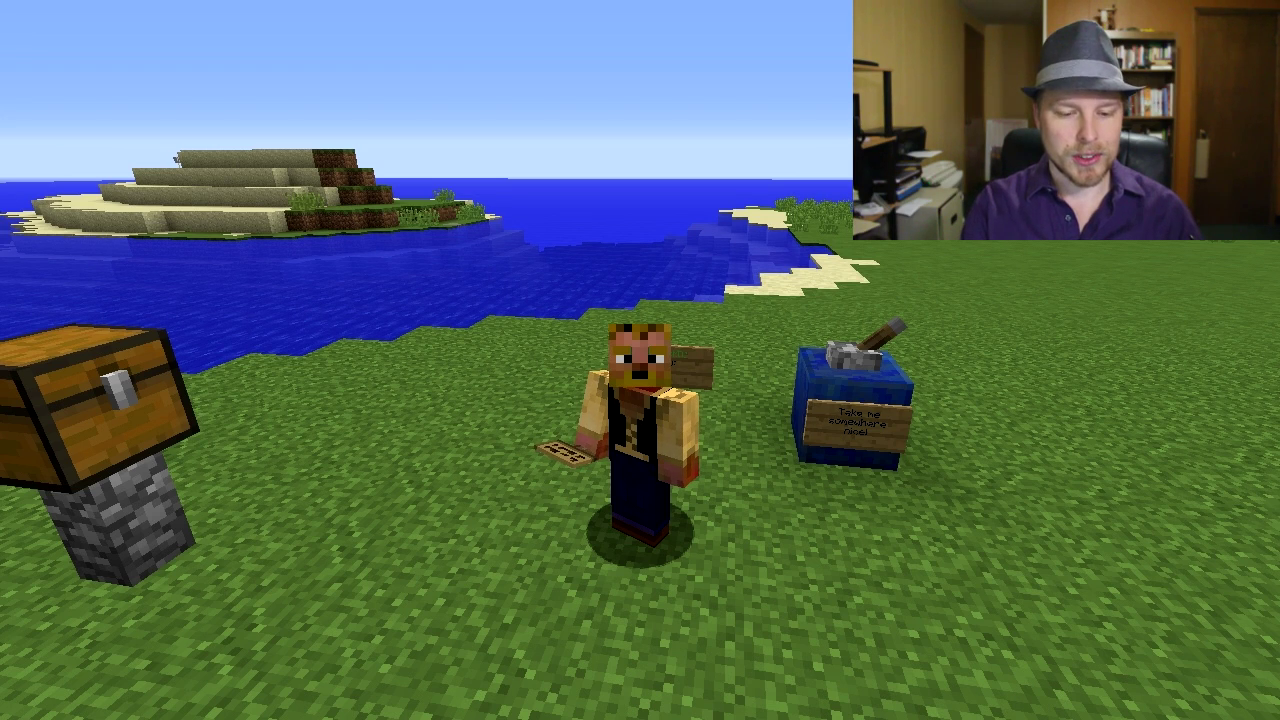
Step: Show the HUD and run /version to read the server's CraftBukkit 1.9 build reply
key("F1")
key("slash")
type("version")
key("Return")
key("t")
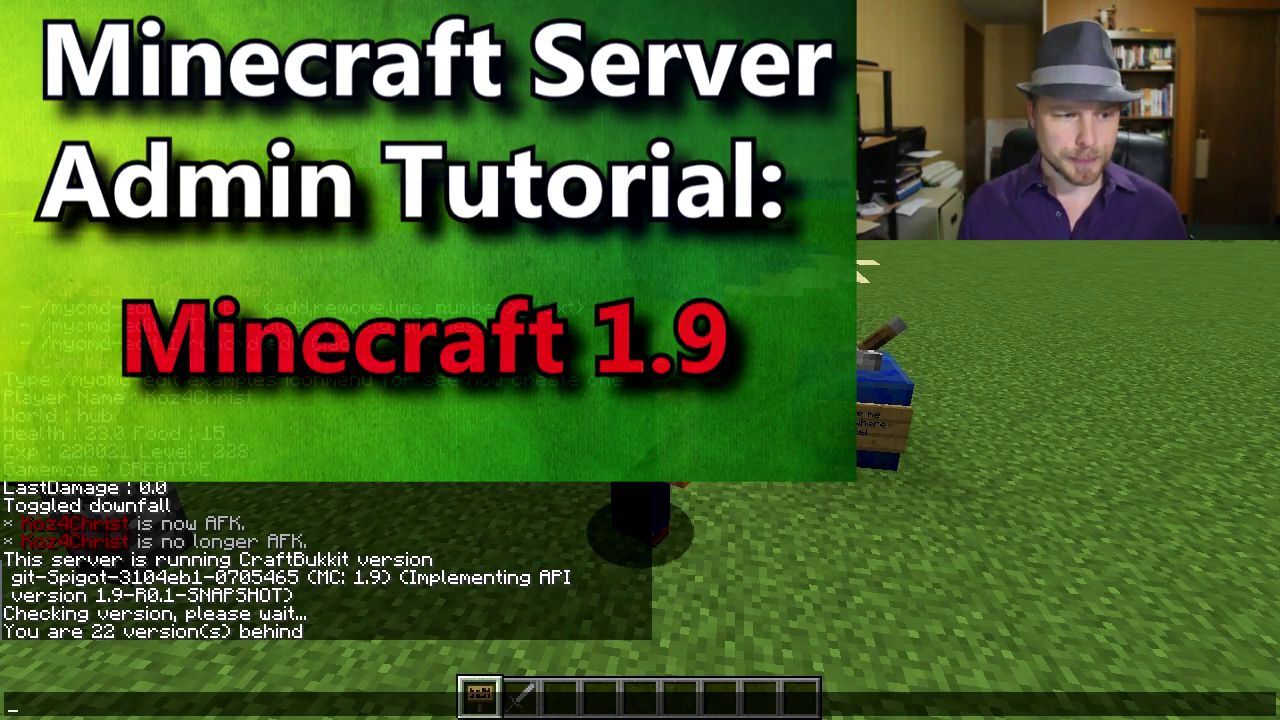
Step: Close the chat to return to the world beside the chest and blue block
key("Escape")
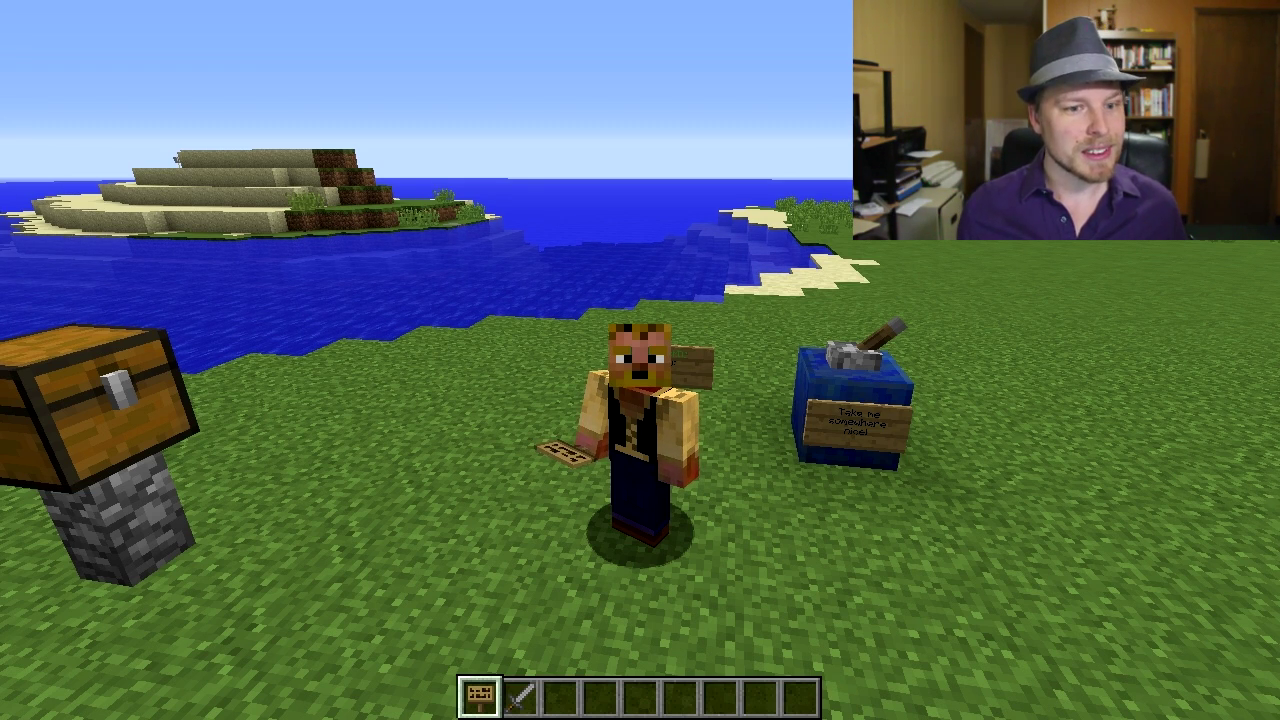
Step: Glance at the chat history, then switch to first-person view with an empty hotbar slot
key("t")
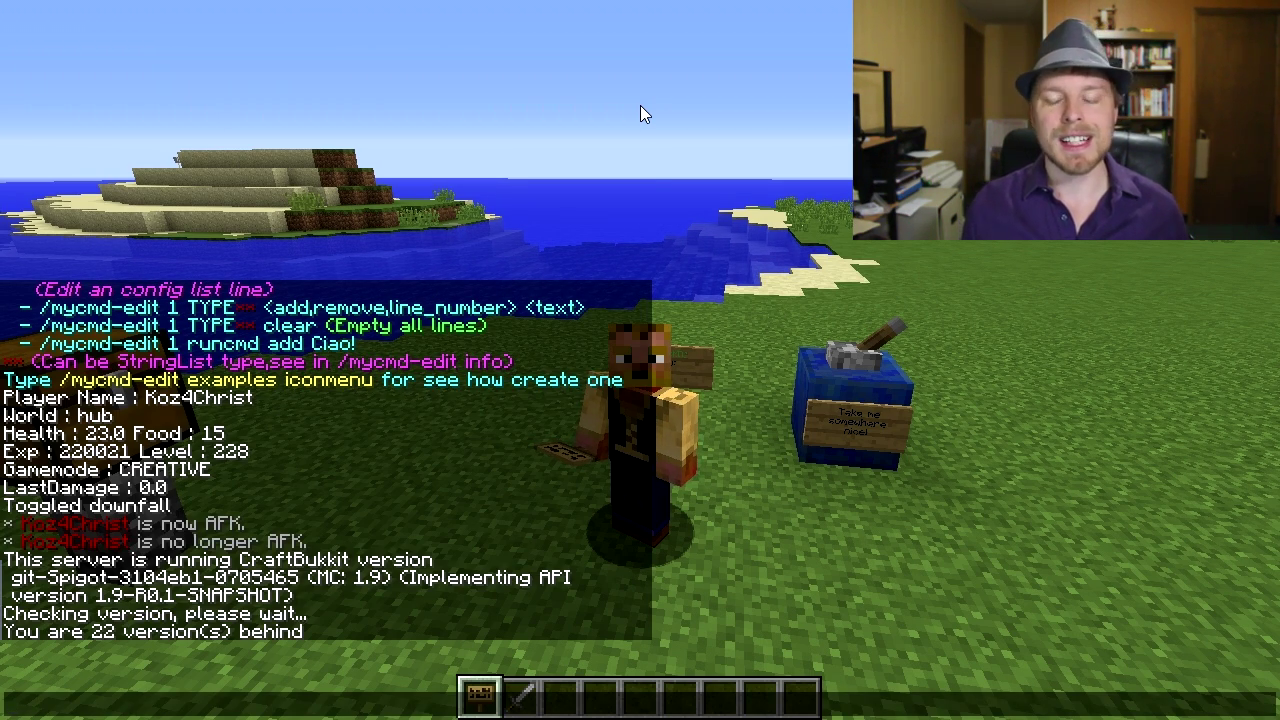
key("Escape")
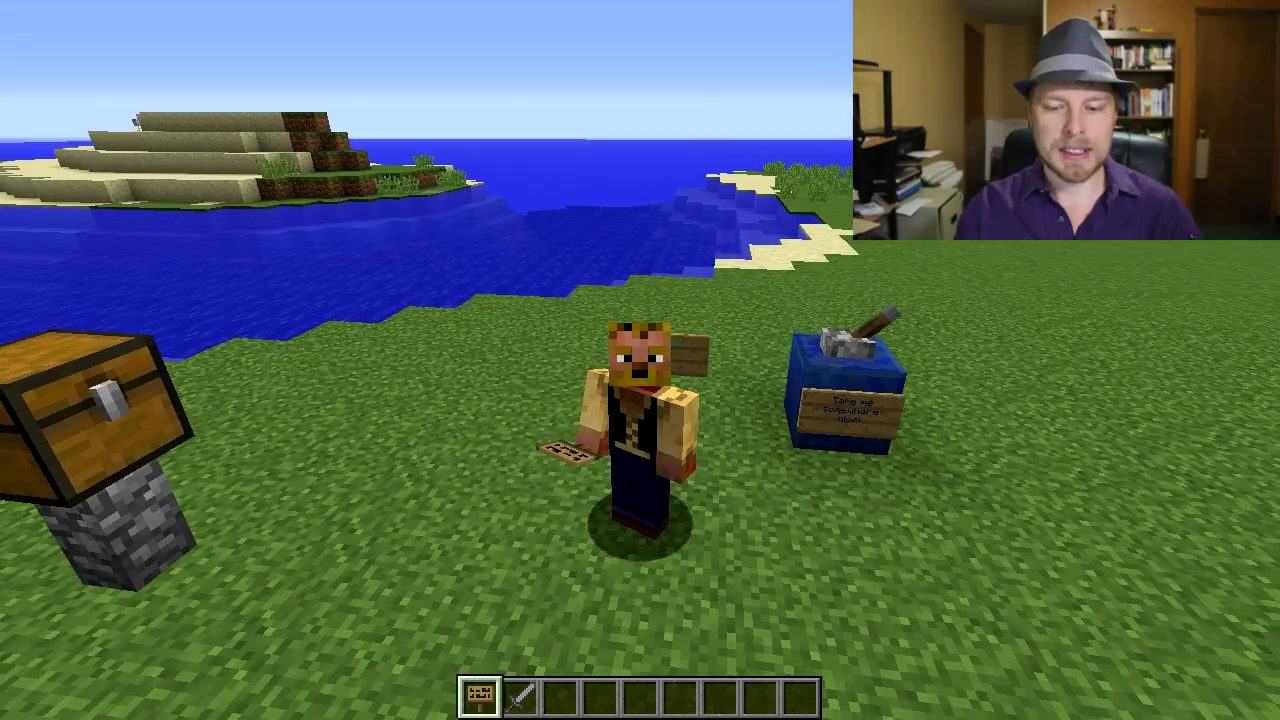
key("F5")
scroll(640, 360, "down", 2)
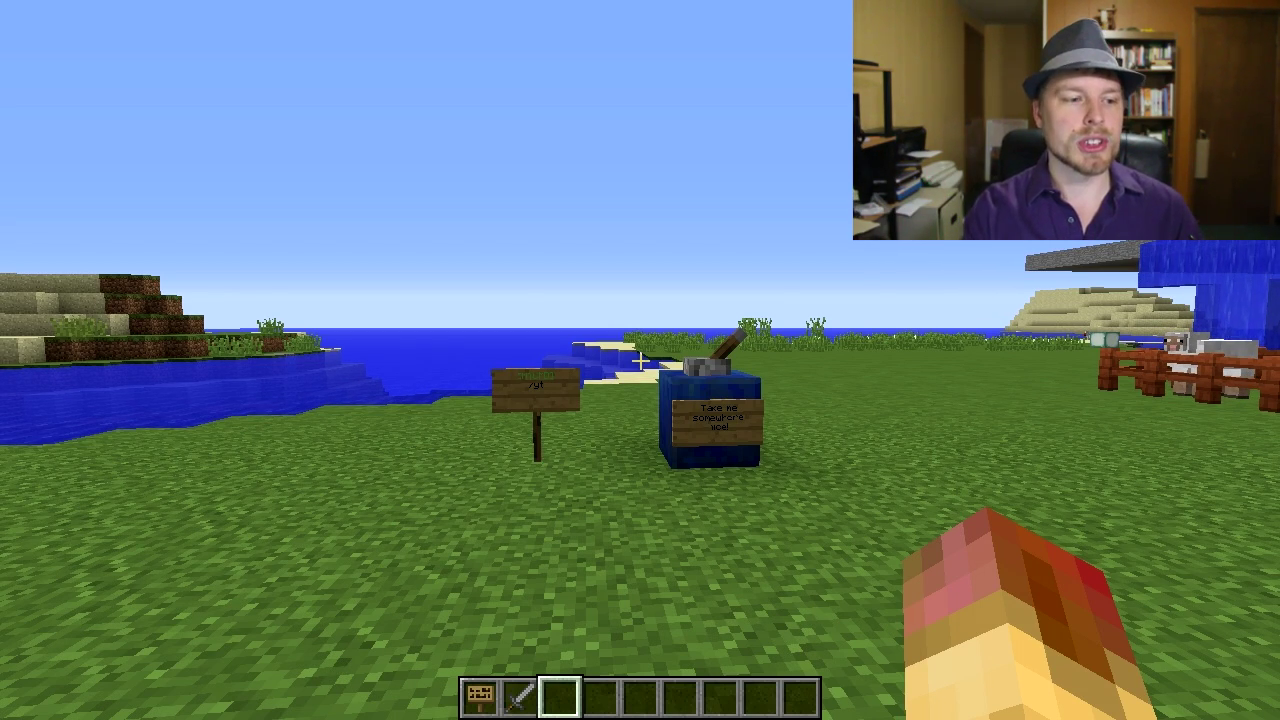
Step: Run /yt to post the channel message in chat
key("slash")
type("yt")
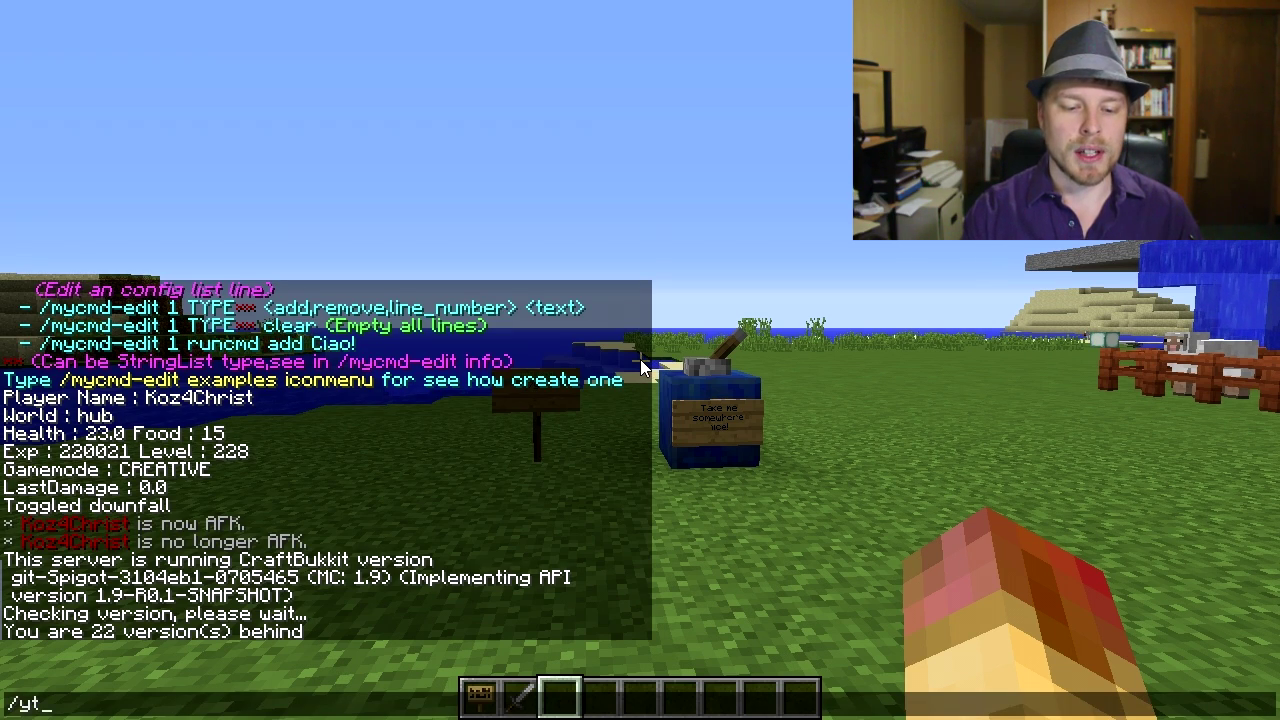
key("Return")
Step: Run /warp to teleport, check the messages, and walk to the [MYCMD] /yt sign
key("t")
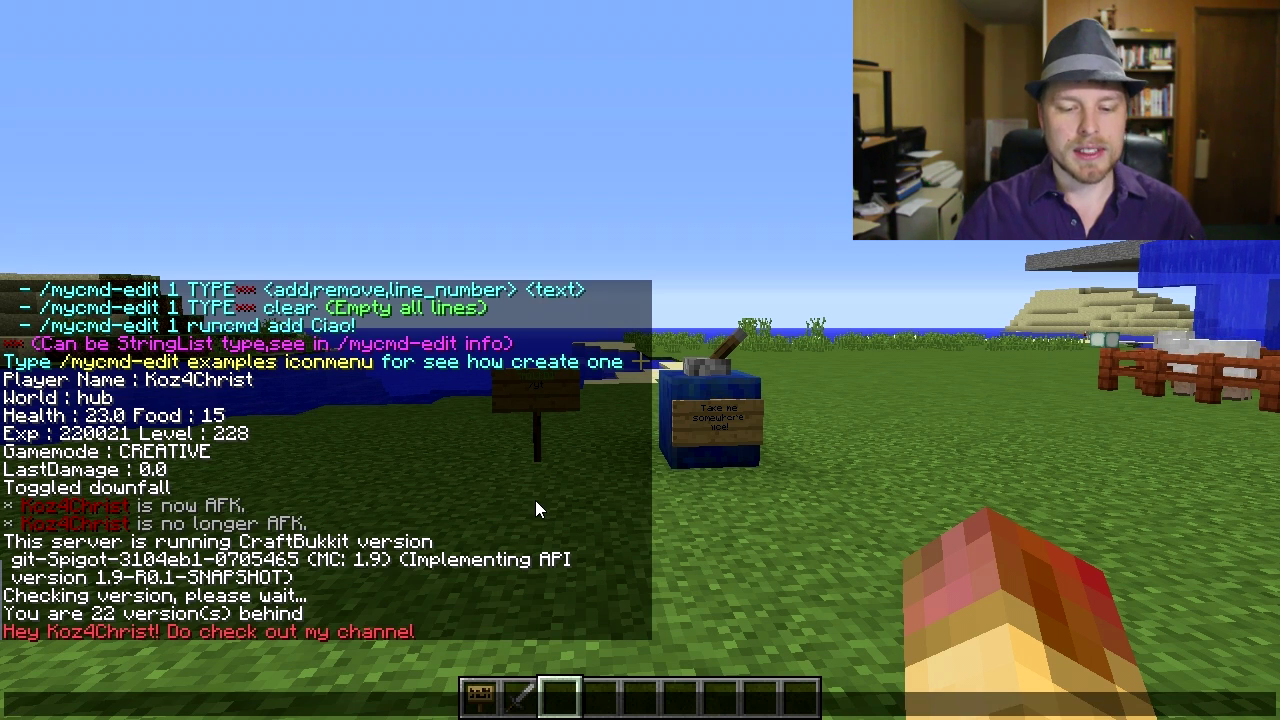
type("/warp")
key("Return")
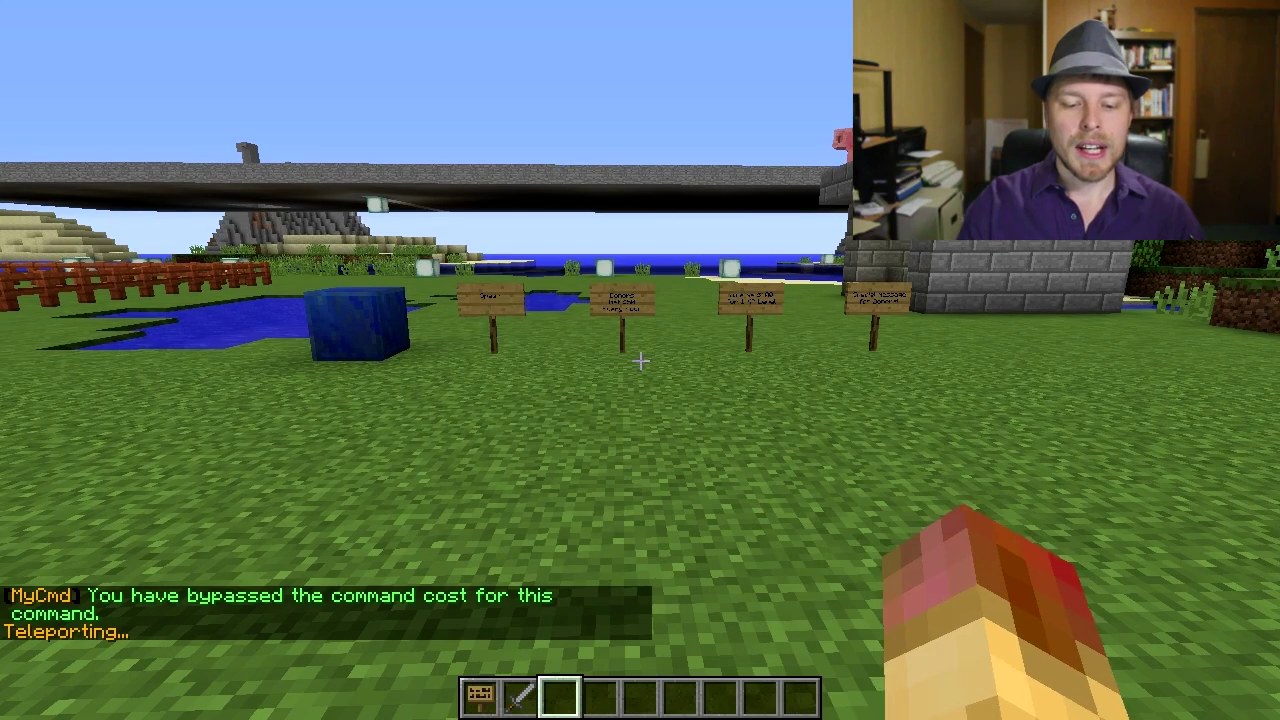
key("t")
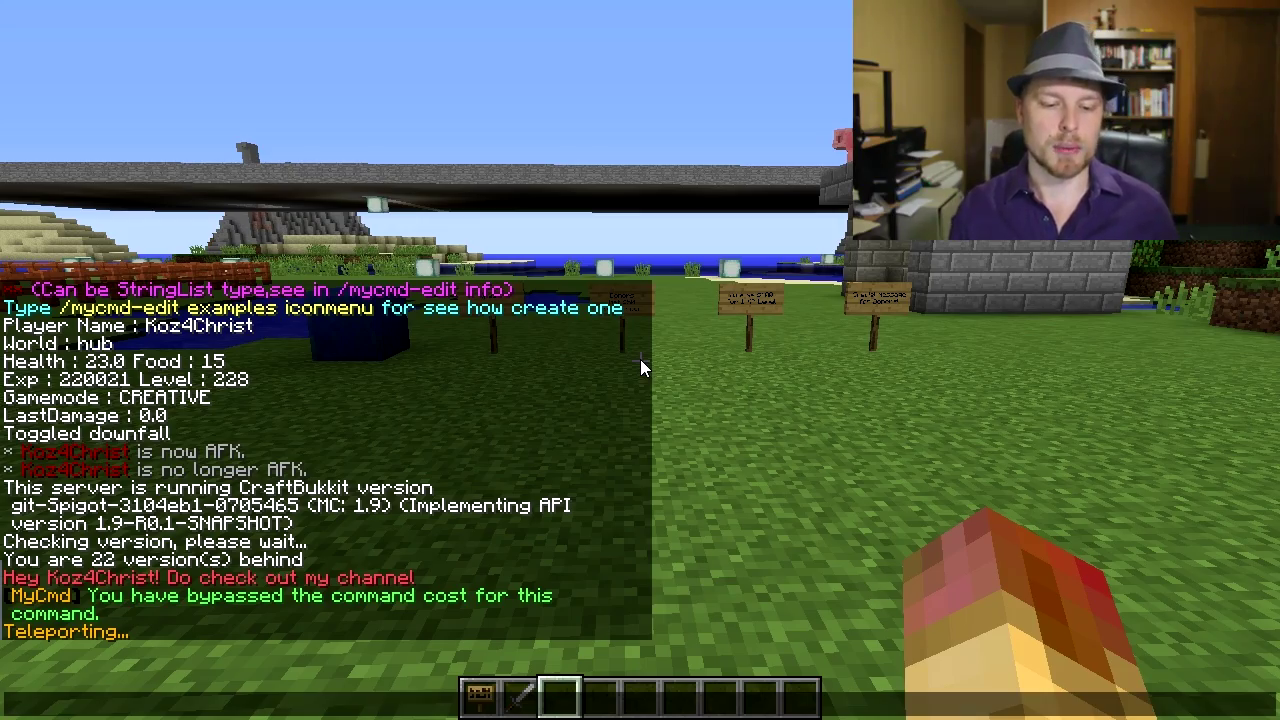
key("Escape")
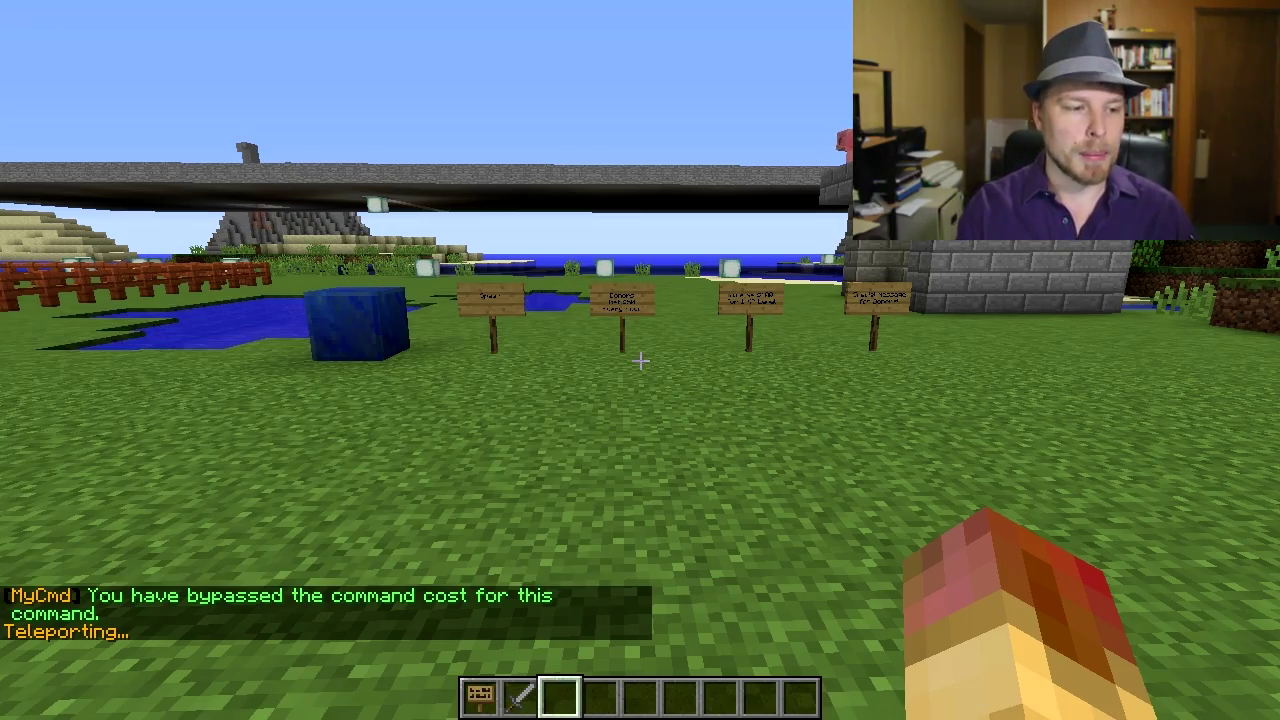
key("w")
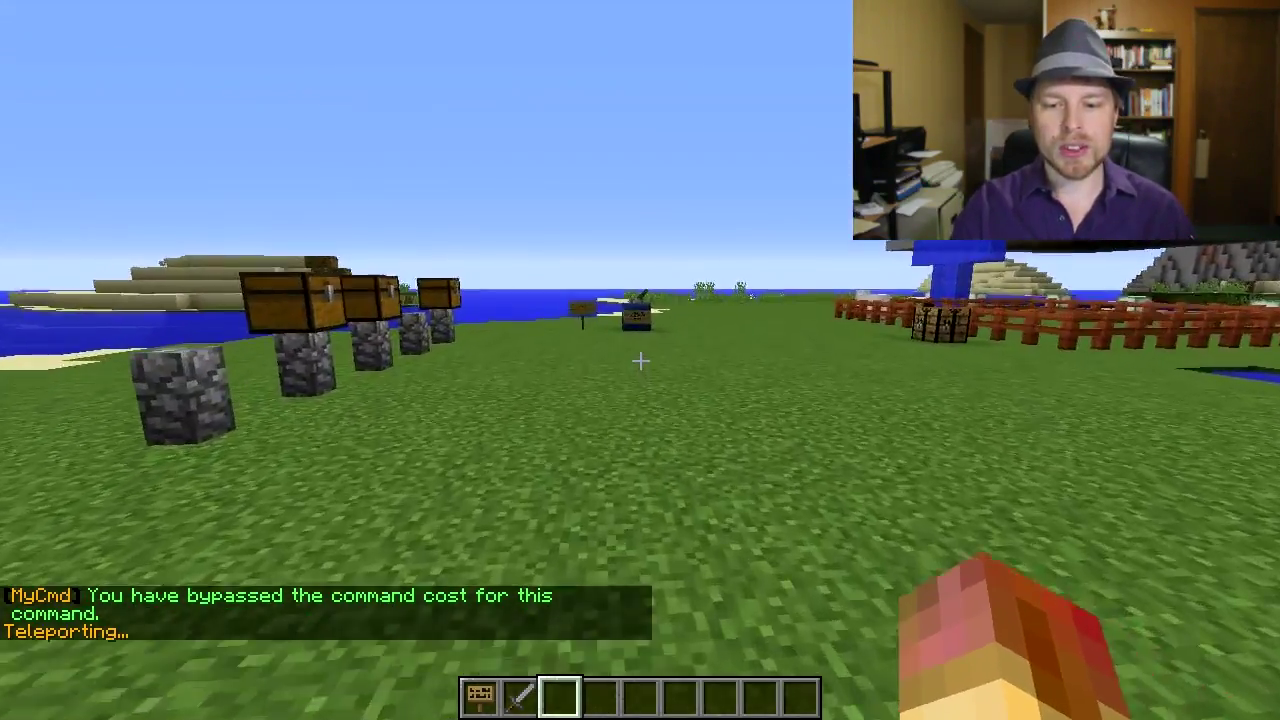
key("w")
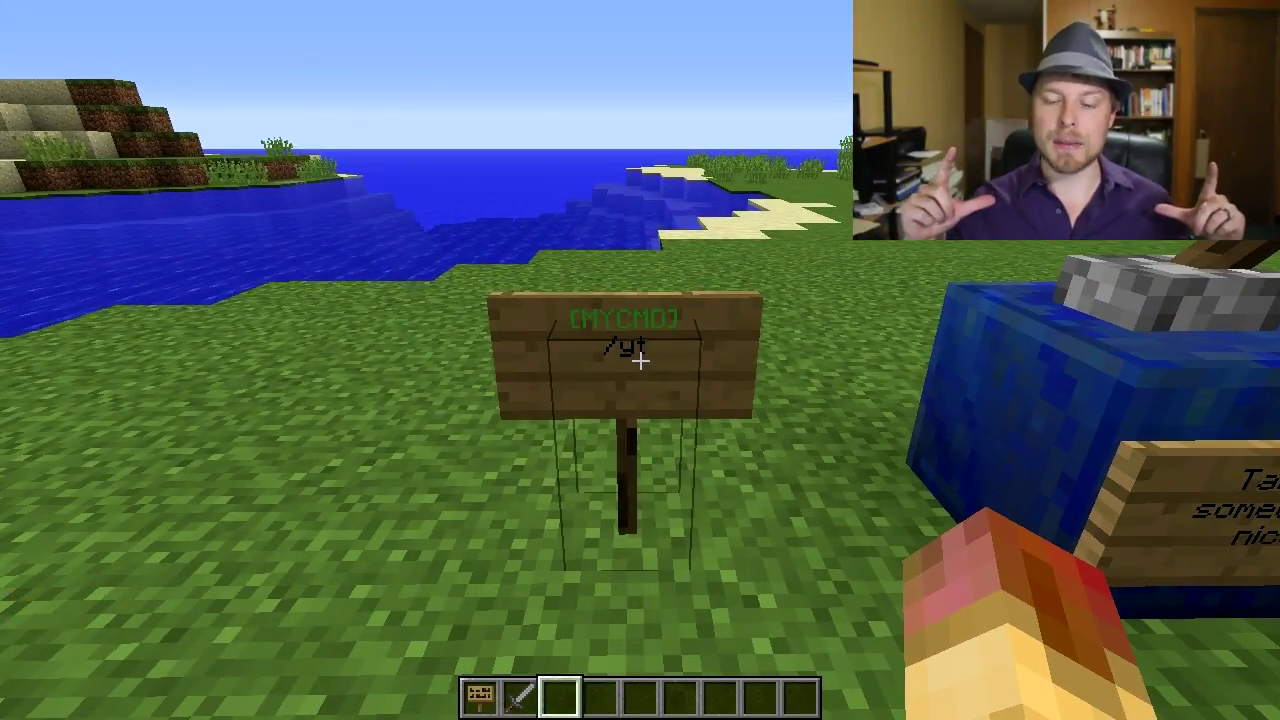
Step: Use the [MYCMD] /yt sign, read its channel message, then walk to the stone button
key("w")
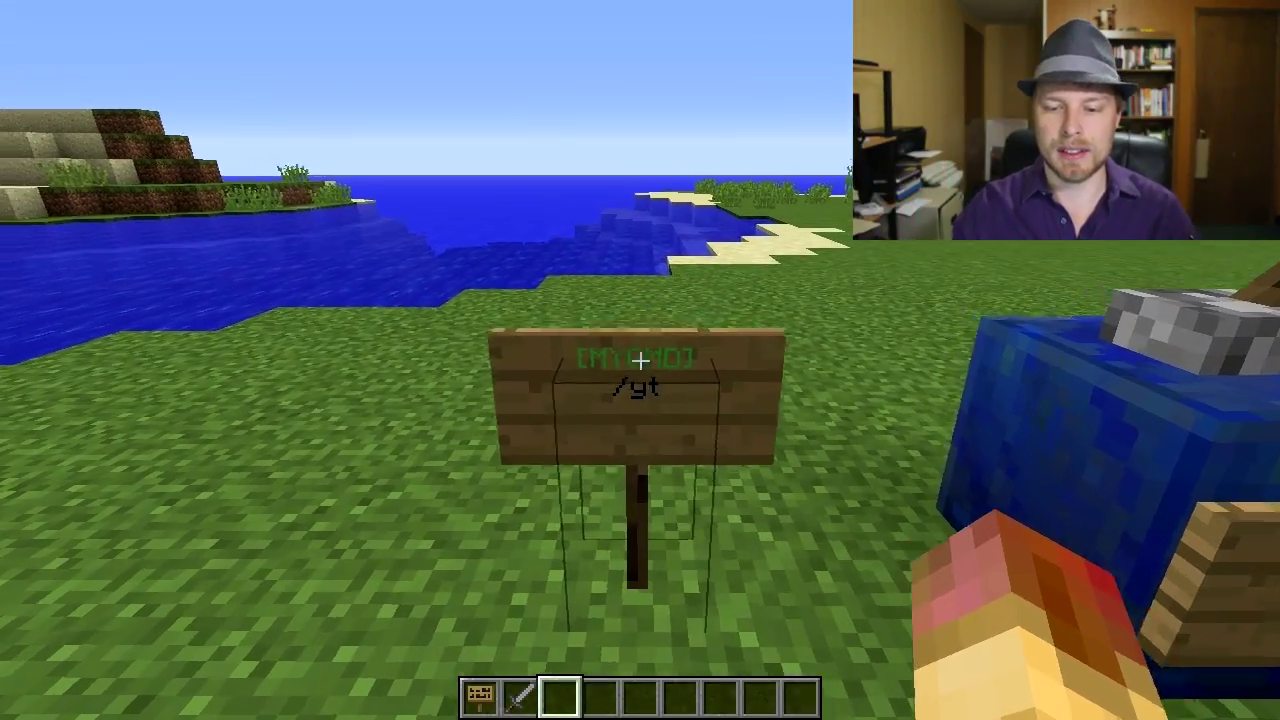
key("s")
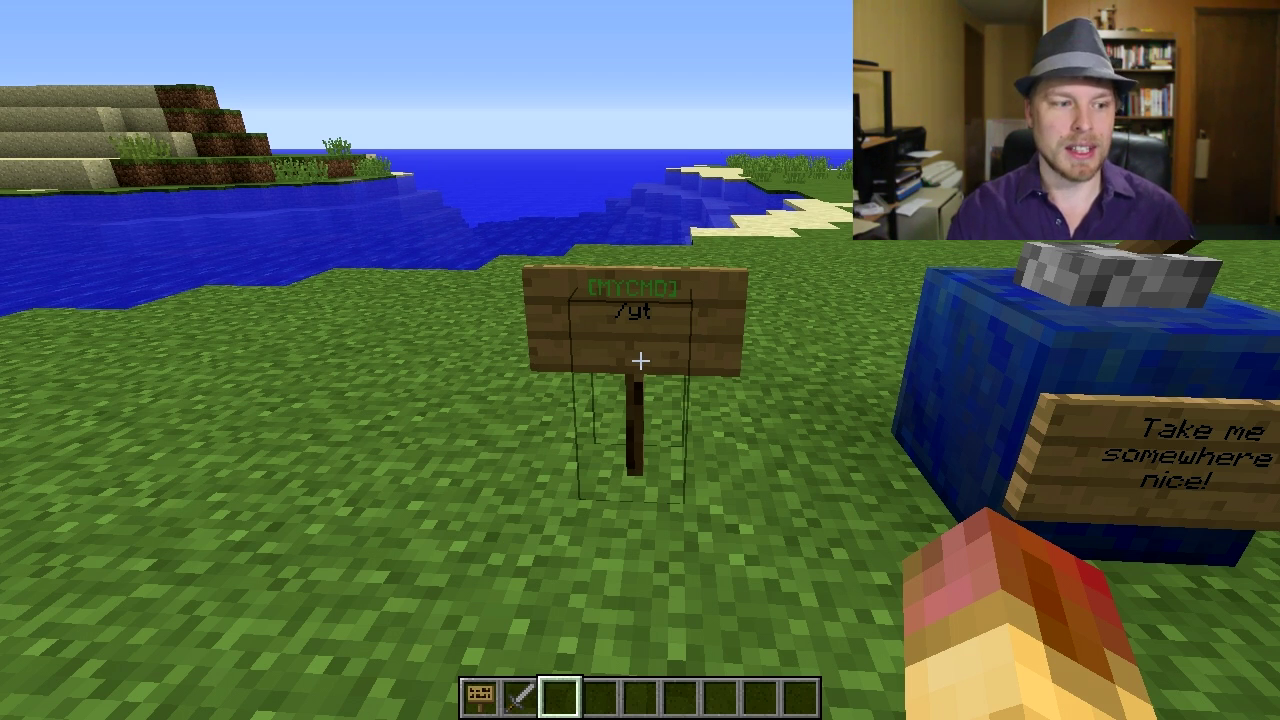
key("w")
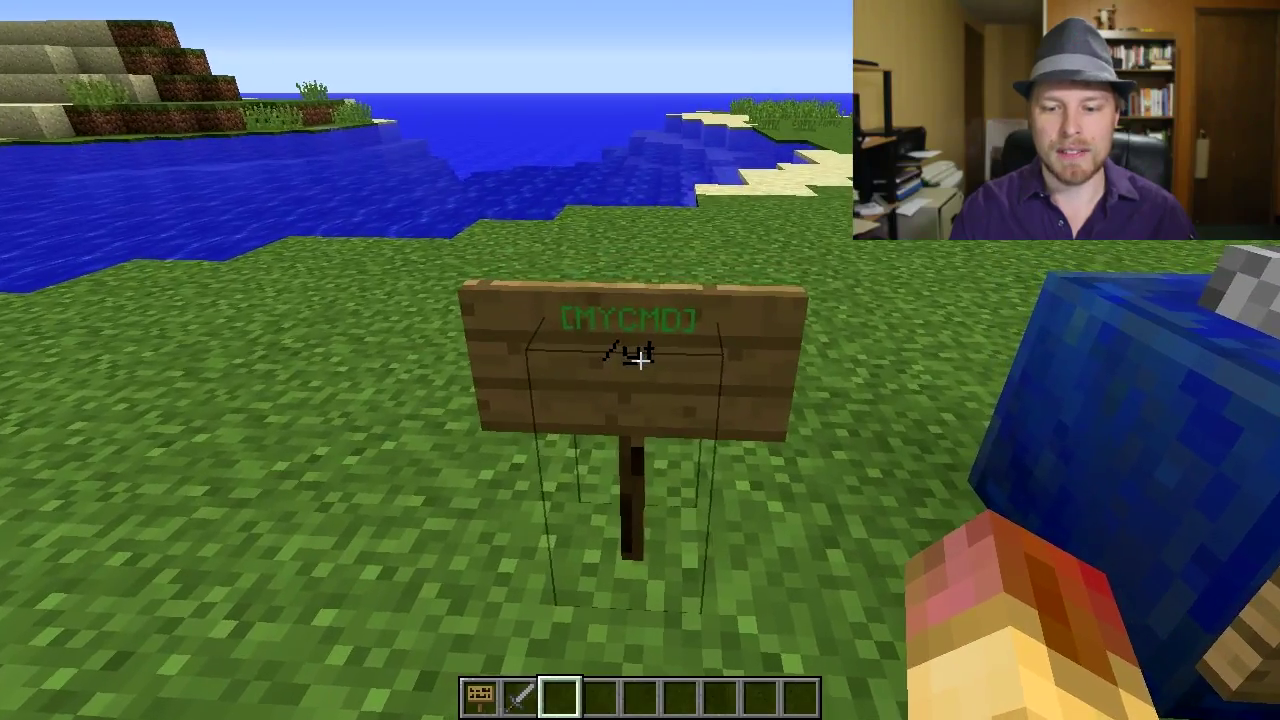
right_click(640, 357)
key("s")
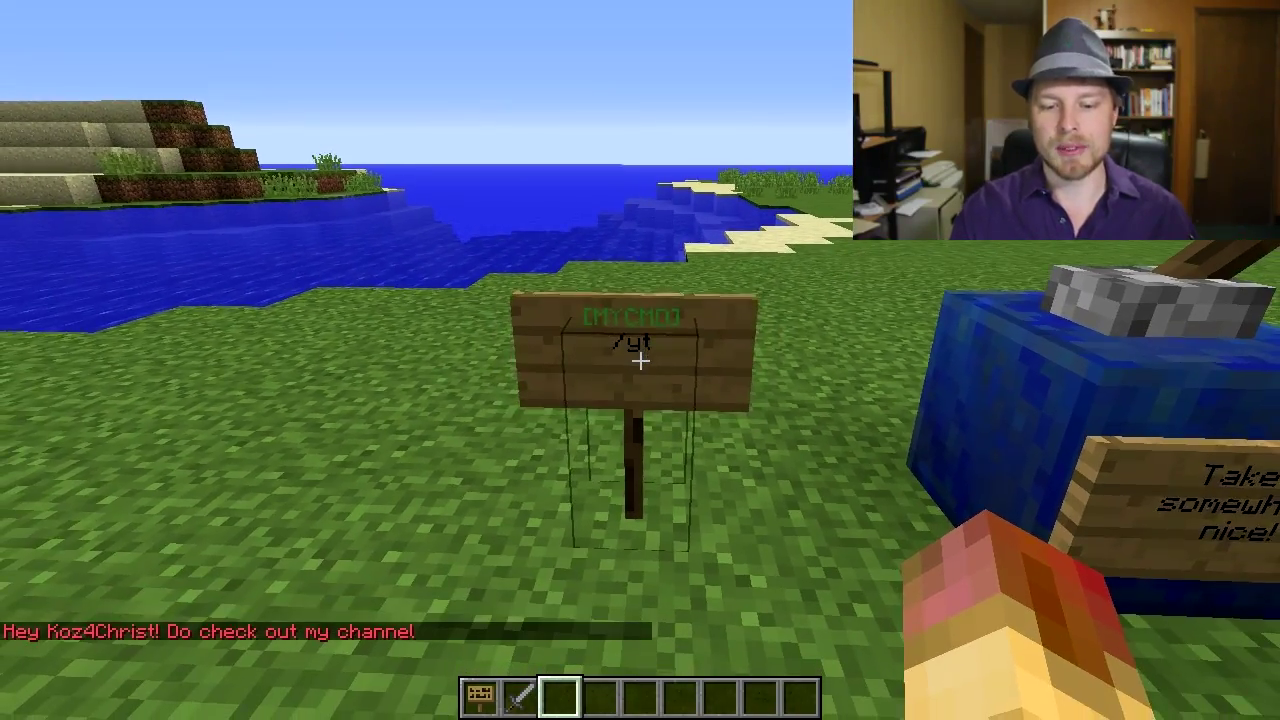
key("t")
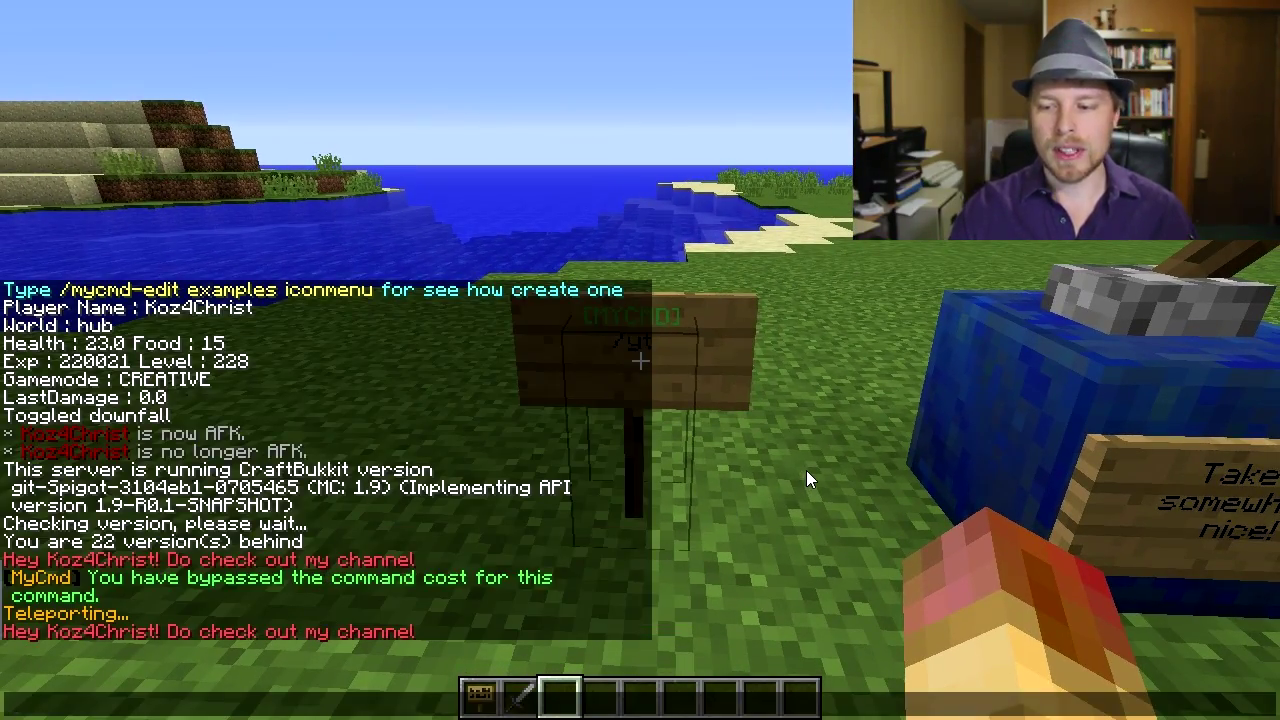
key("Escape")
key("w")
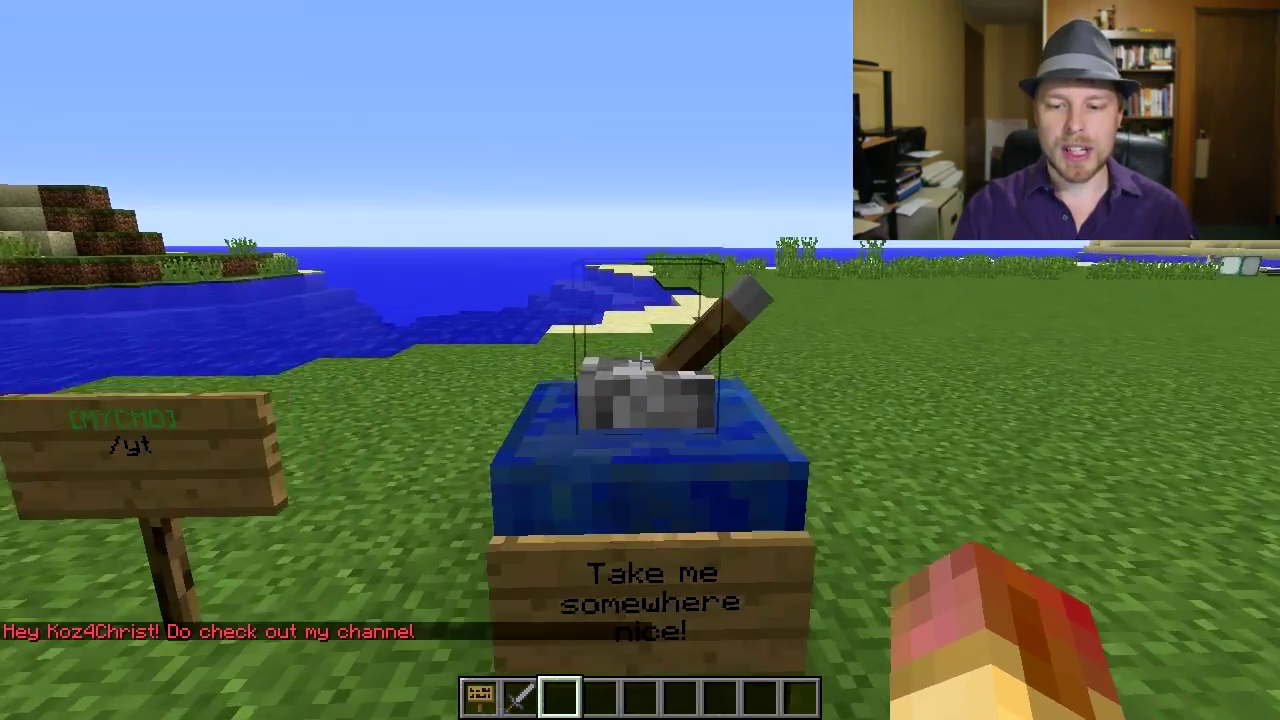
key("w")
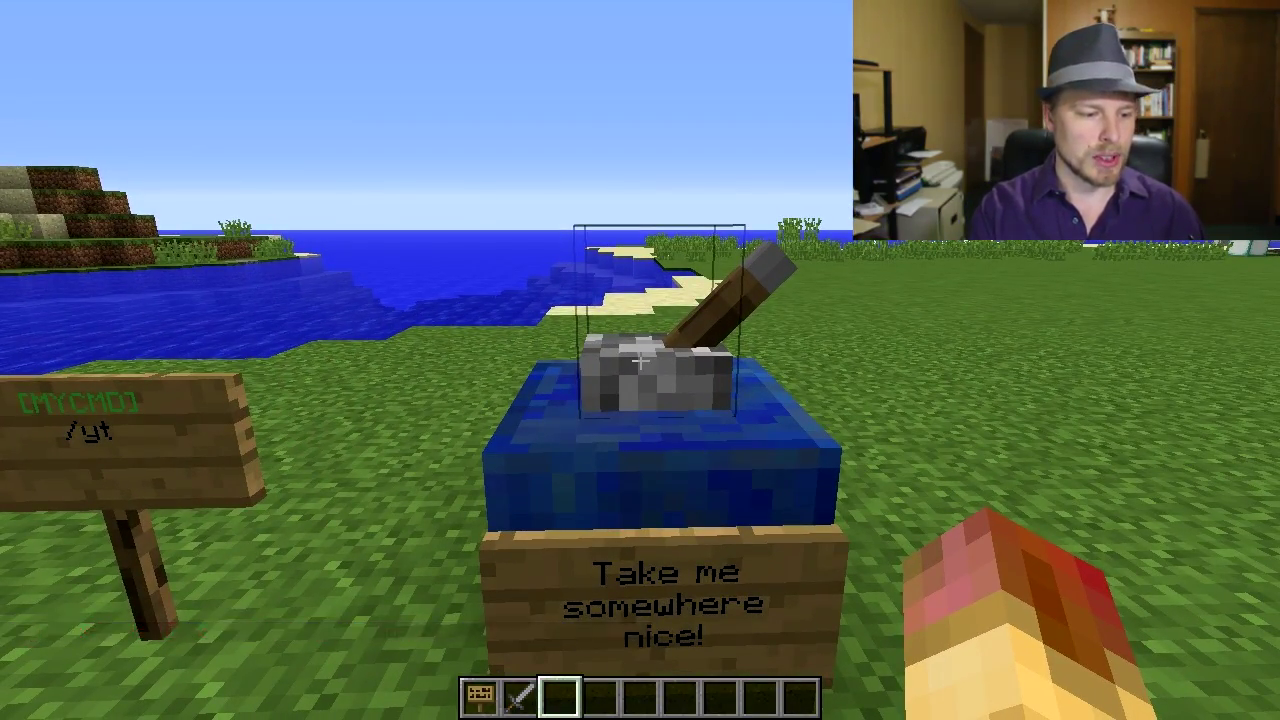
Step: Run /mycmd-blockset create to start a new MyCmd block set
key("slash")
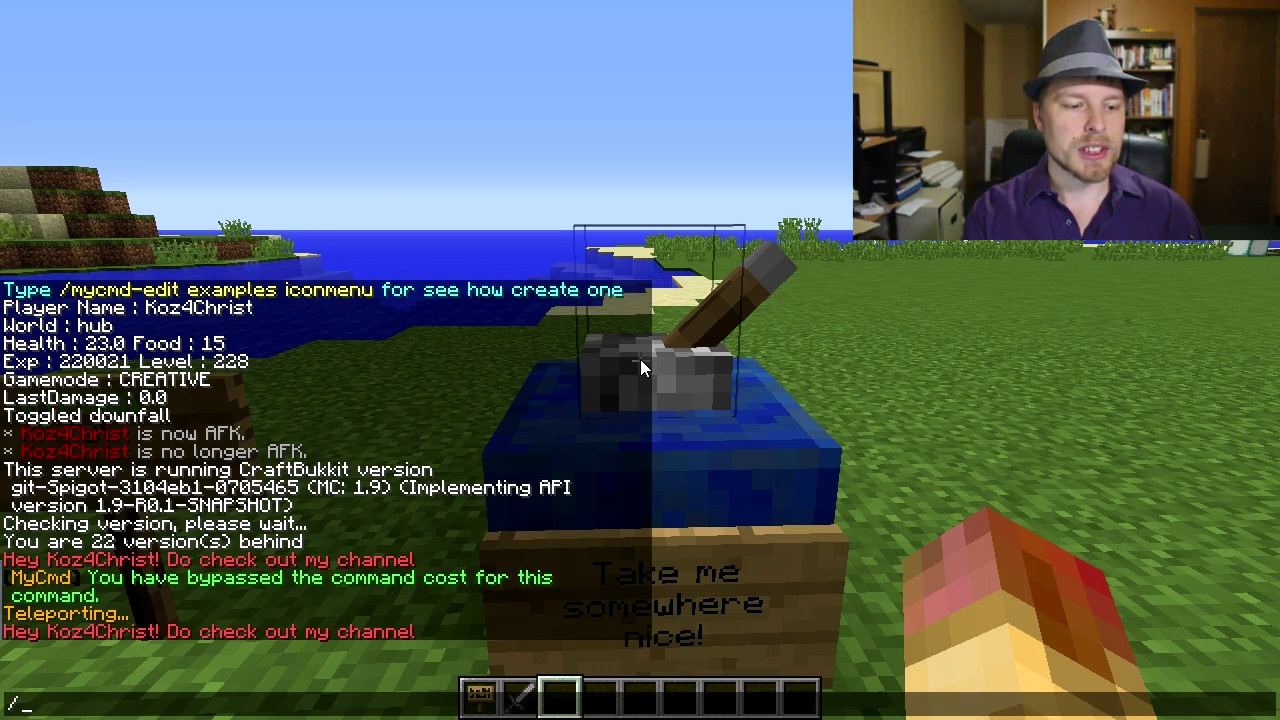
type("mycmd-")
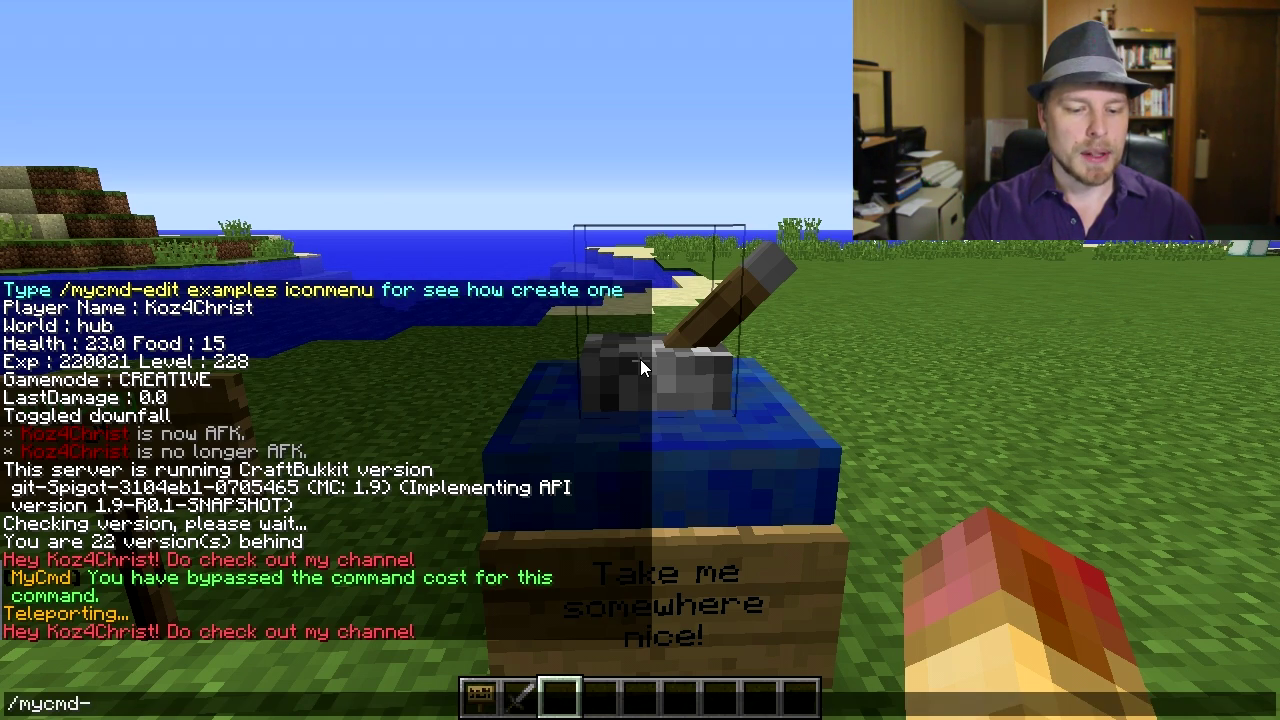
type("blockset create")
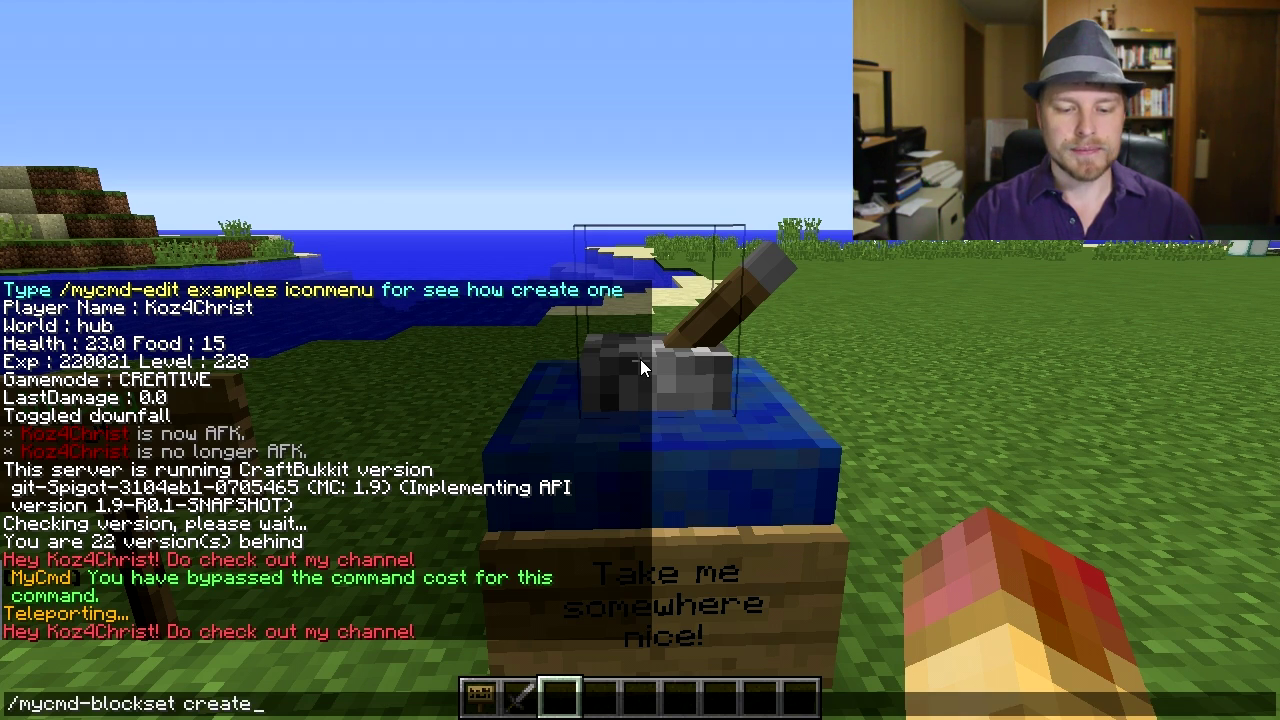
key("Return")
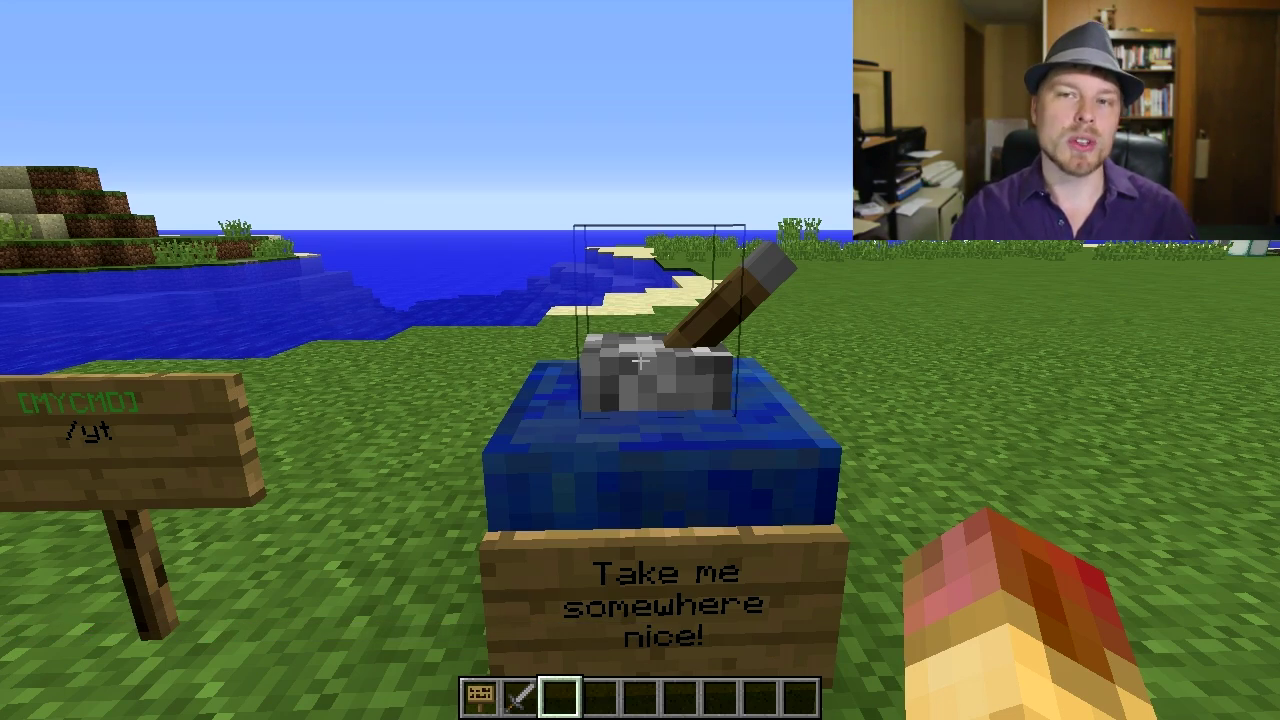
key("t")
key("Up")
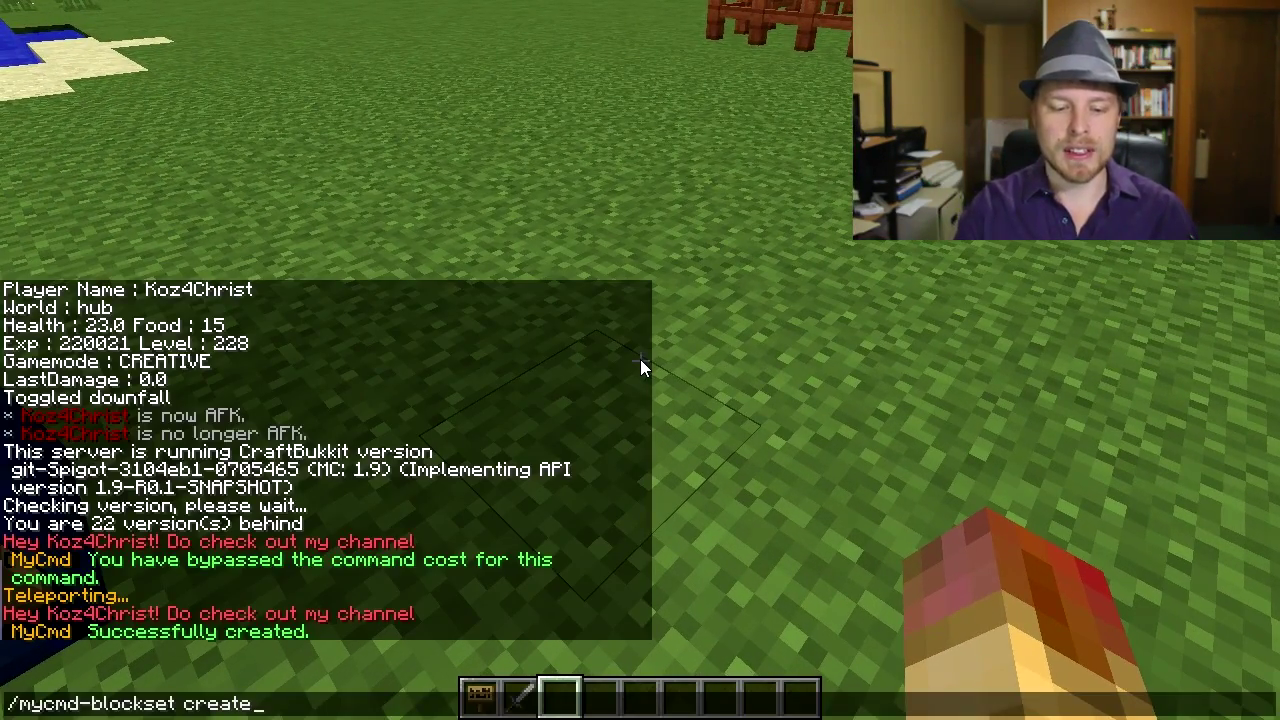
key("Return")
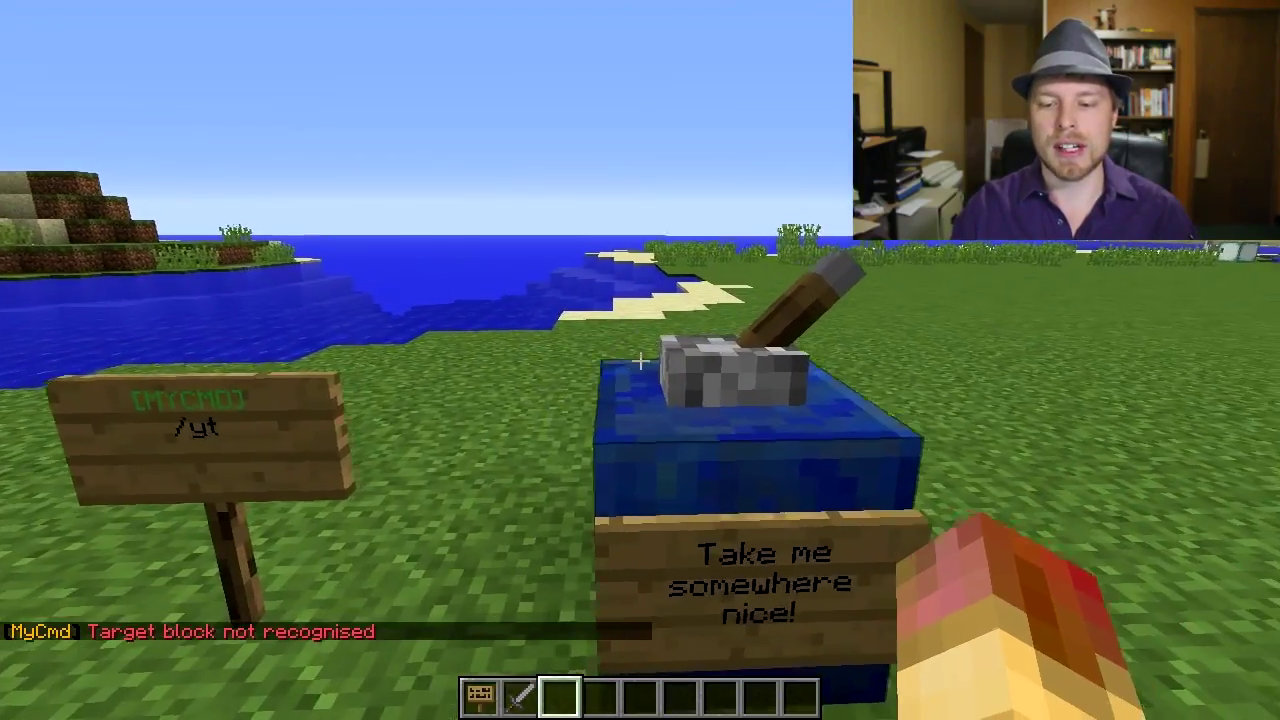
Step: Aim at the stone button and bind /warp to it with /mycmd-blockset add /warp
key("w")
key("t")
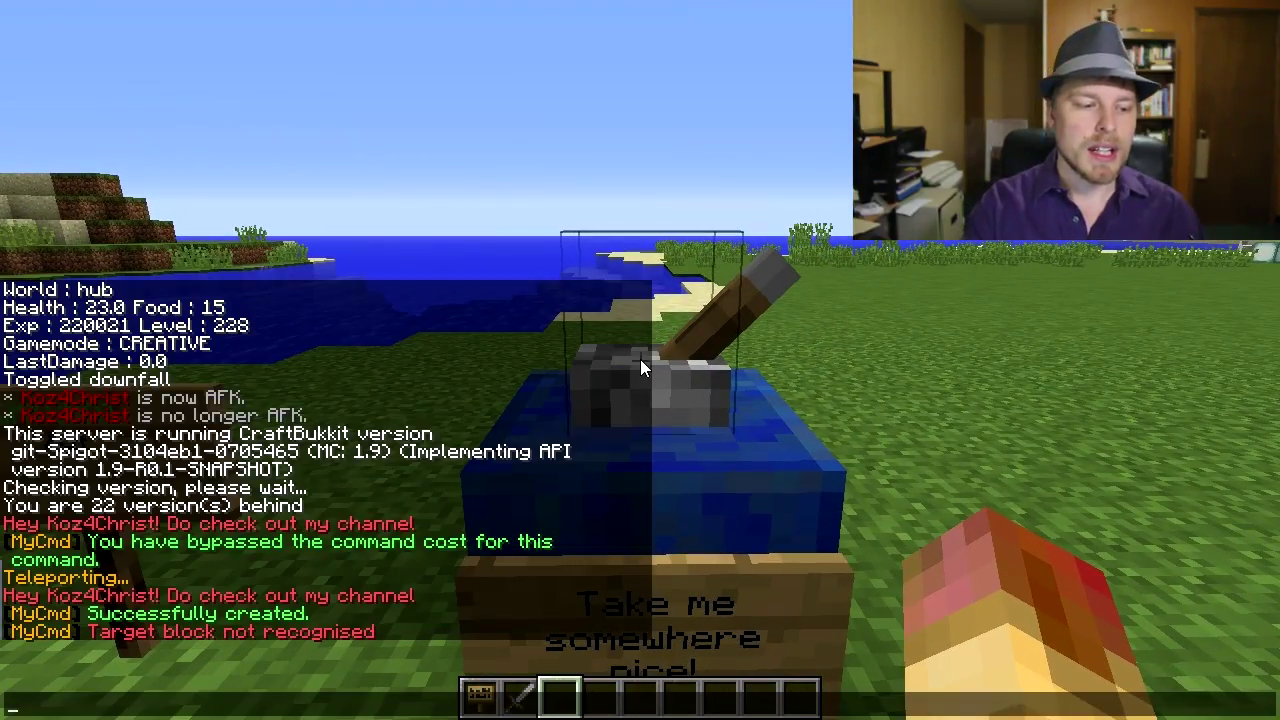
key("Up")
key("ctrl+shift+Left")
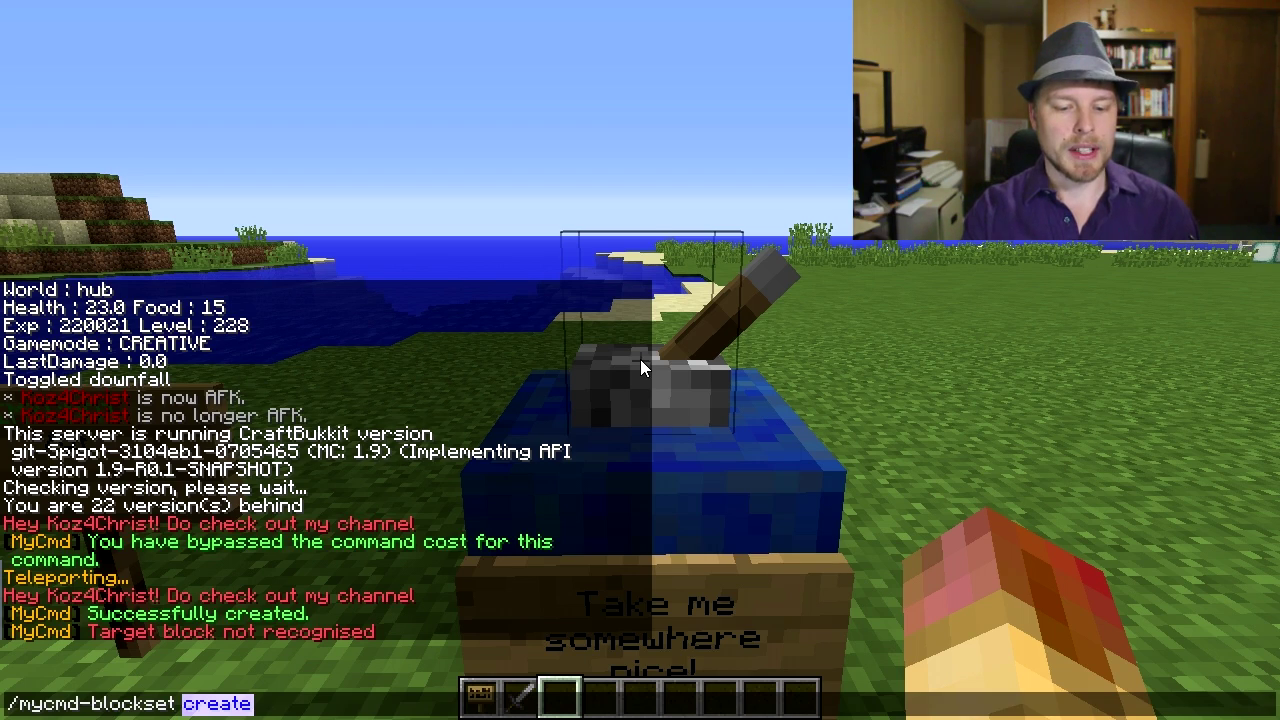
type("add /warp")
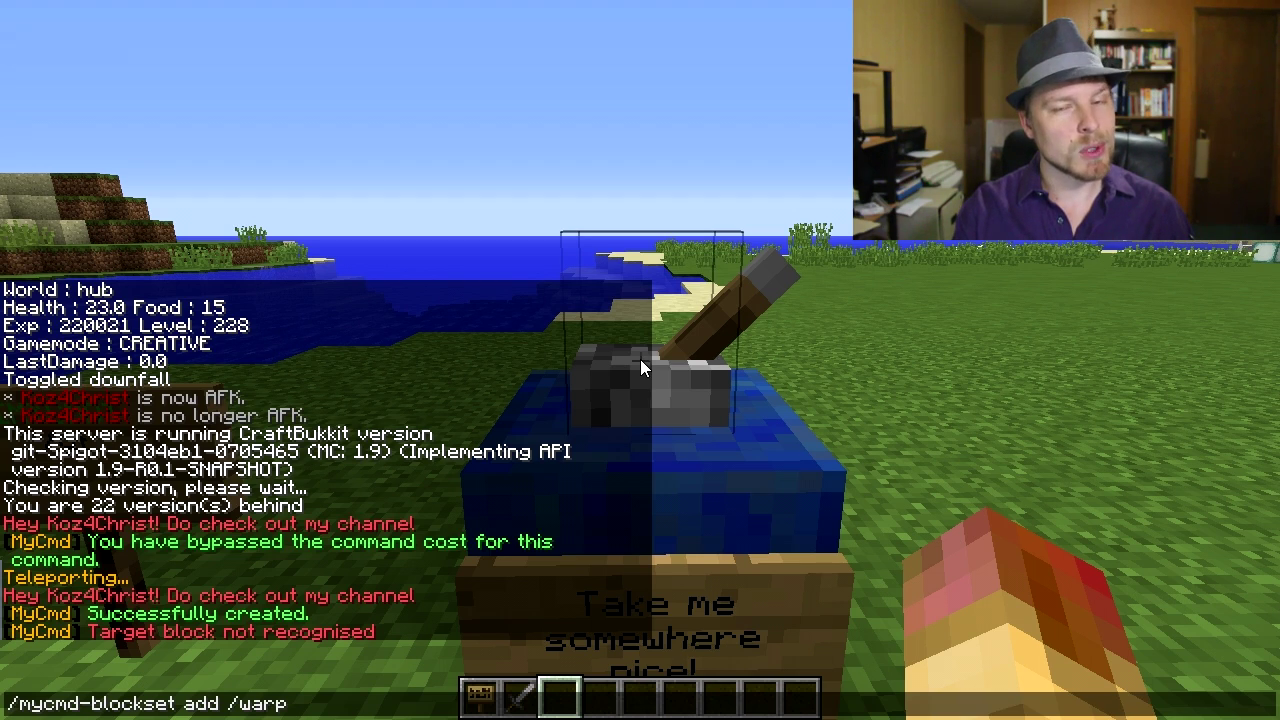
key("Return")
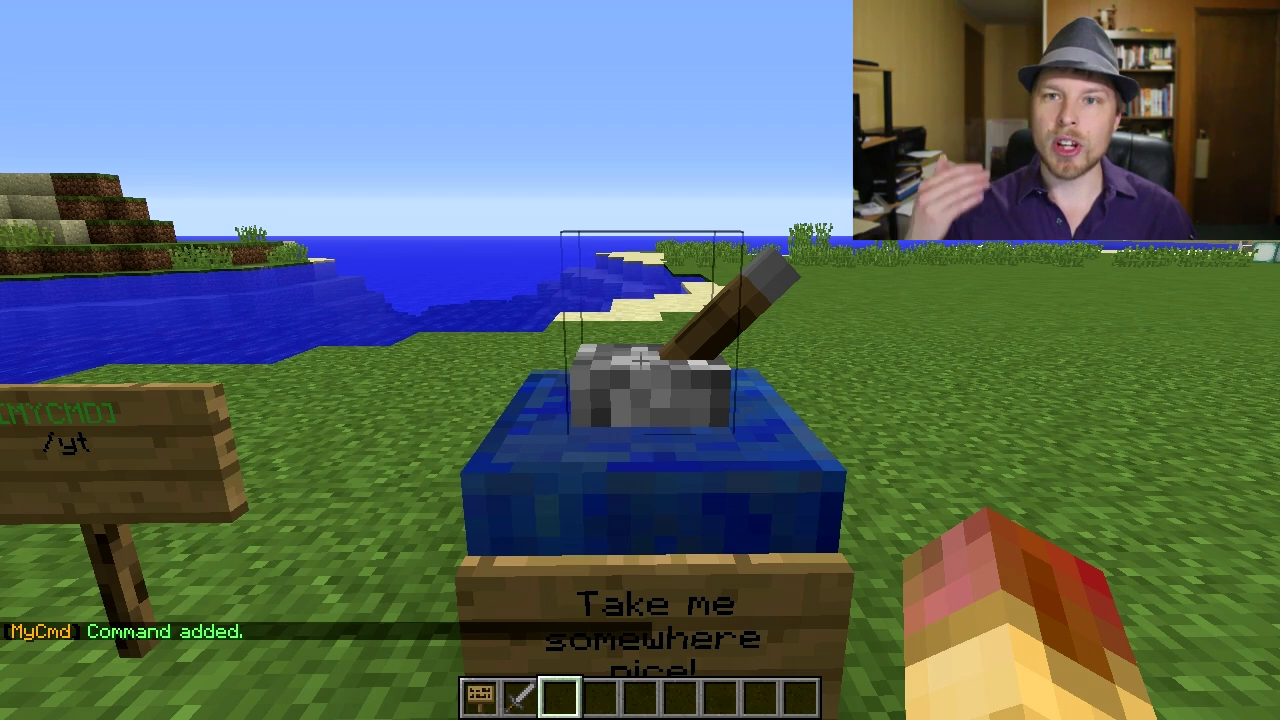
Step: Run /mycmd-blockset check on the stone button
key("w")
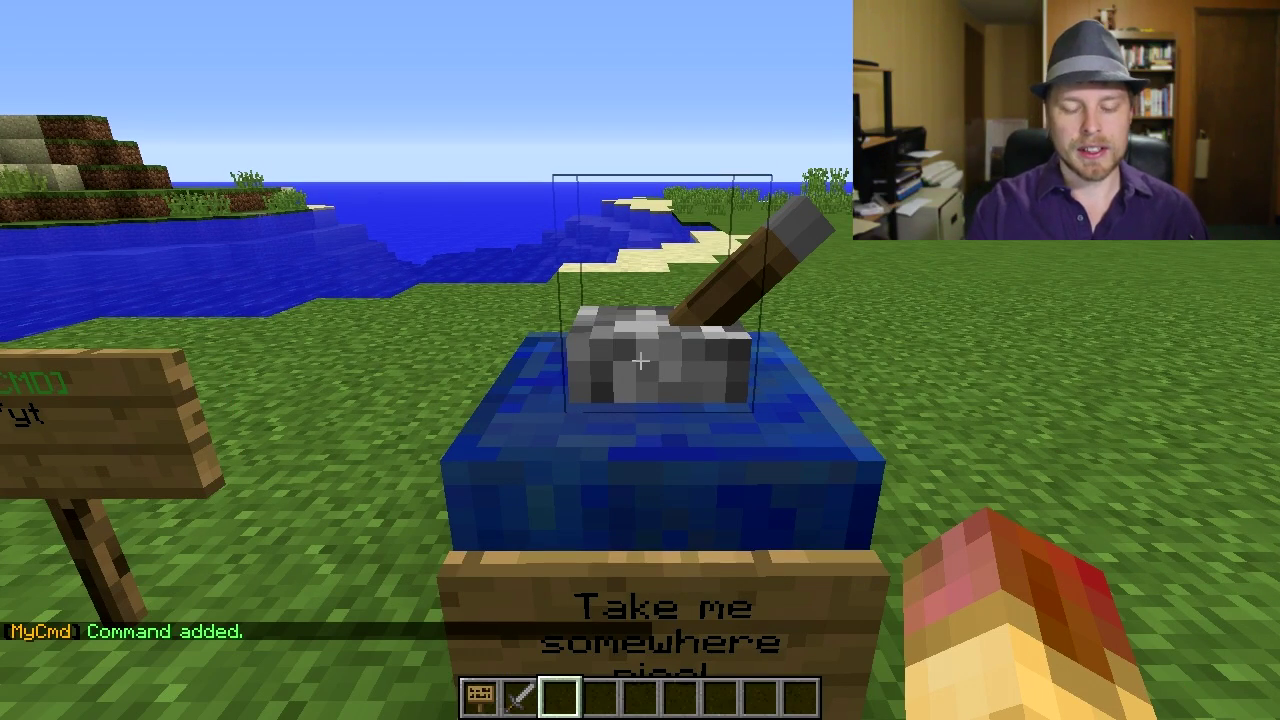
key("t")
key("Up")
key("Up")
key("ctrl+shift+Left")
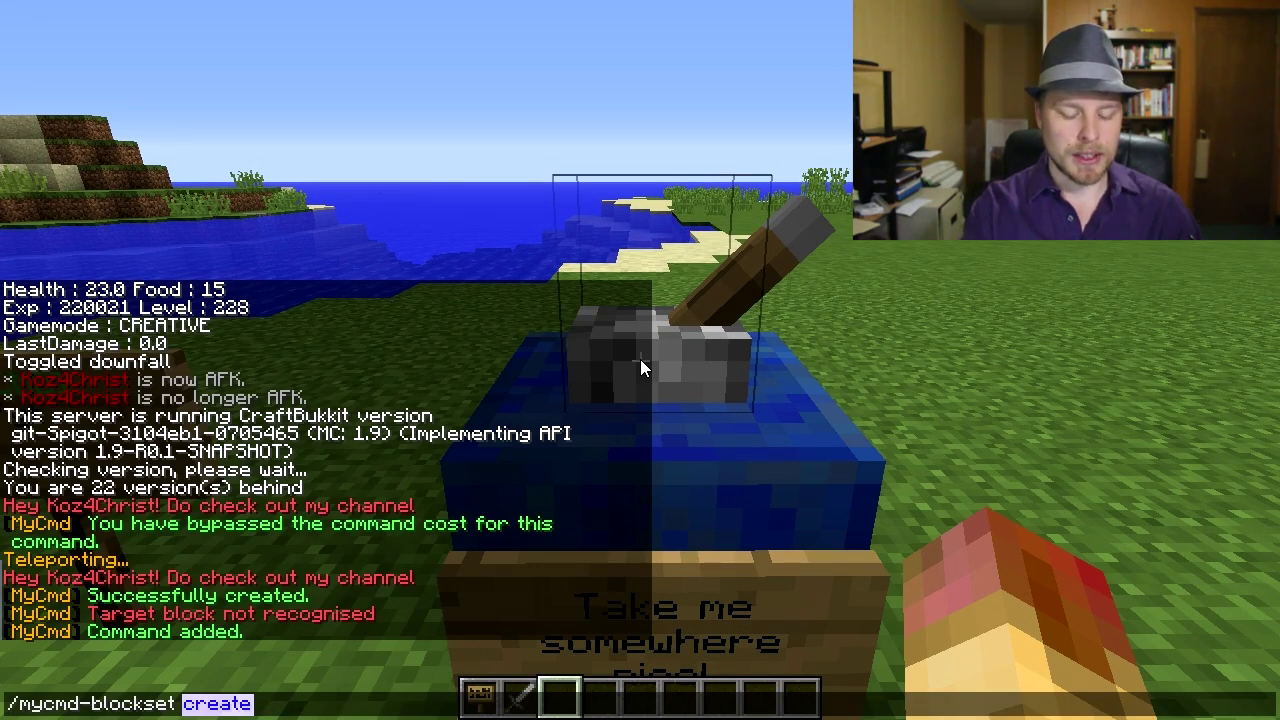
type("check")
key("Return")
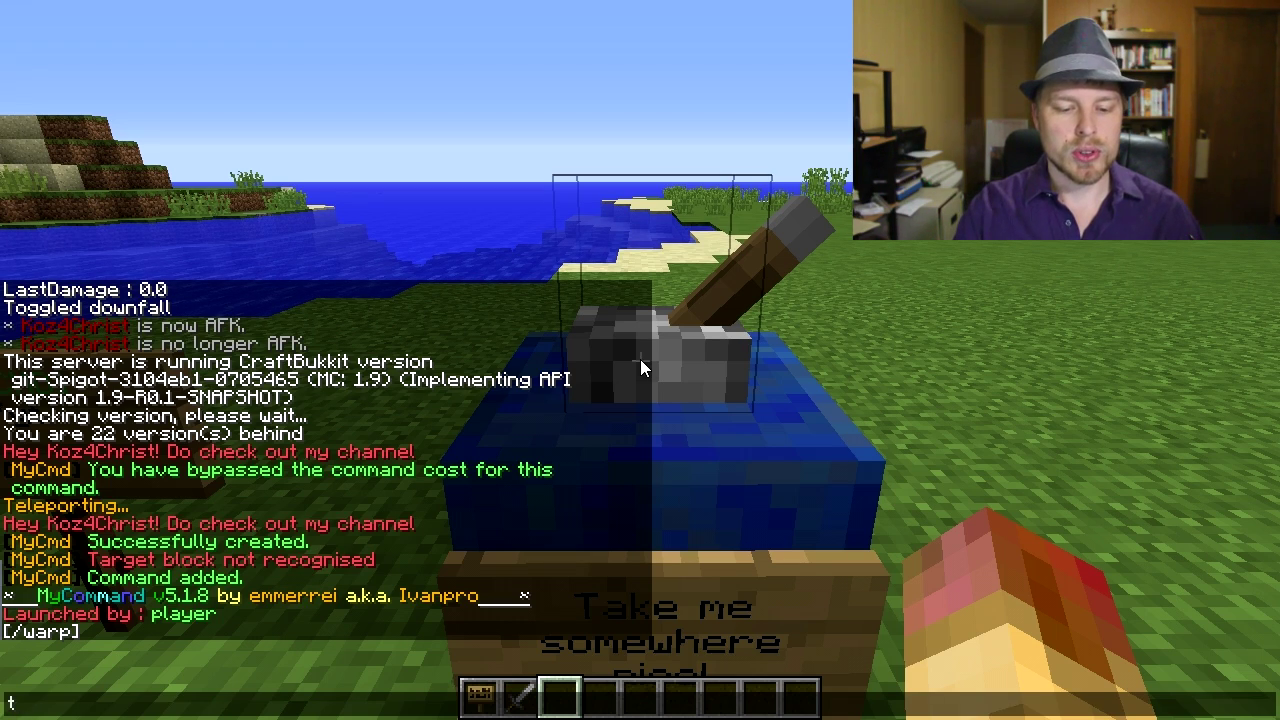
Step: Use /mycmd-blockset switch to make the console, then the player, launch the button's commands
key("Up")
key("ctrl+shift+Left")
type("switch")
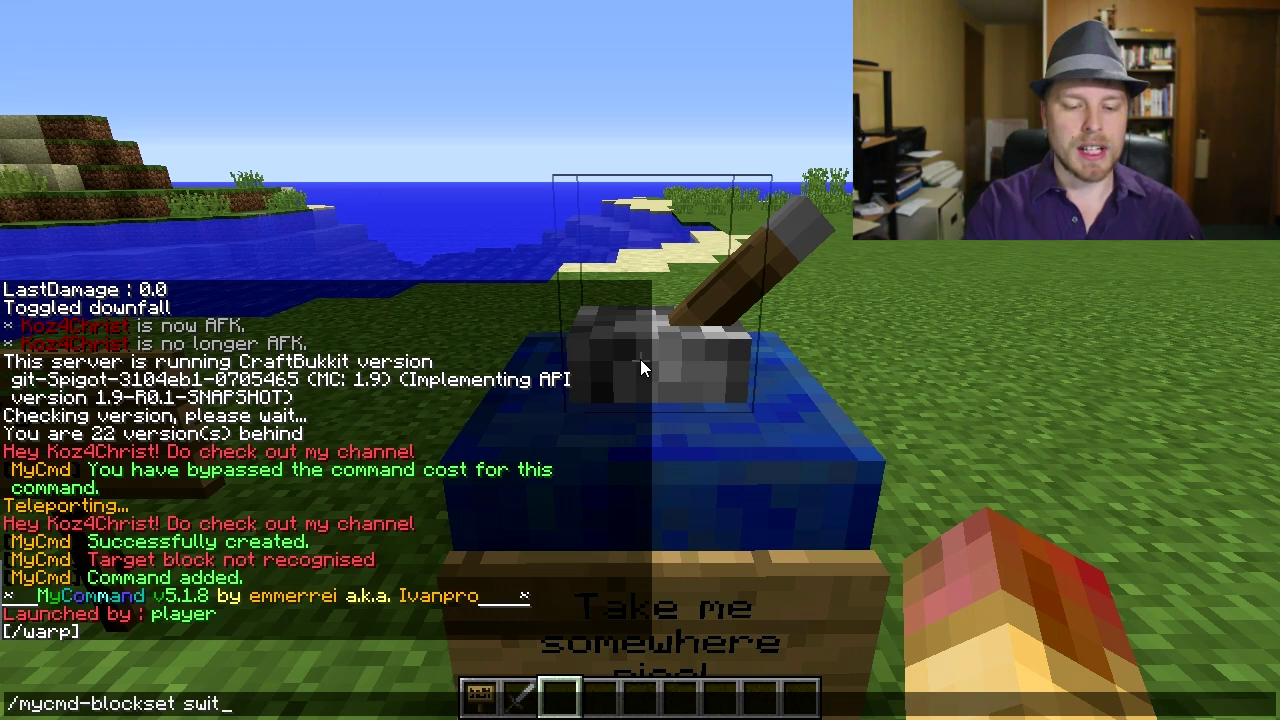
key("Return")
key("Up")
key("Up")
key("Return")
key("t")
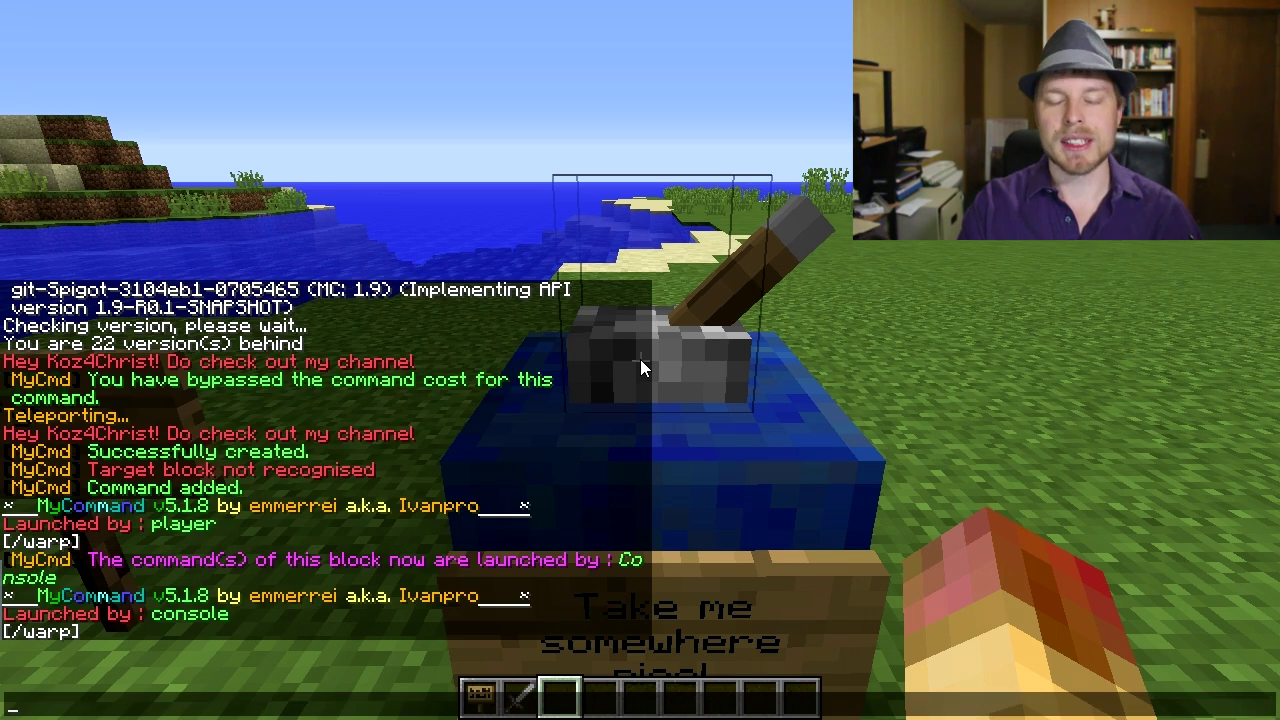
key("Up")
key("Return")
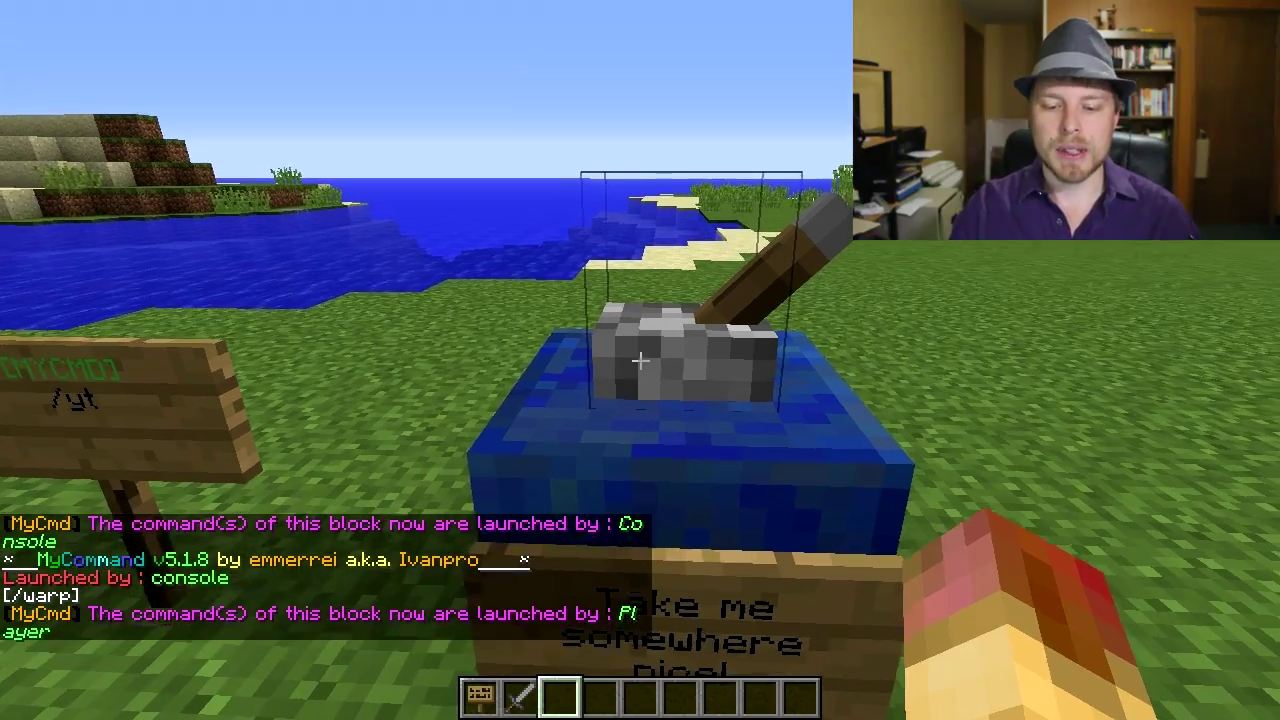
Step: Press the stone button to teleport, then walk back to the lapis block
right_click(640, 361)
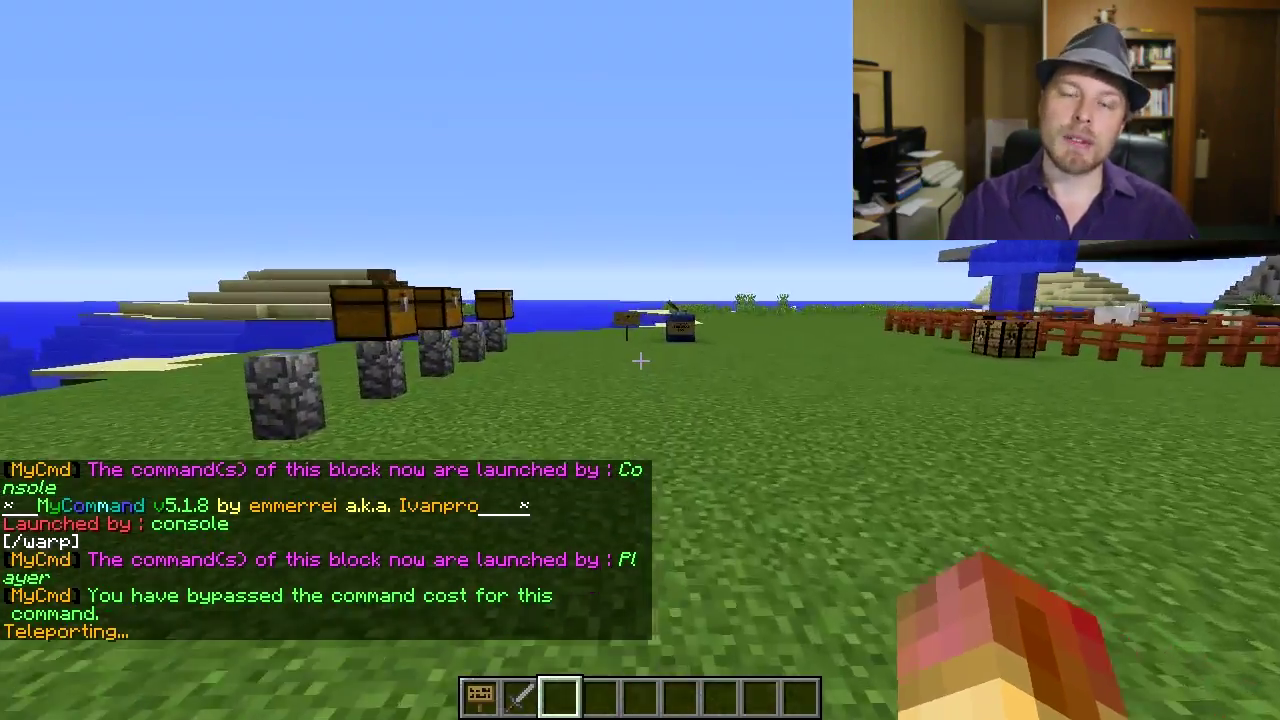
key("w")
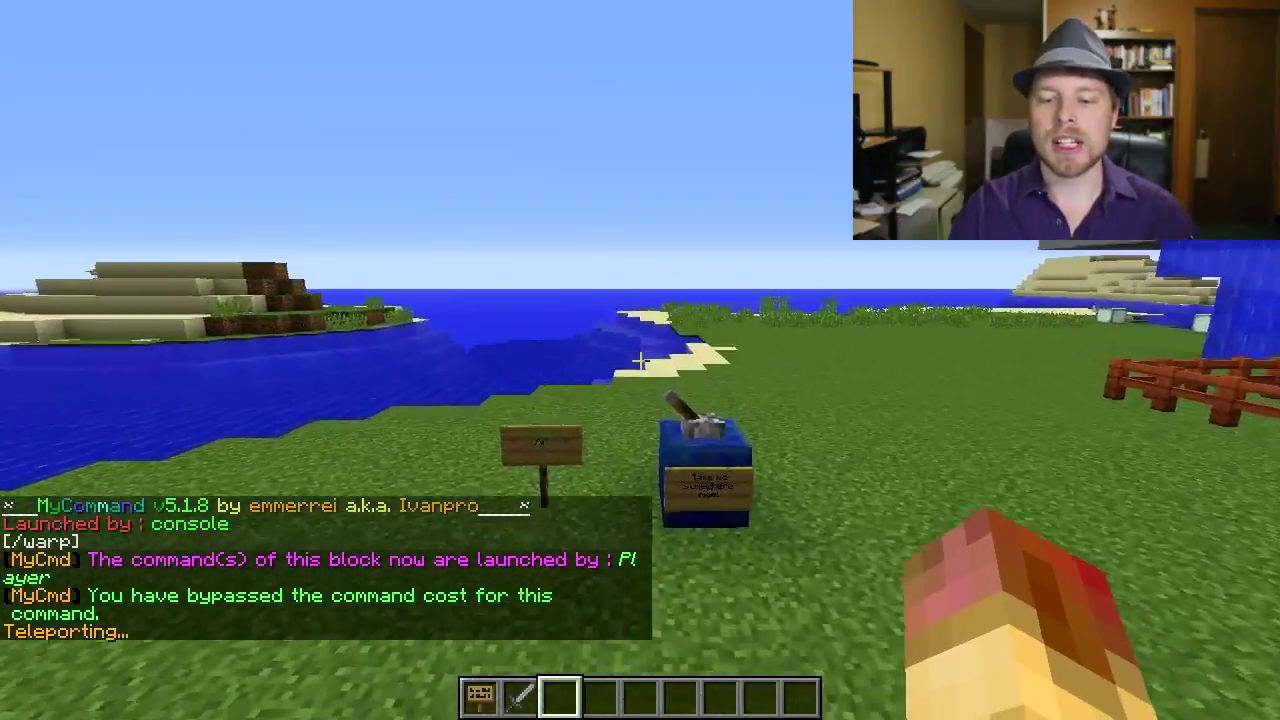
key("w")
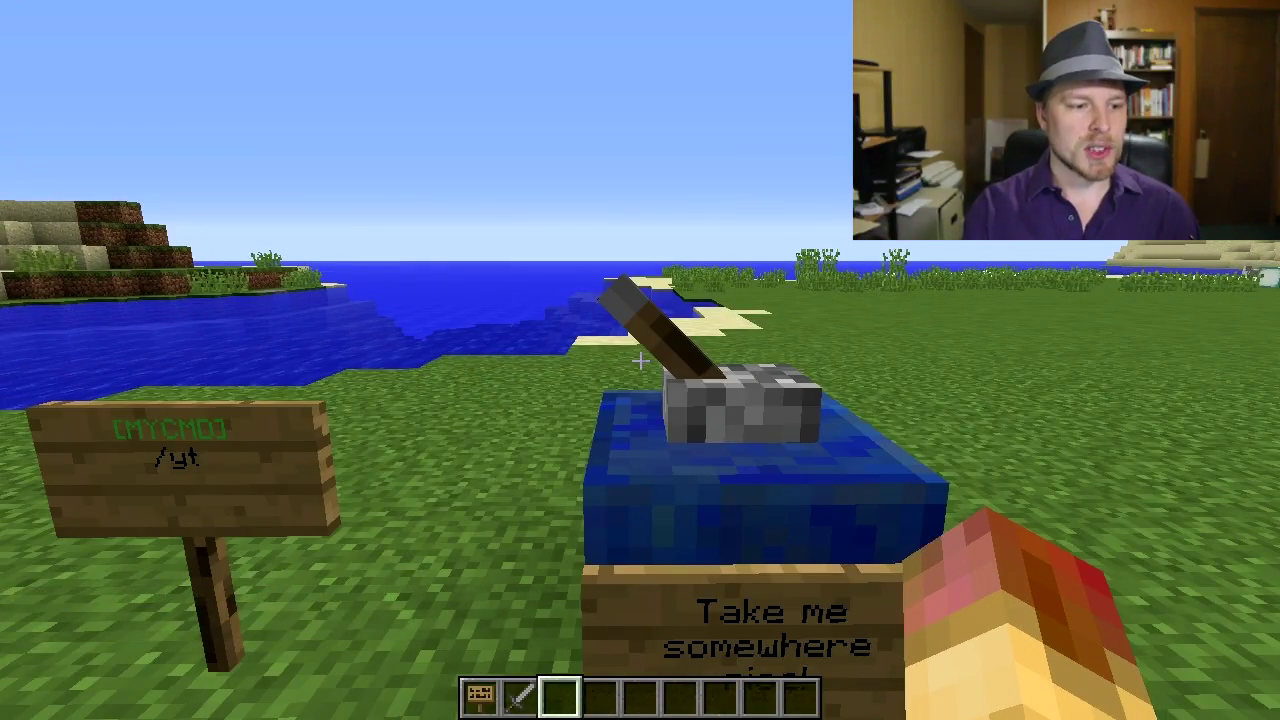
Step: Open /iconmenu and use its first item to show the server help list
key("slash")
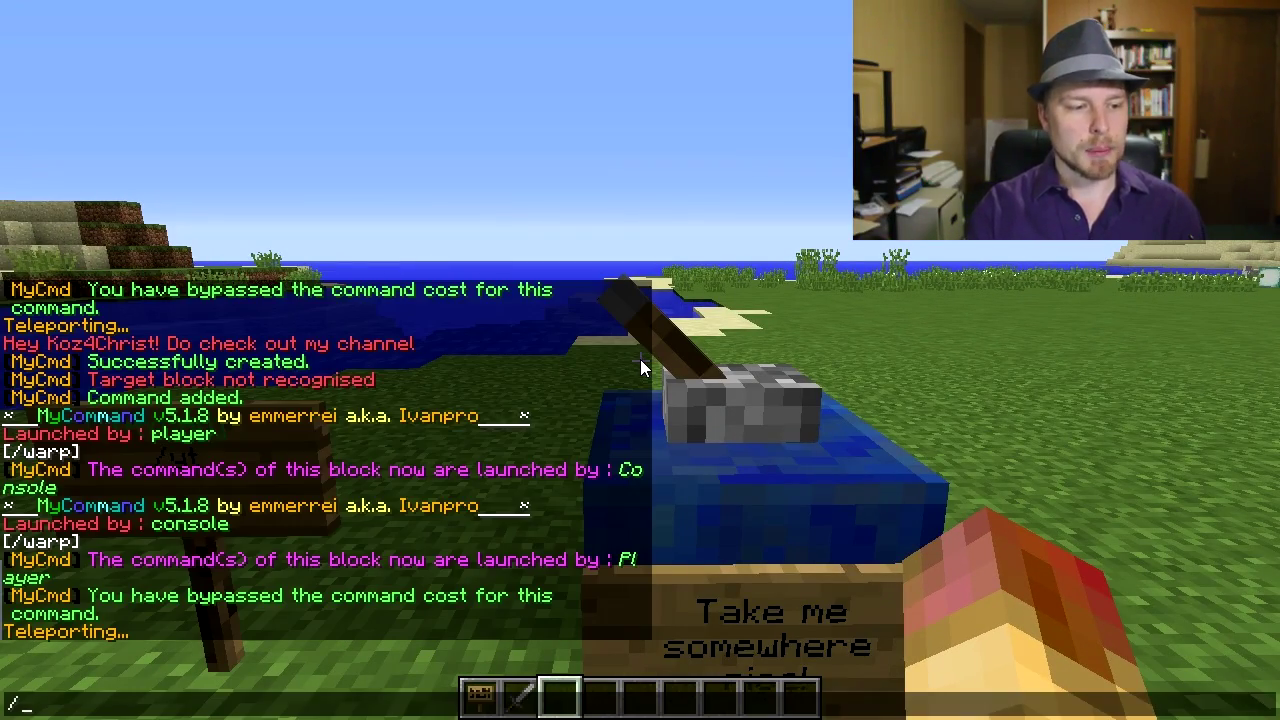
type("iconmenu")
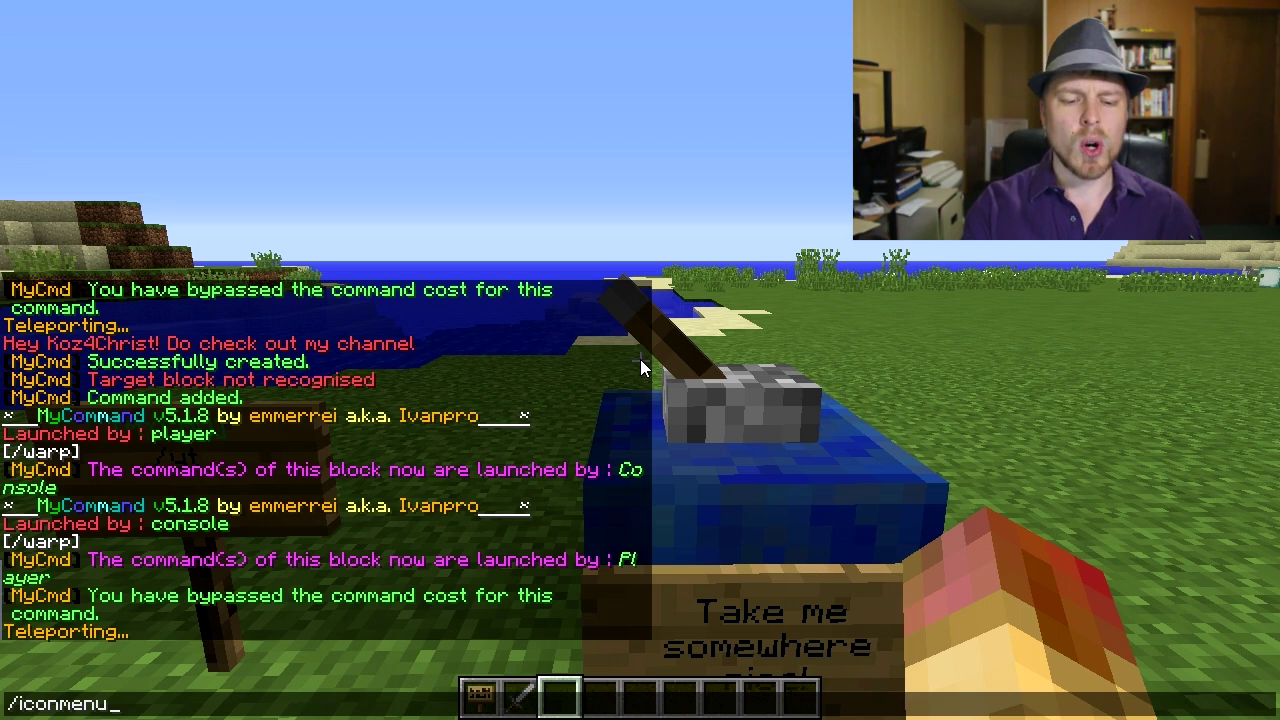
key("Return")
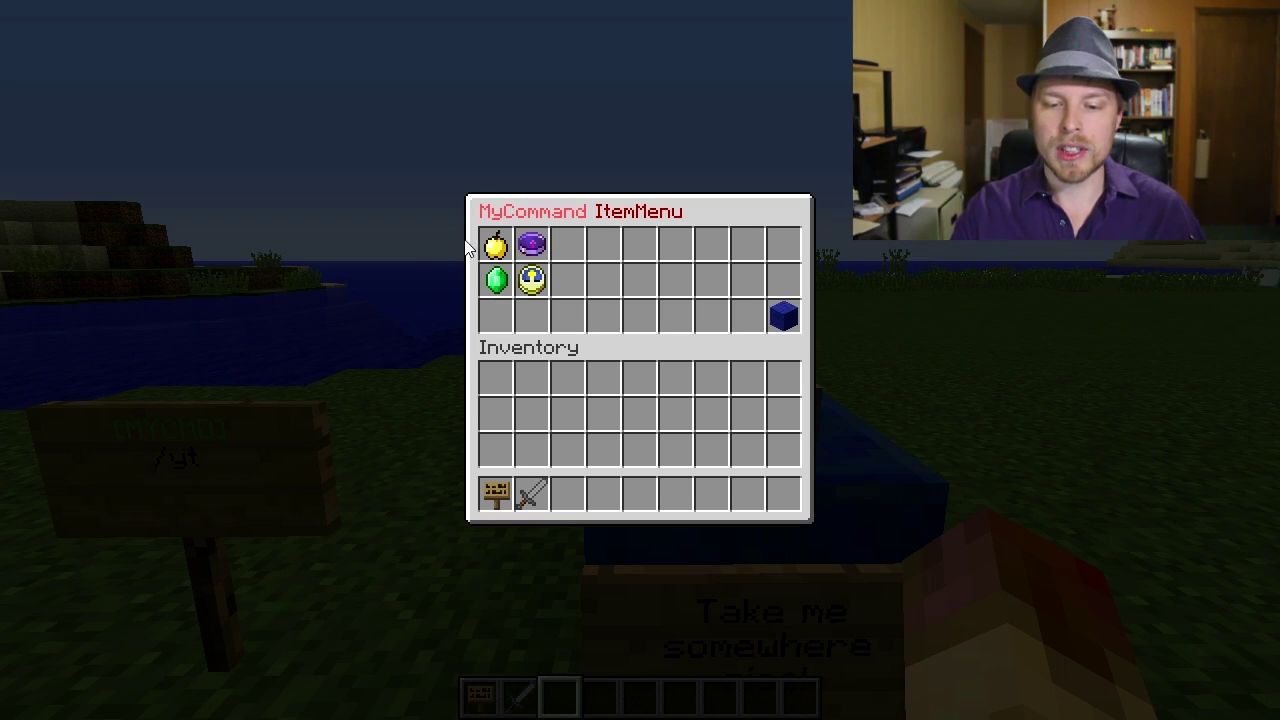
left_click(501, 247)
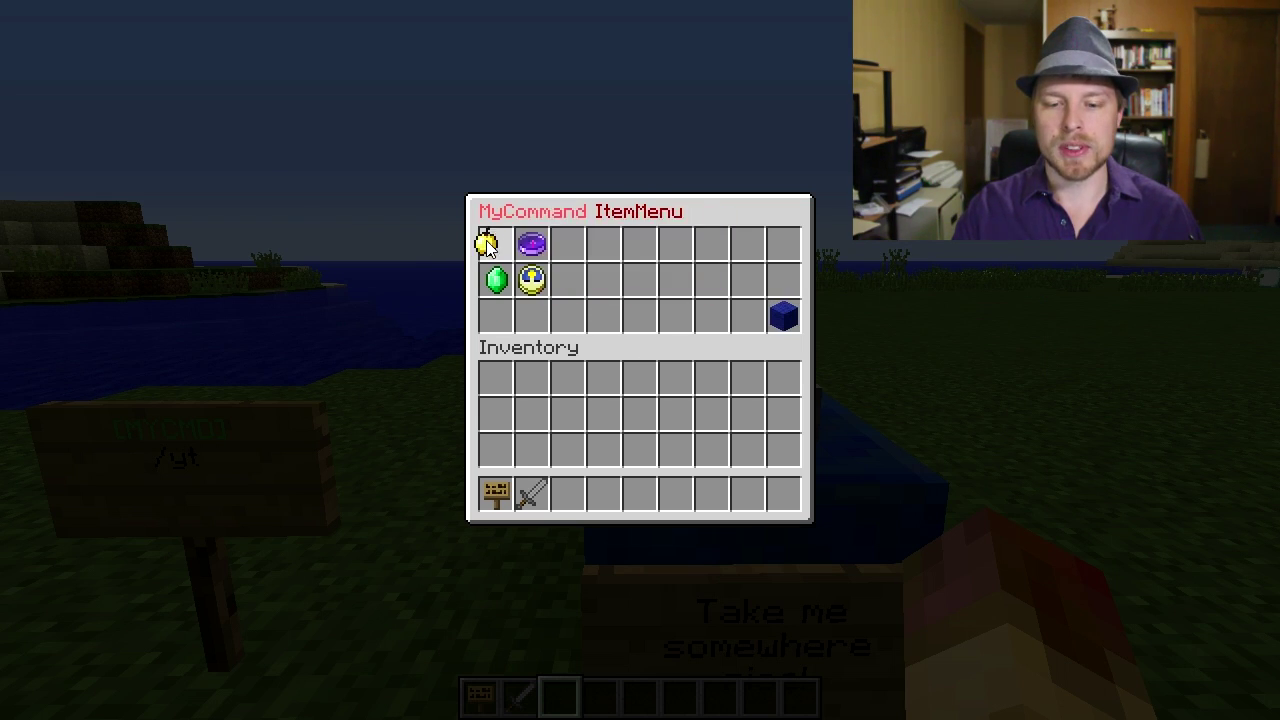
Step: Reopen /iconmenu, go to Page 2, and use the golden apple to post 'Do something'
type("t/iconmenu")
key("Return")
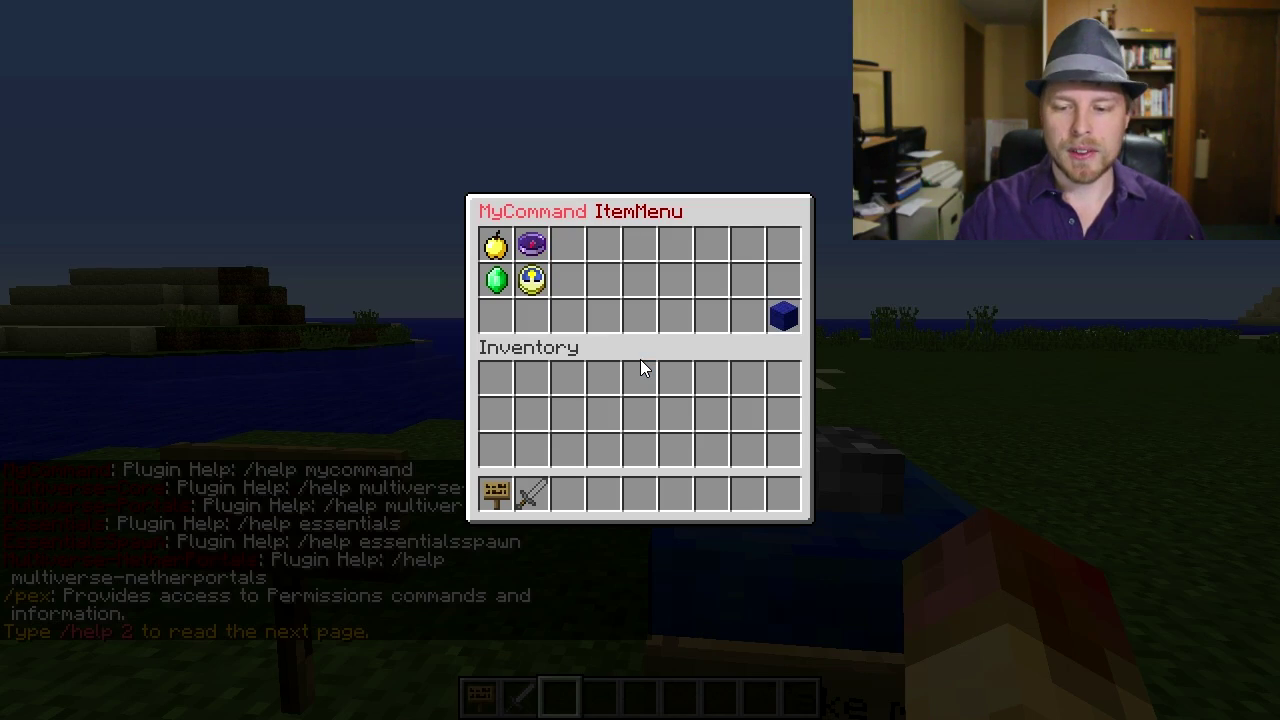
left_click(790, 315)
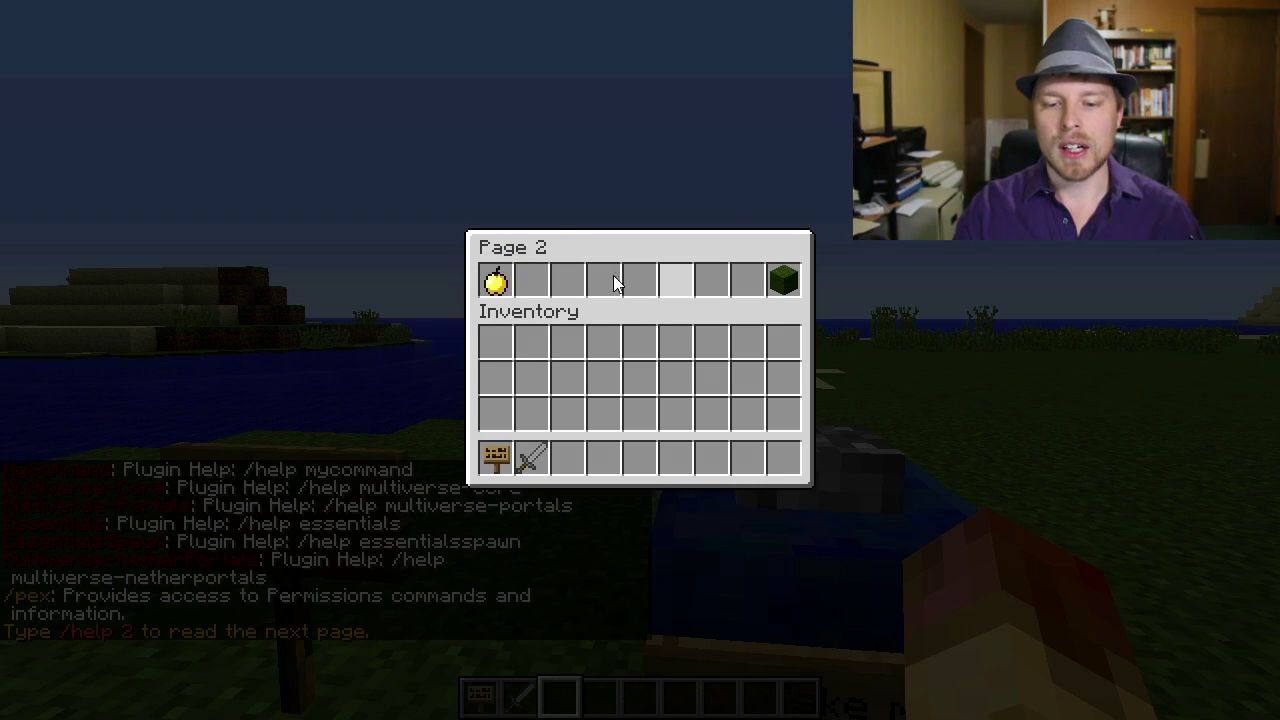
left_click(495, 283)
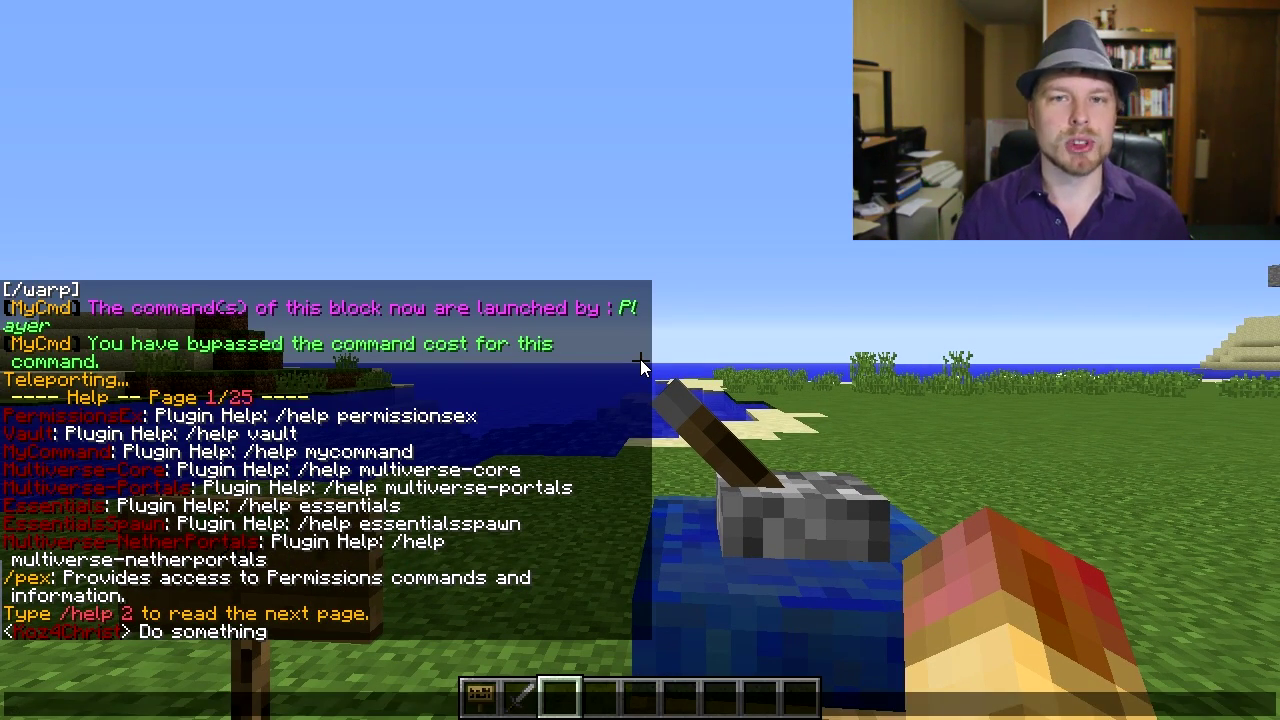
Step: Run /mycmd-help to show the MyCommand Help Main Page
key("slash")
type("mycmd-help")
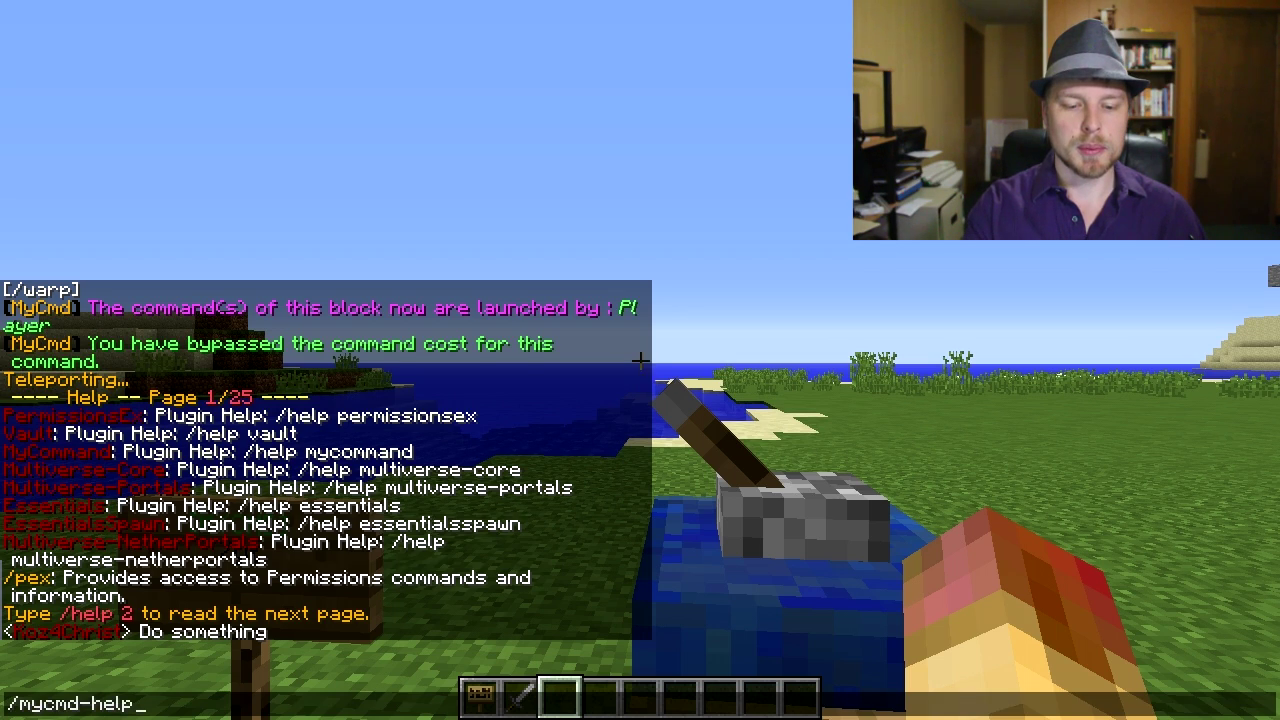
key("Return")
Step: Run /sbtest to display the Test scoreboard with Exp, Lucky and Level
key("t")
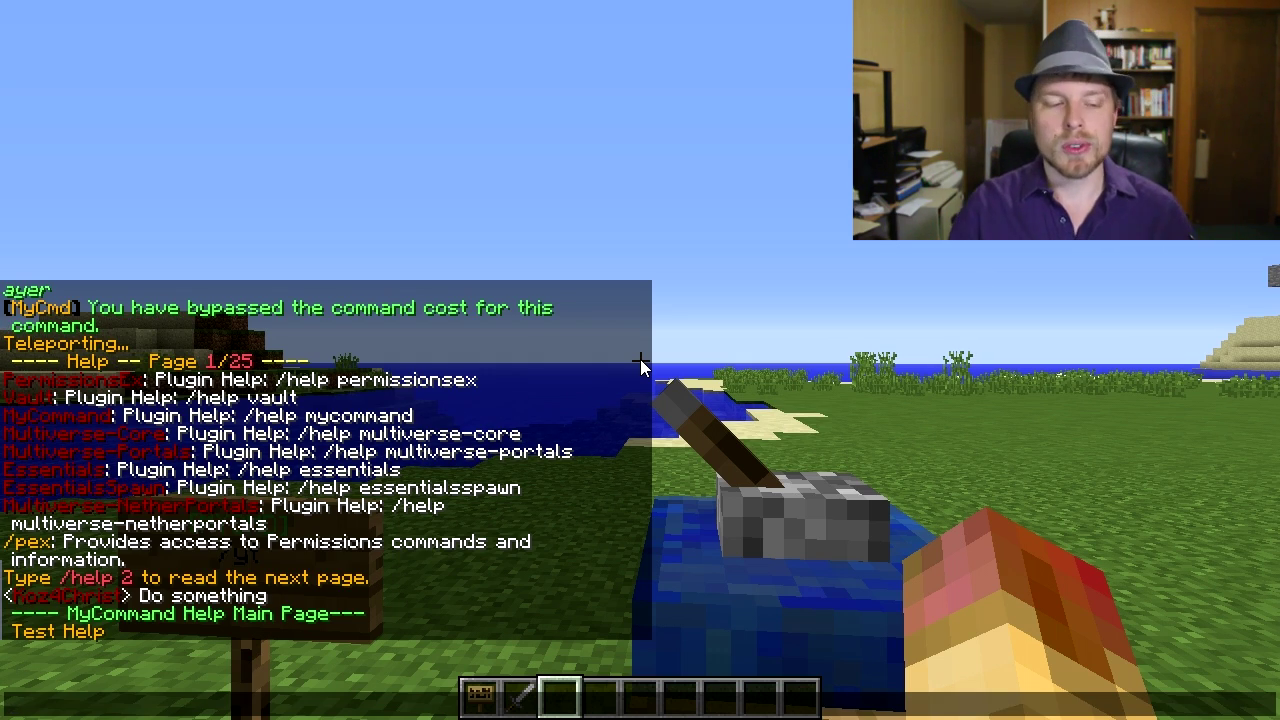
type("btest")
key("Return")
key("t")
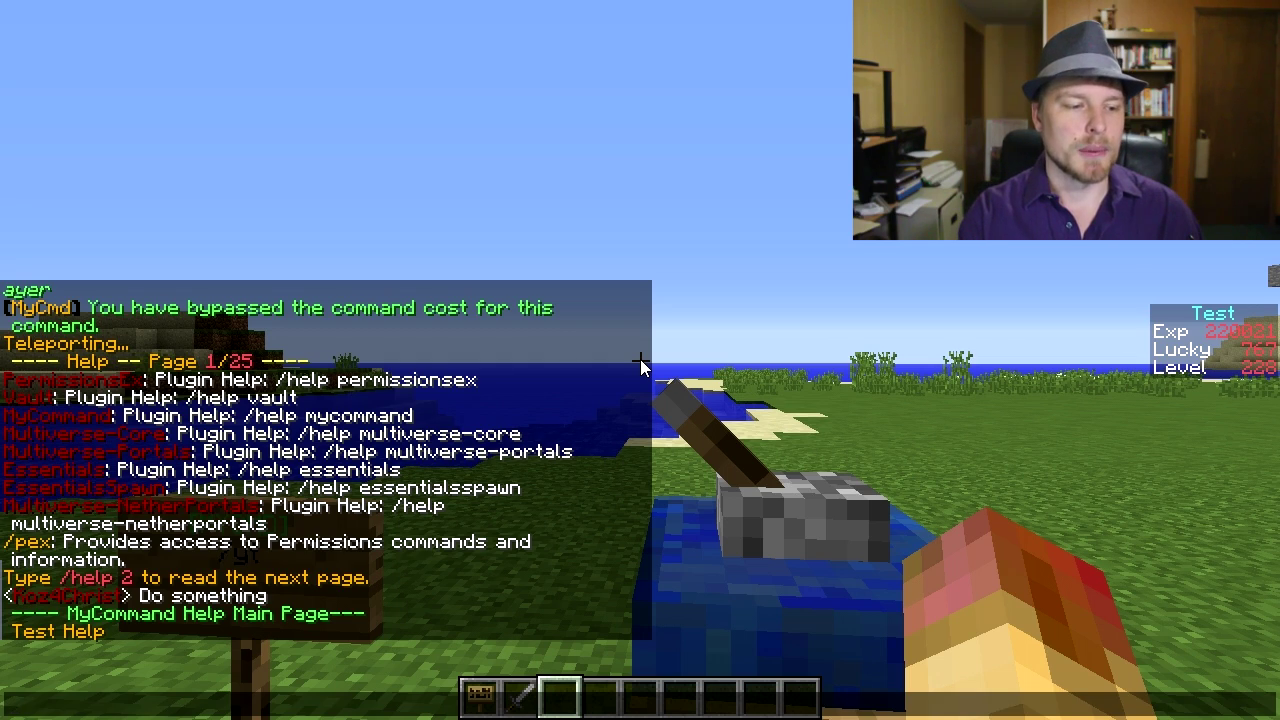
Step: Enter /bungeete, then /perworldcommand after fixing its typo, clearing the Test scoreboard
type("/bungeete")
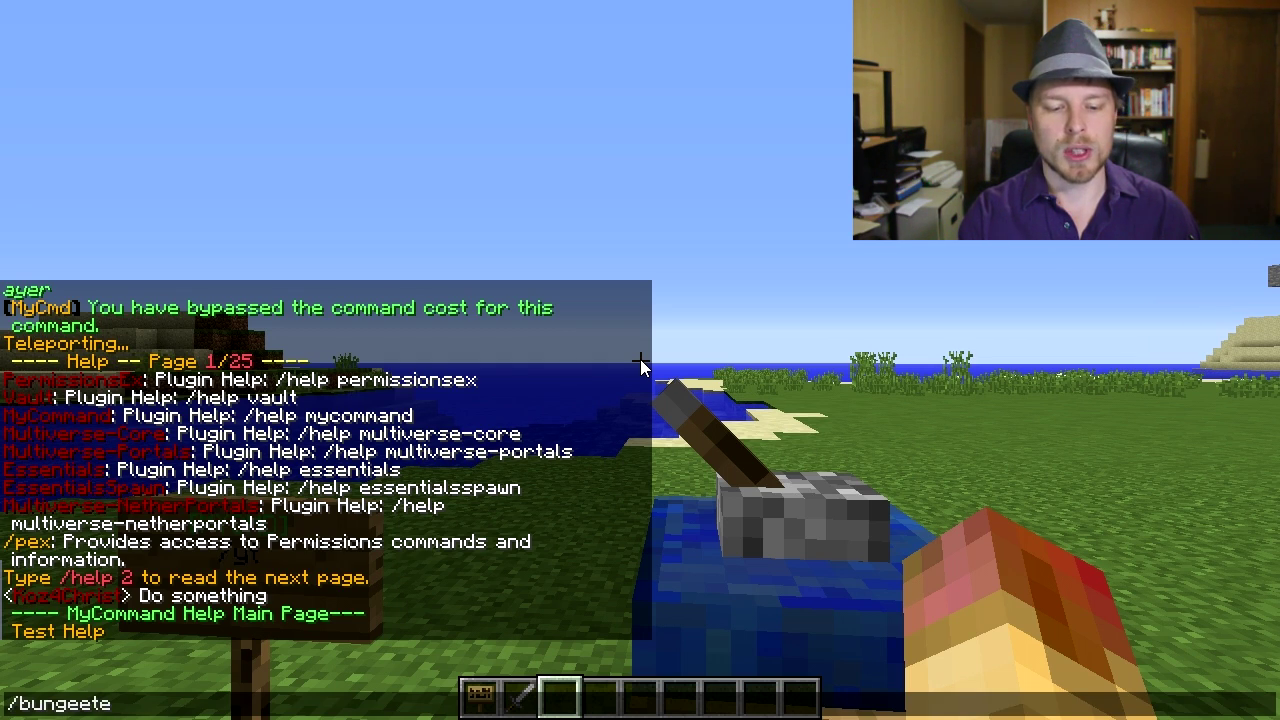
key("Escape")
key("t")
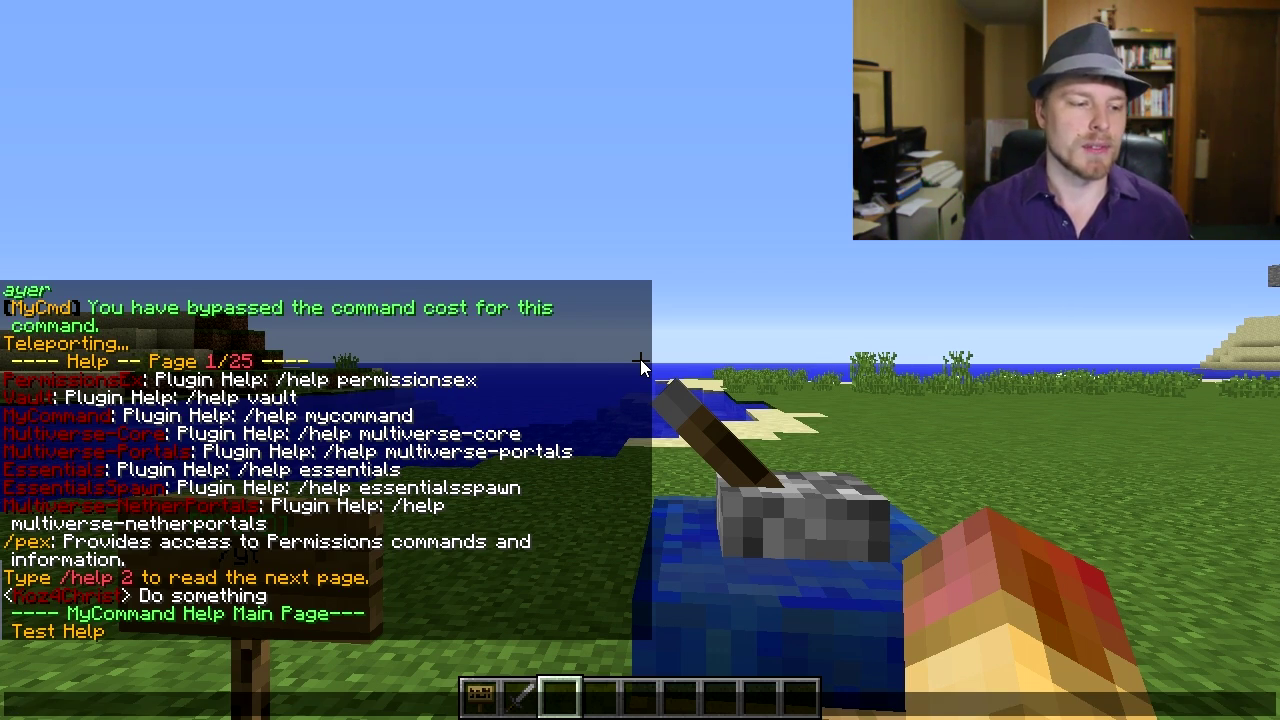
type("erworldco")
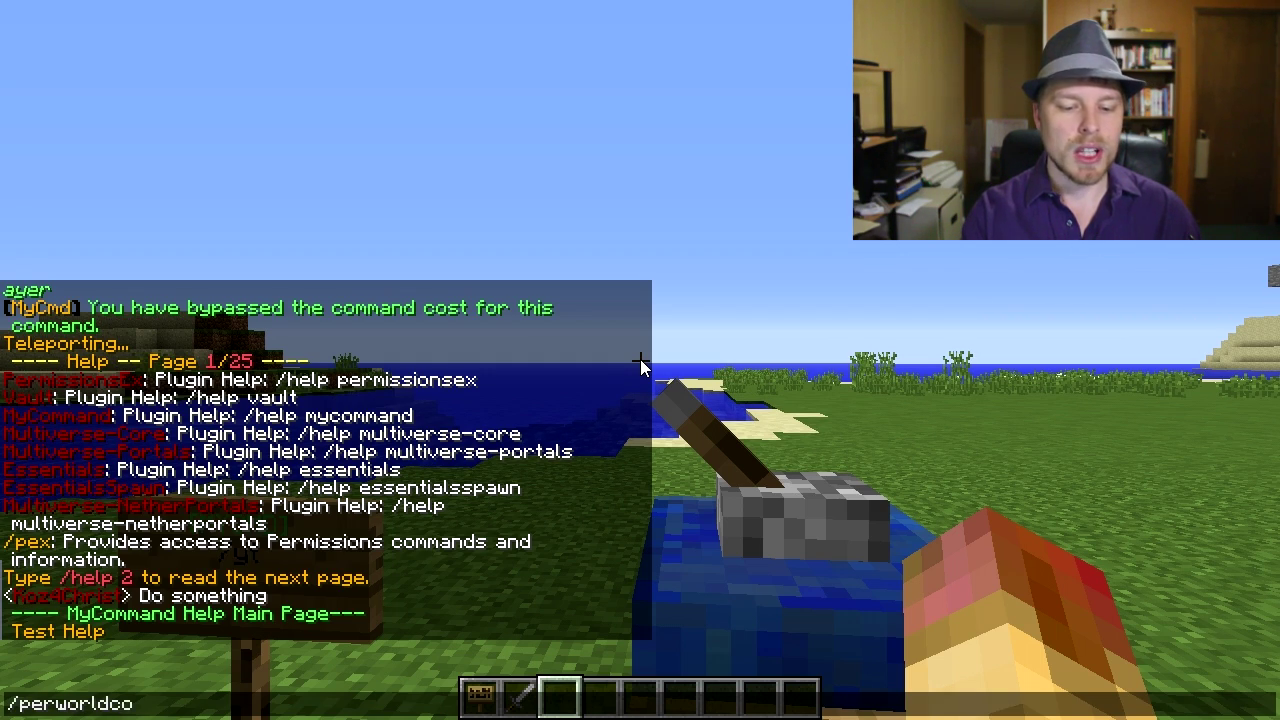
type("mmdn")
key("BackSpace")
key("BackSpace")
type("and")
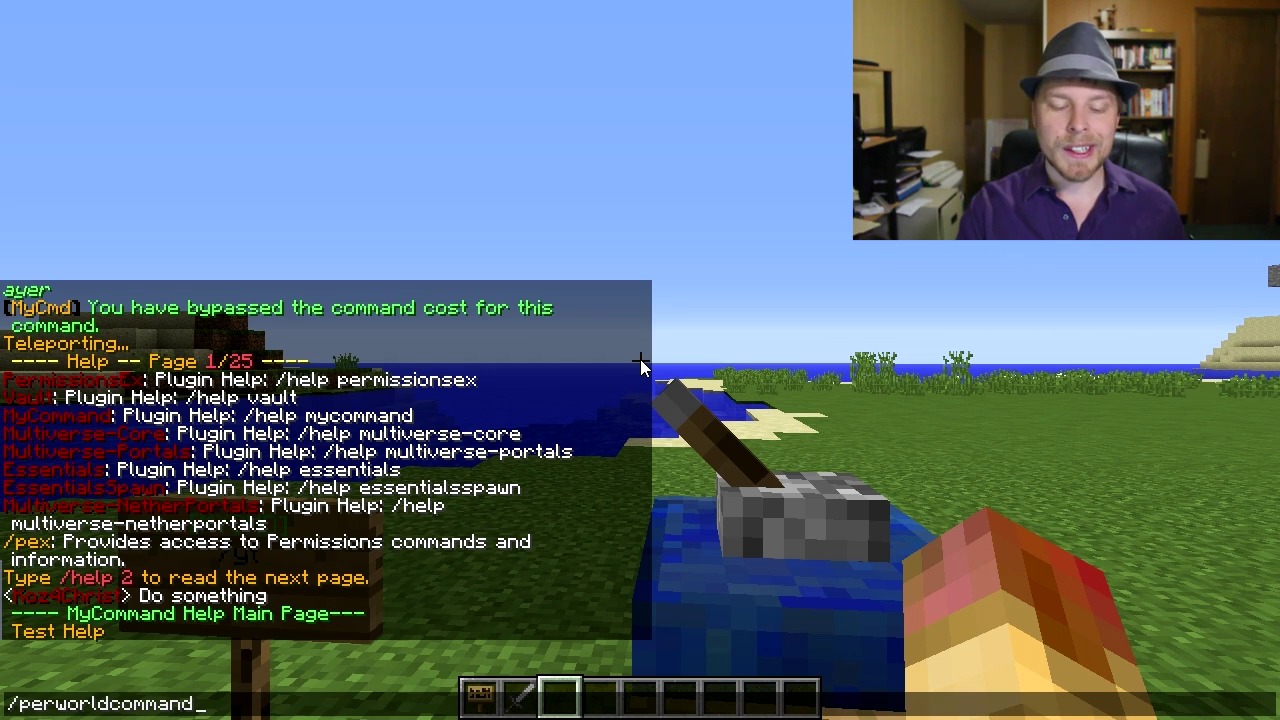
key("Return")
key("t")
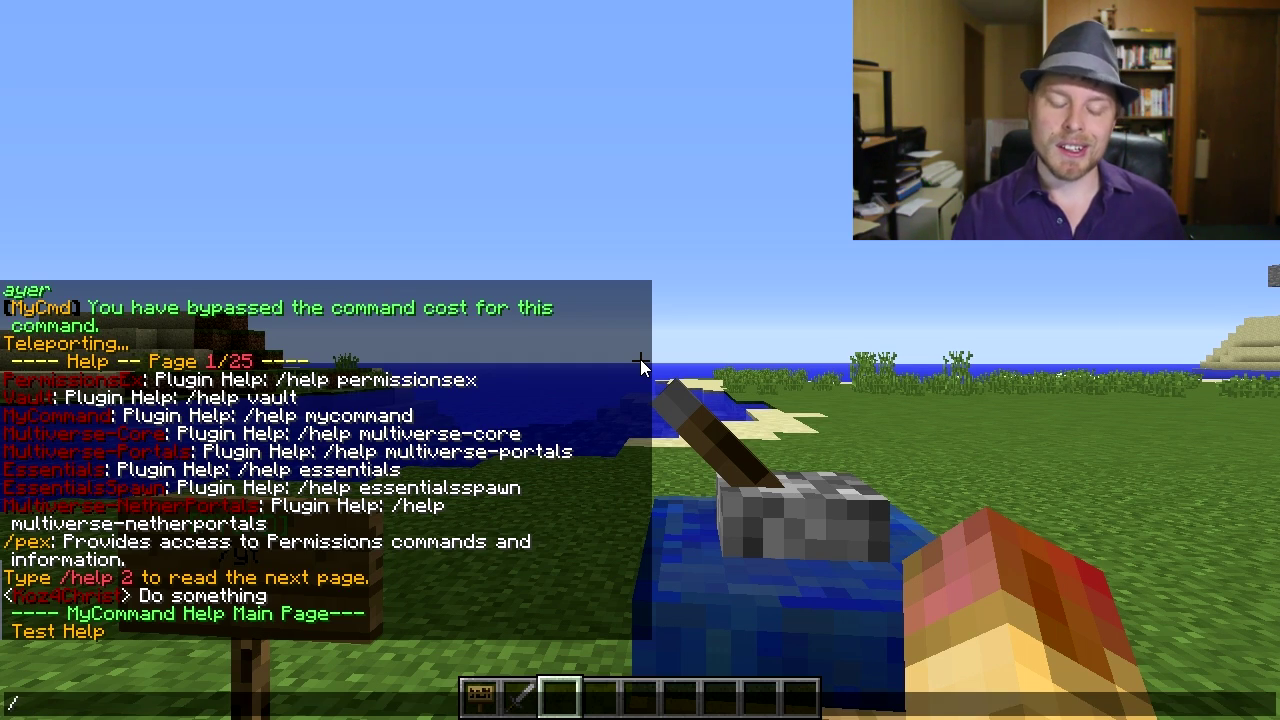
Step: Run /mycmd-textargs in Minecraft chat, fixing a typo in the command
type("my")
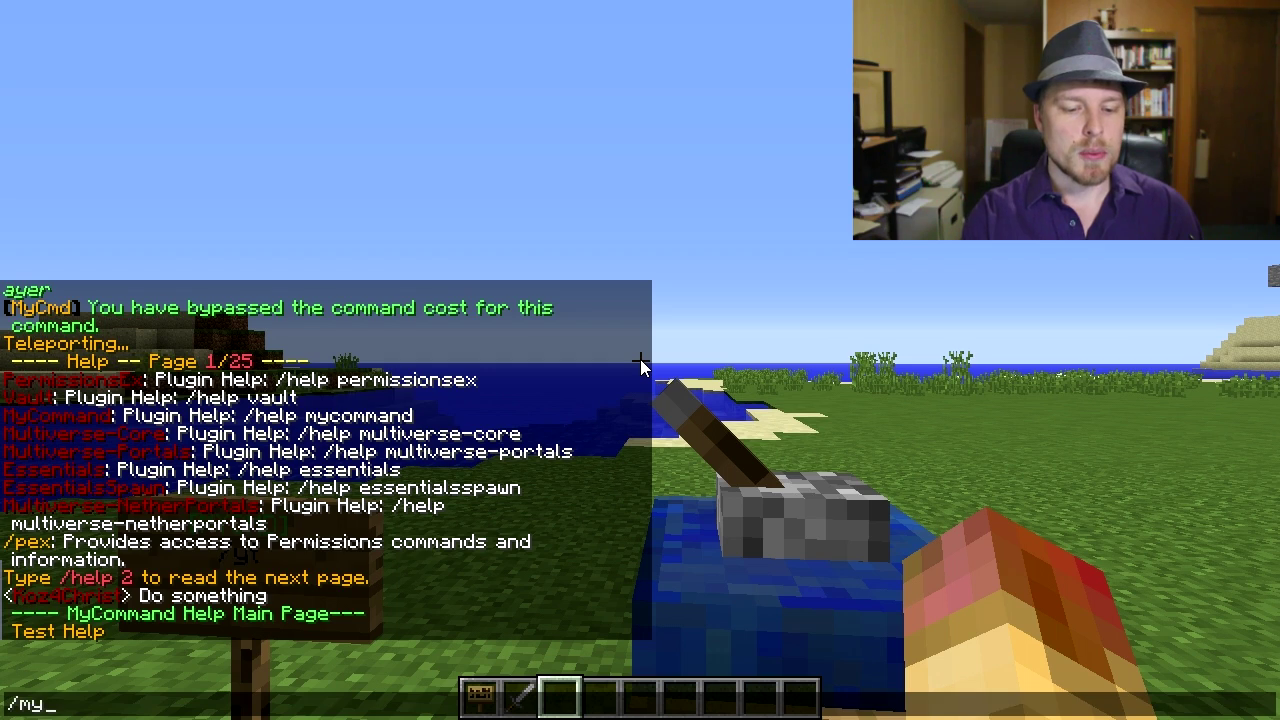
type("cmd-textargs")
key("BackSpace")
type("xtargs")
key("Return")
Step: Walk toward the signs and reopen chat to read the printed player details
key("t")
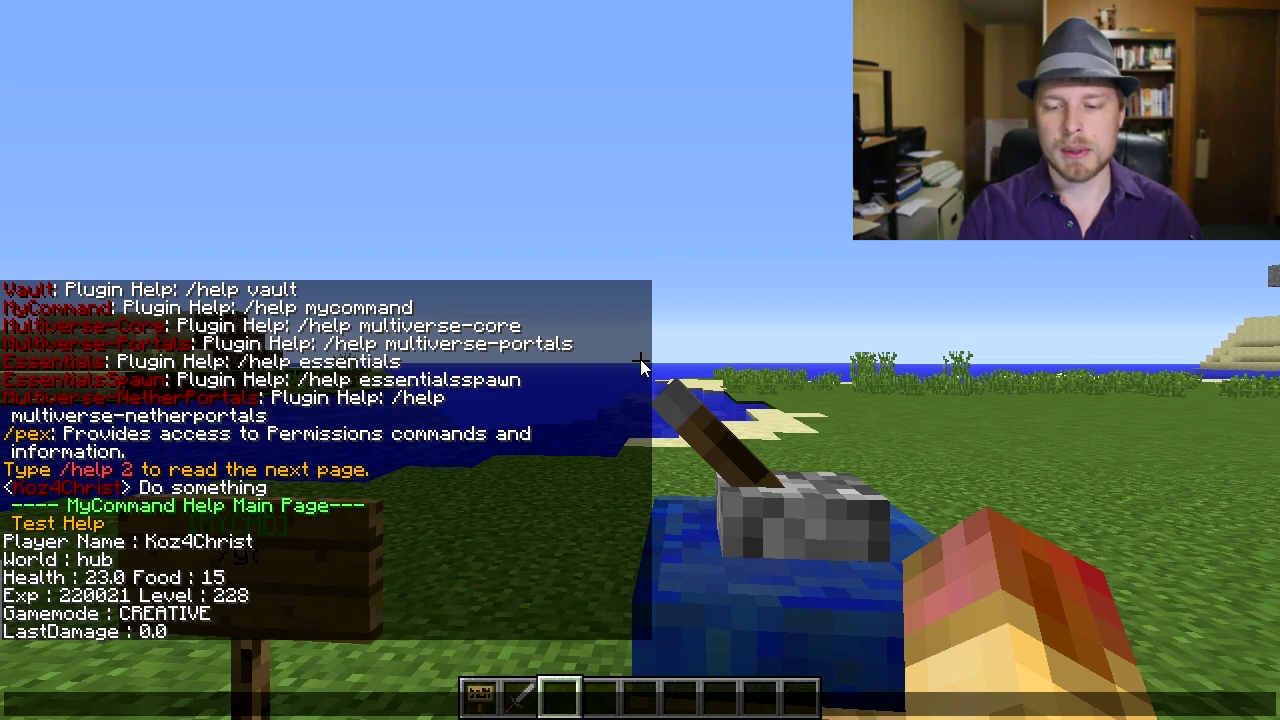
key("Escape")
key("w")
key("t")
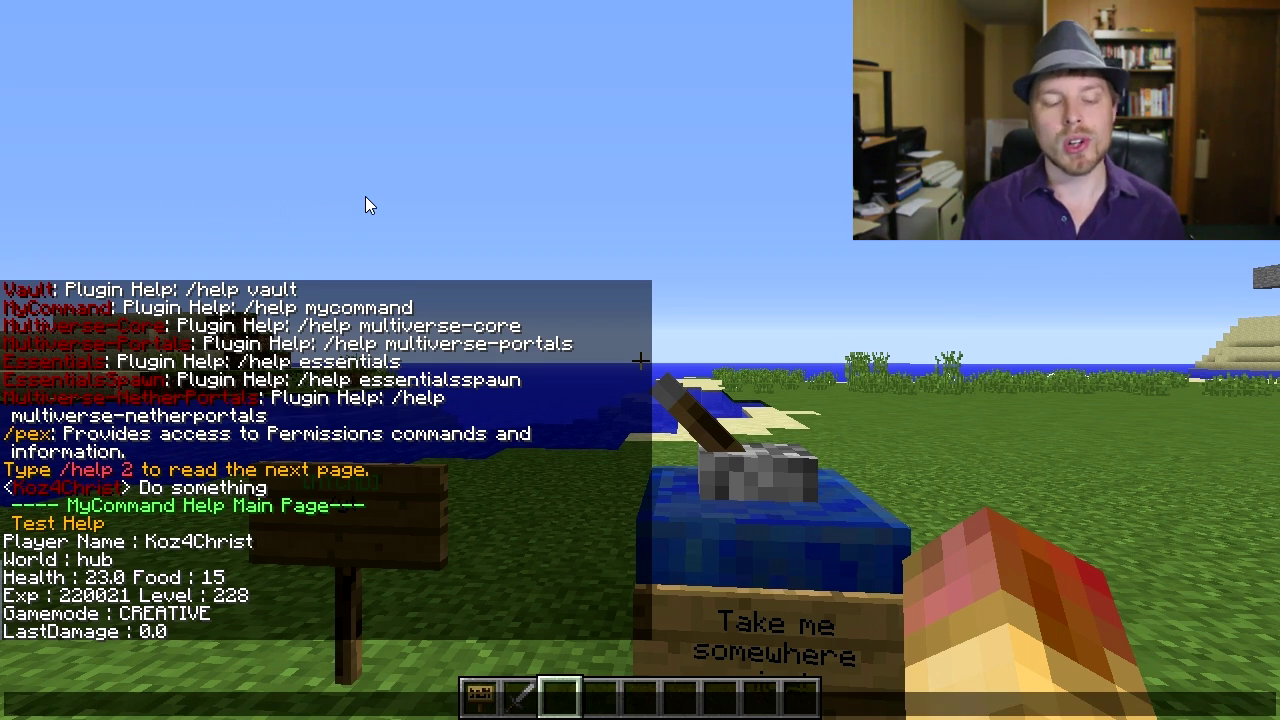
Step: Run /mycmd-variables and reopen chat to read the create, set, delete, check and list usage
type("my")
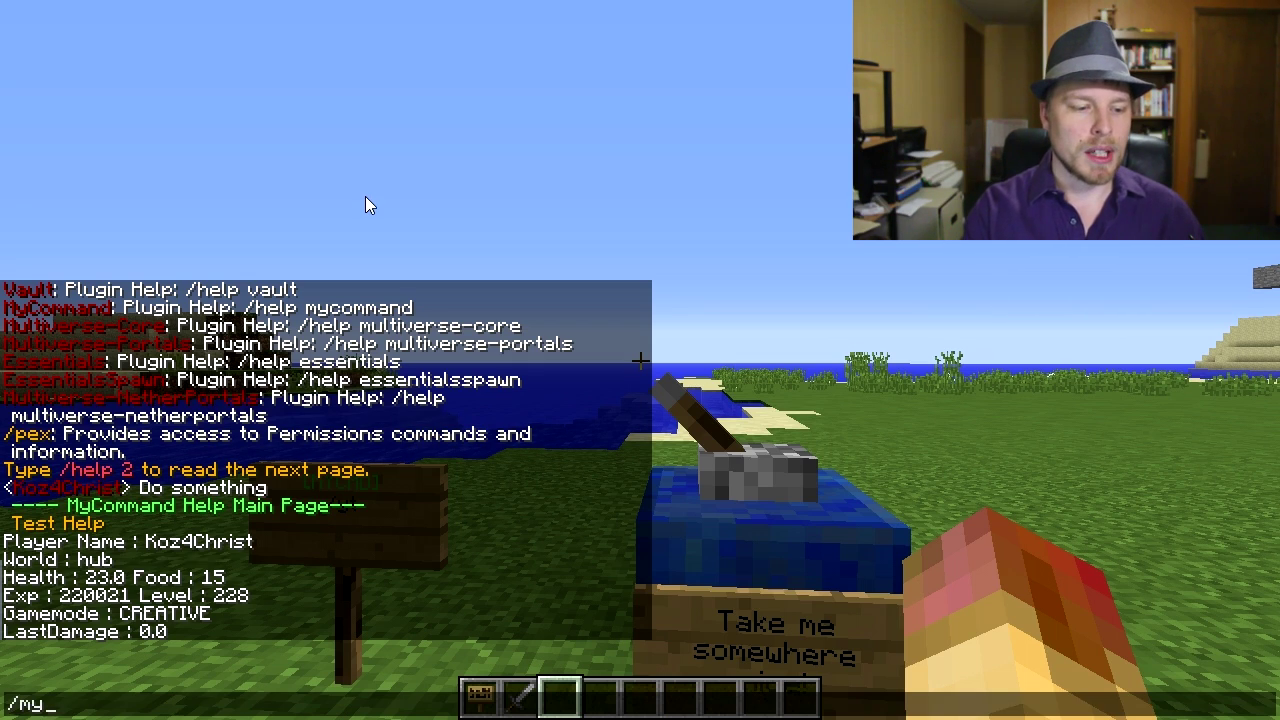
type("cmd-variables")
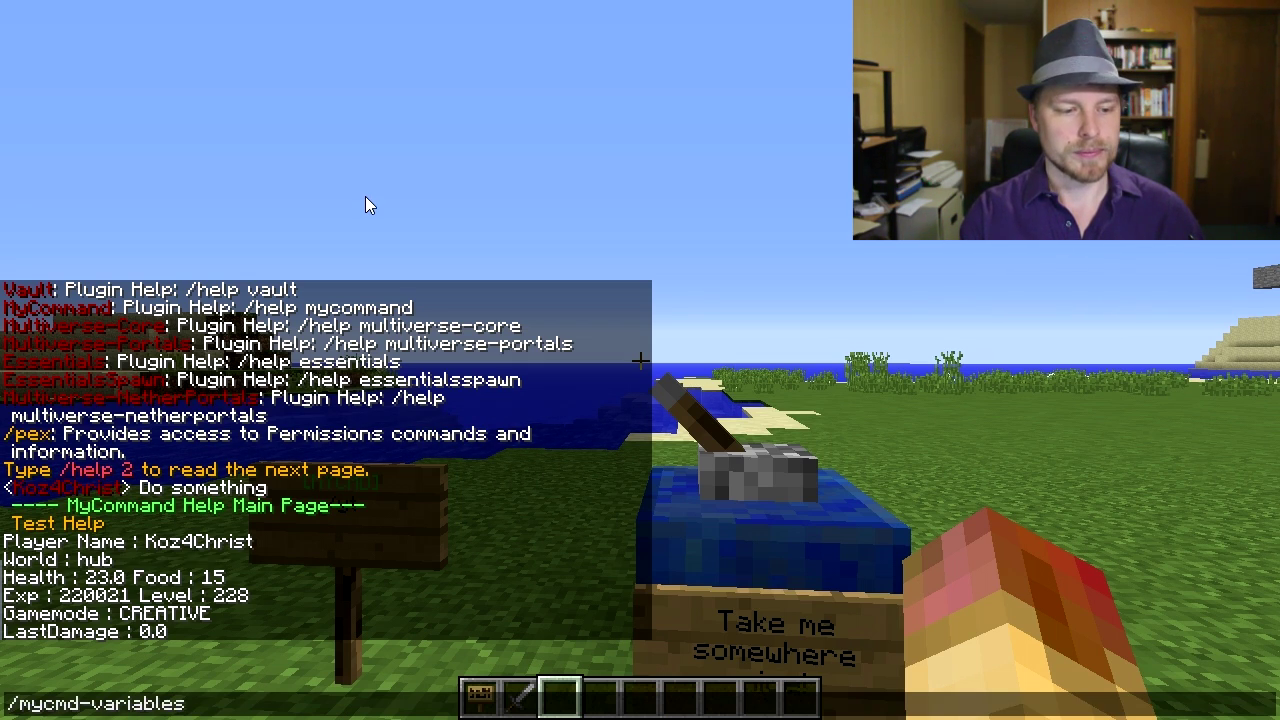
key("Return")
key("t")
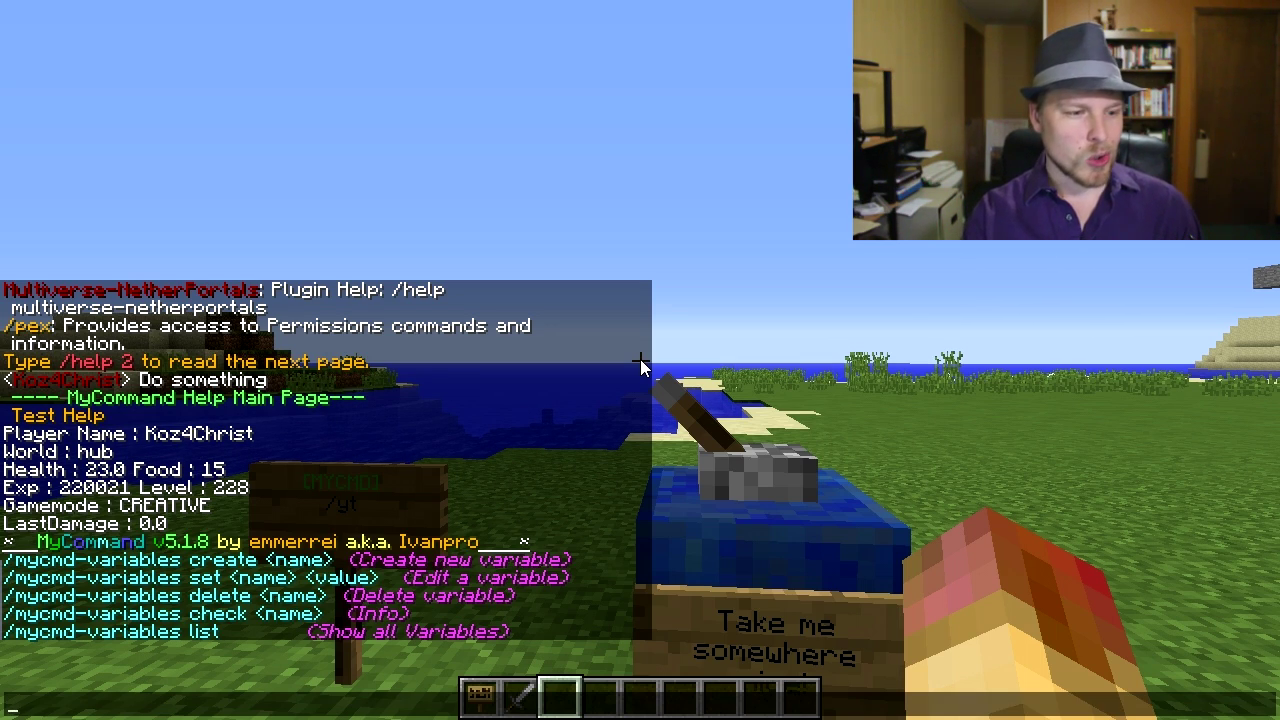
Step: Run /mycmd-edit and reopen chat to view its help
type("ycmd-edit")
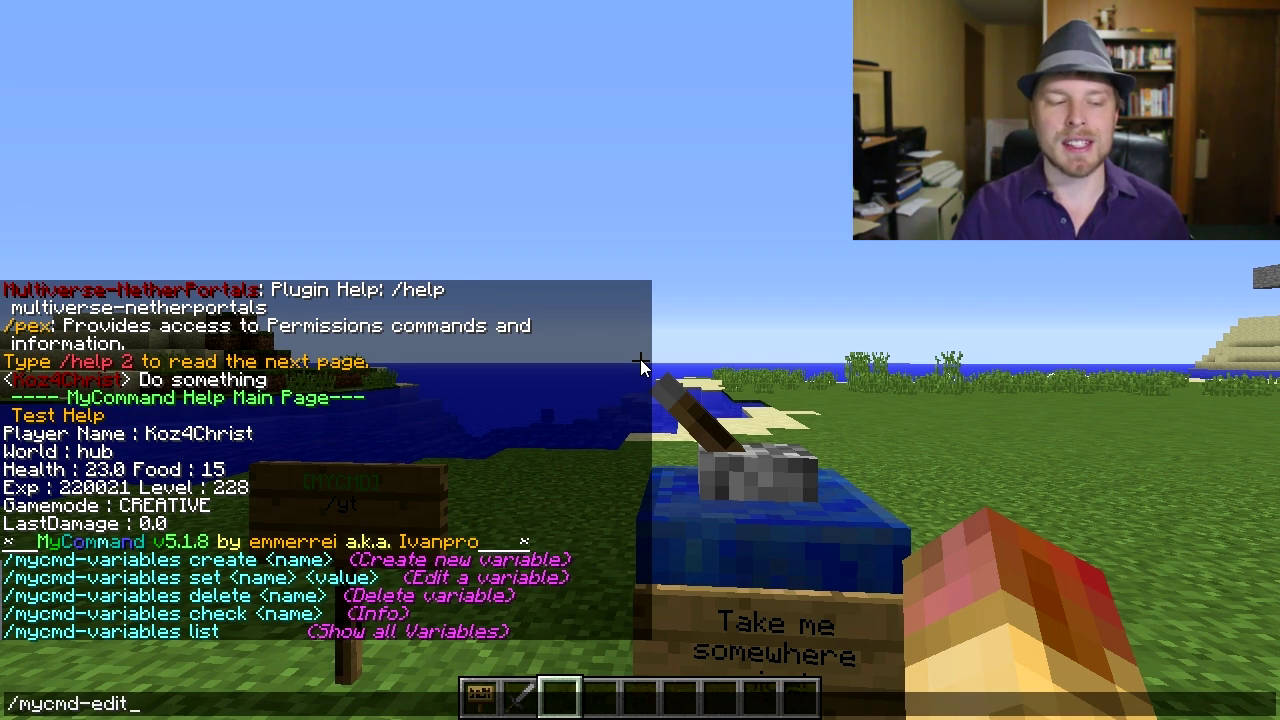
key("Return")
key("t")
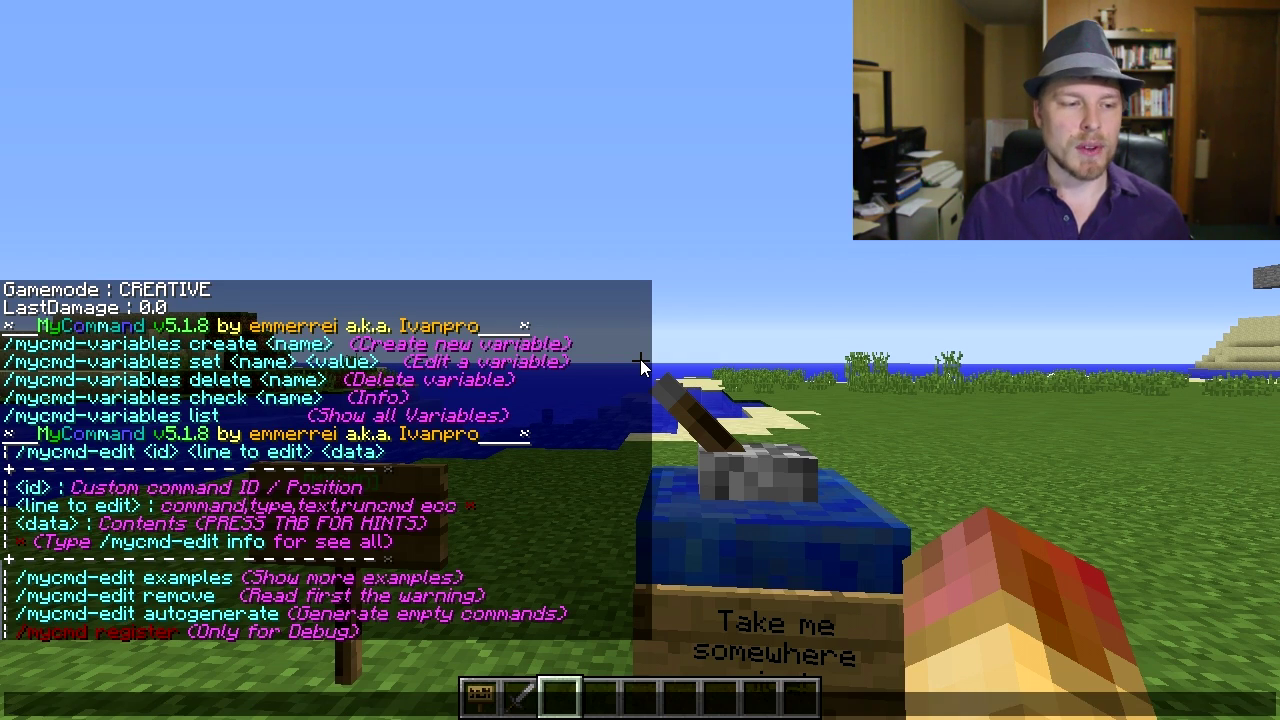
Step: Recall /mycmd-edit, append 'example', and run it to show the edit examples
key("Up")
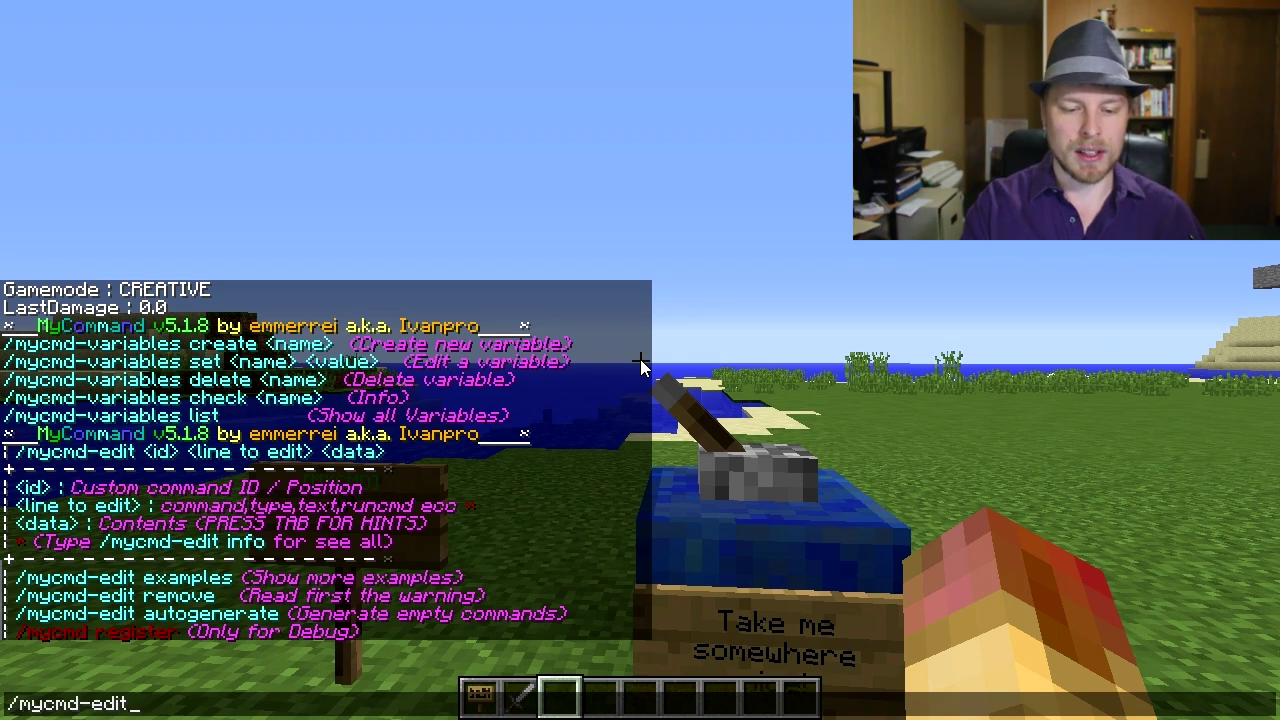
type("example")
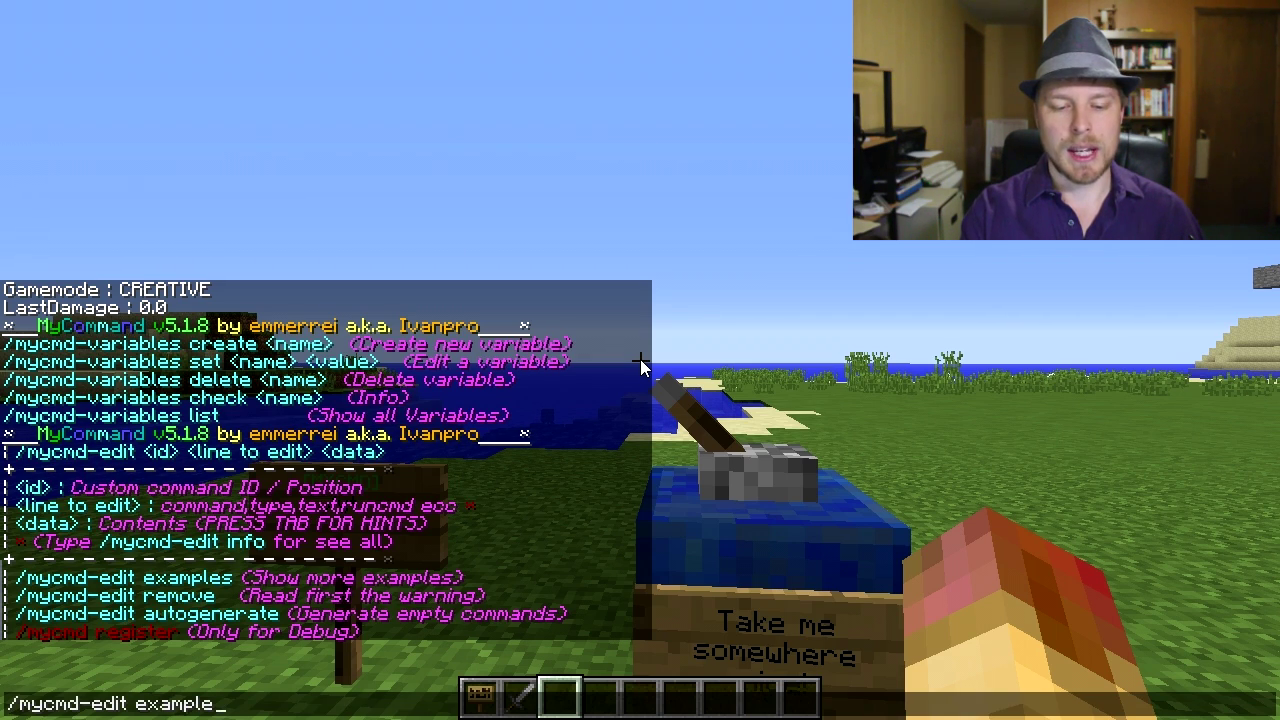
key("Return")
key("t")
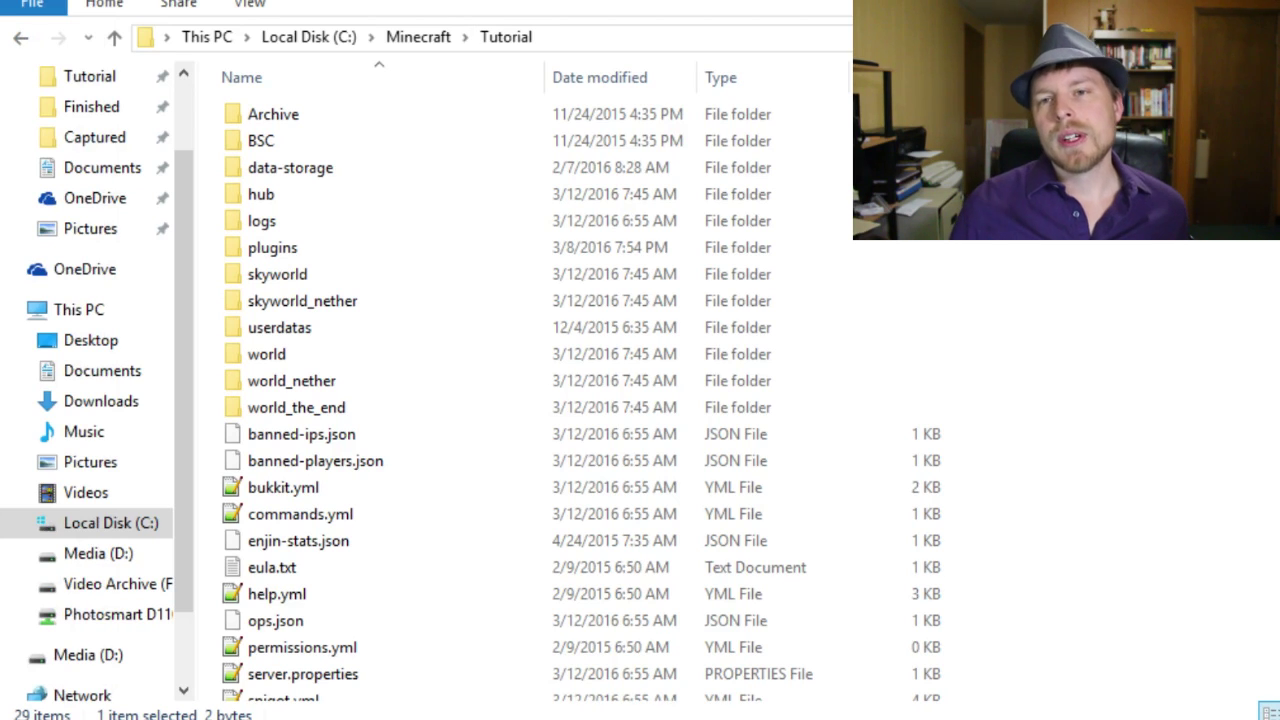
Step: Browse the Tutorial server folder, selecting permissions.yml and spigot-1.9.jar
left_click(375, 646)
scroll(365, 620, "down", 2)
left_click(348, 586)
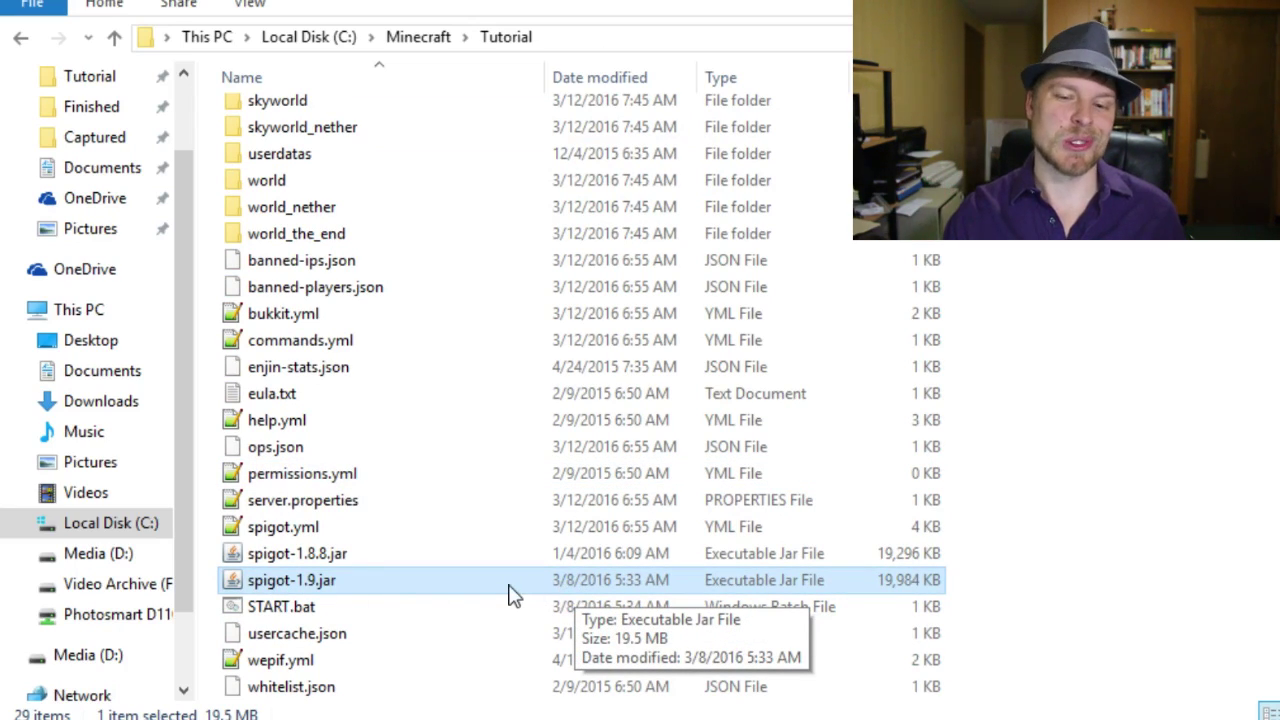
scroll(508, 594, "up", 2)
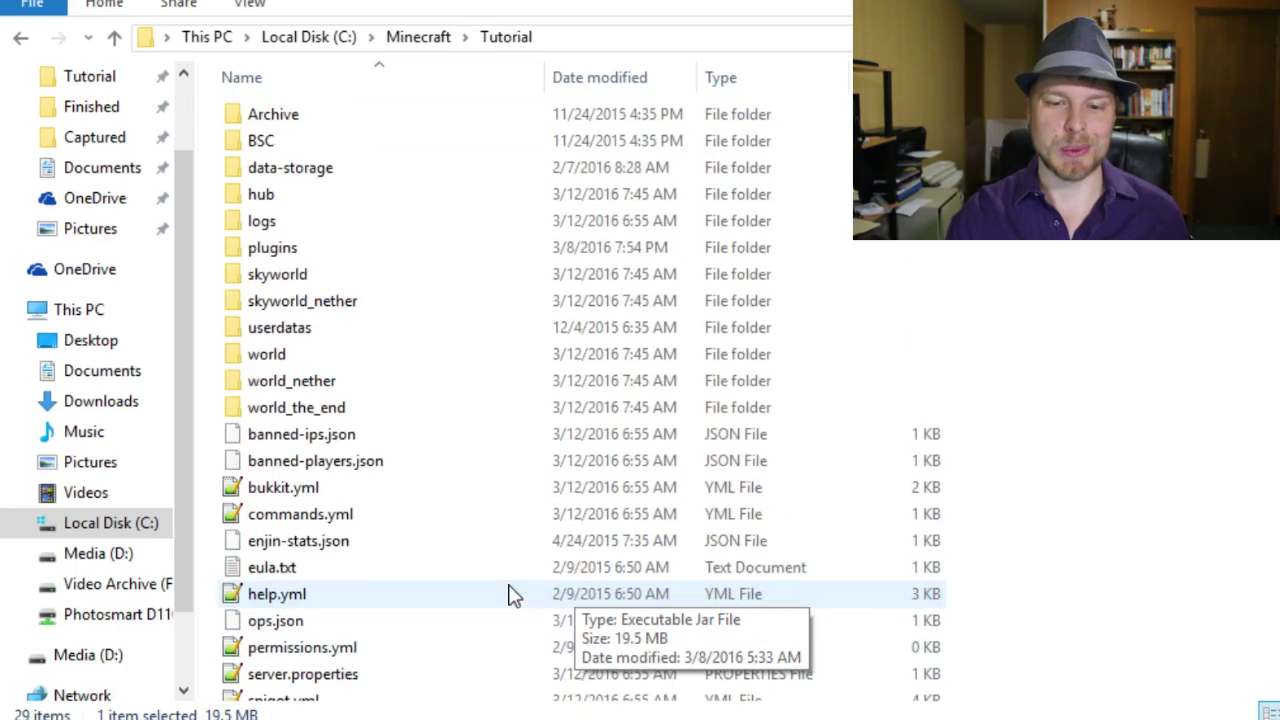
Step: Open the plugins folder, then the MyCommand plugin folder
double_click(290, 250)
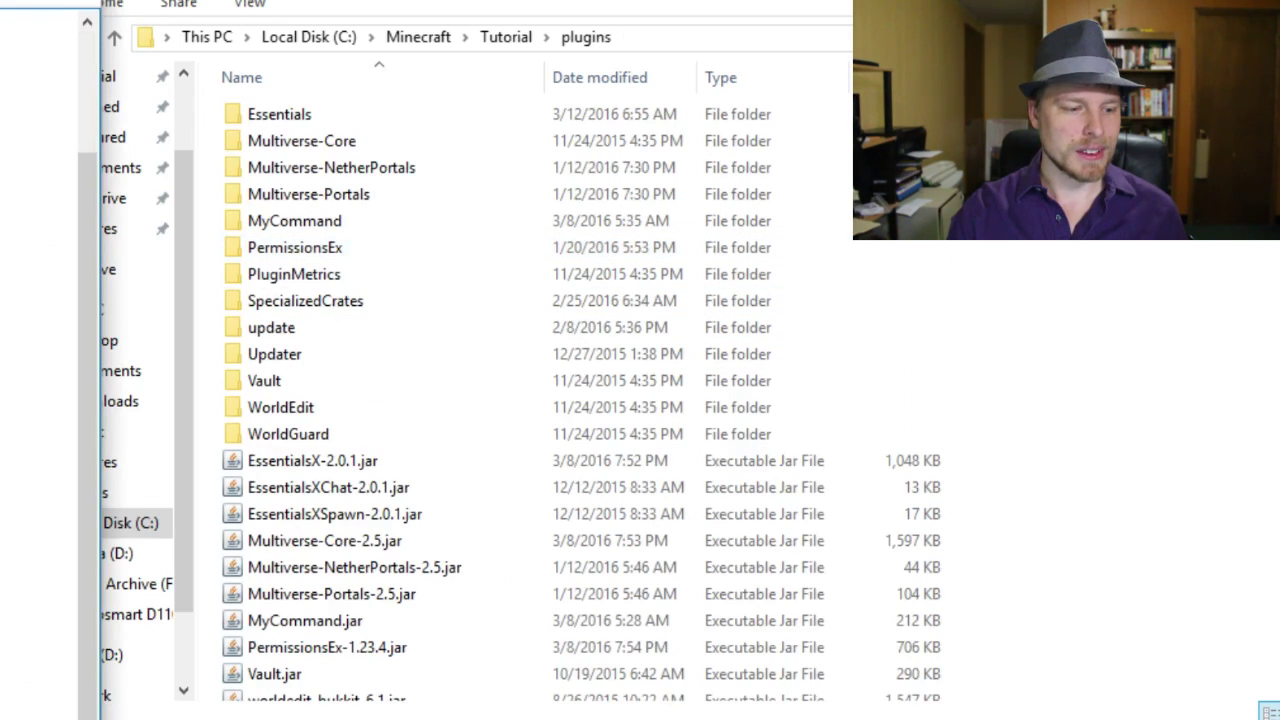
left_click(360, 252)
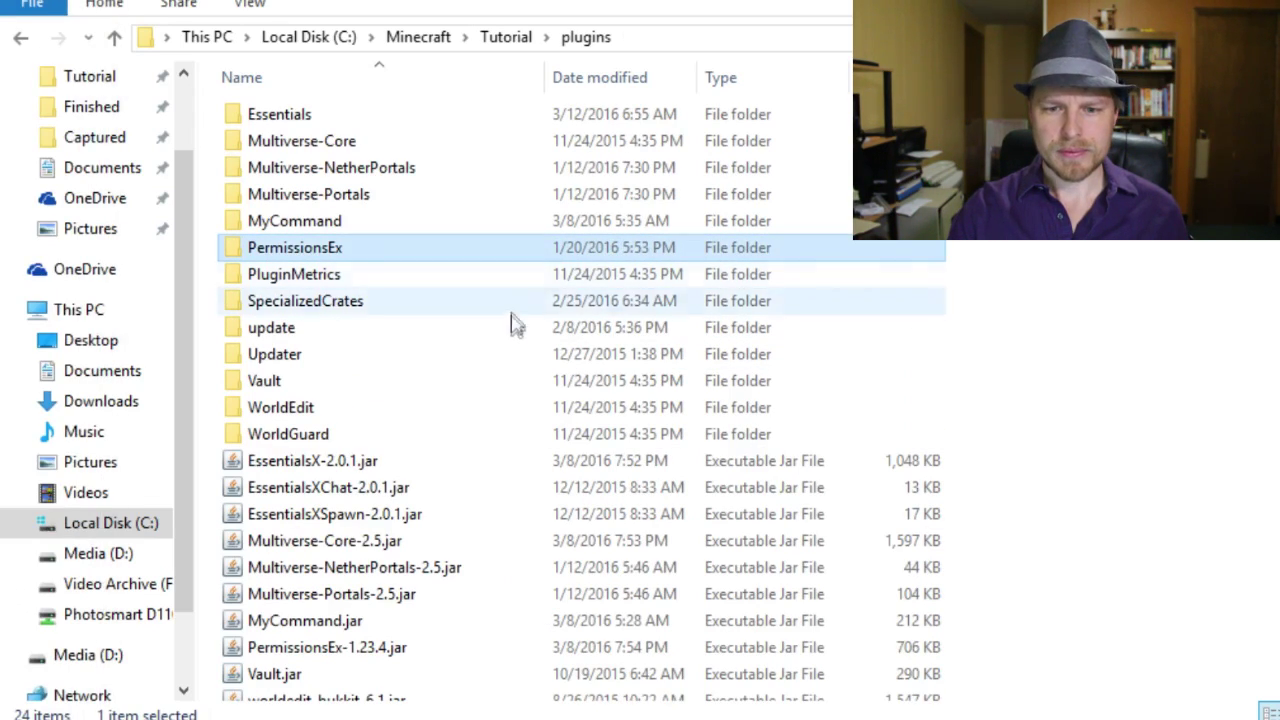
double_click(339, 229)
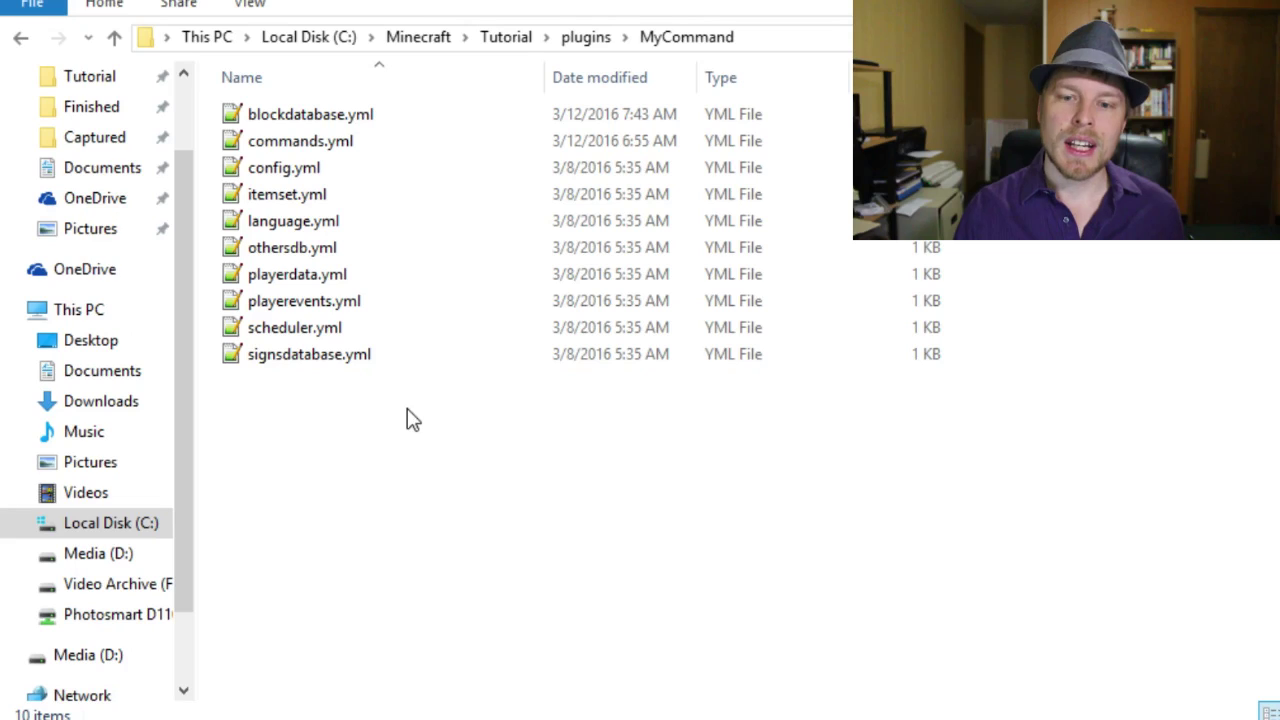
Step: Open config.yml in Notepad++ as the first tab; point out PLUGIN_MESSAGE_LISTENER and VEHICLE_LISTENER
double_click(305, 175)
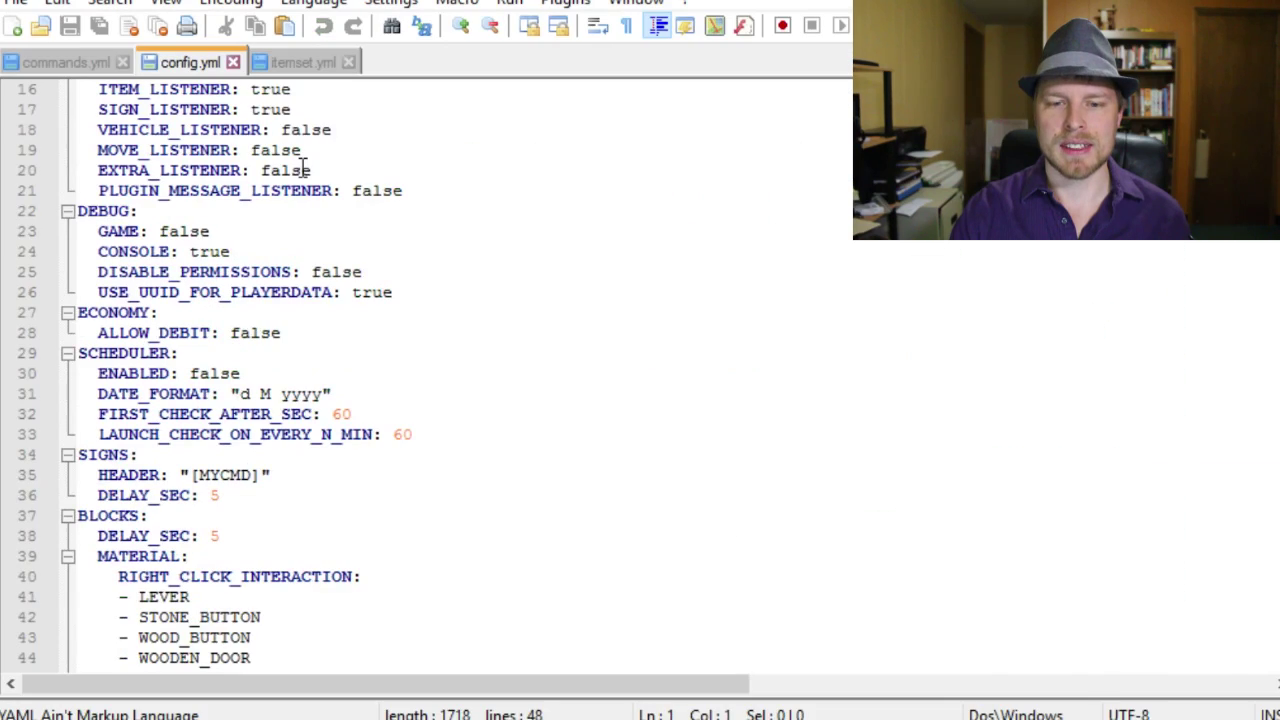
left_click_drag(200, 65, 31, 65)
left_click(282, 190)
scroll(398, 232, "up", 5)
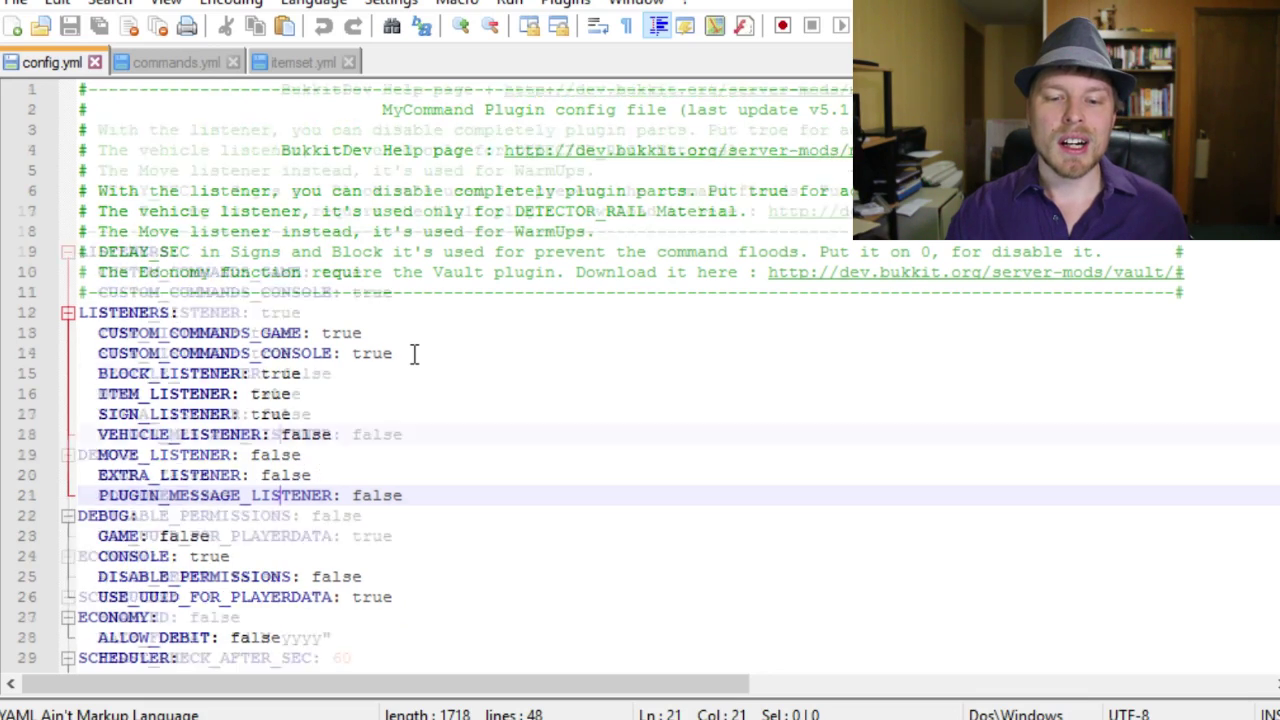
scroll(400, 326, "up", 2)
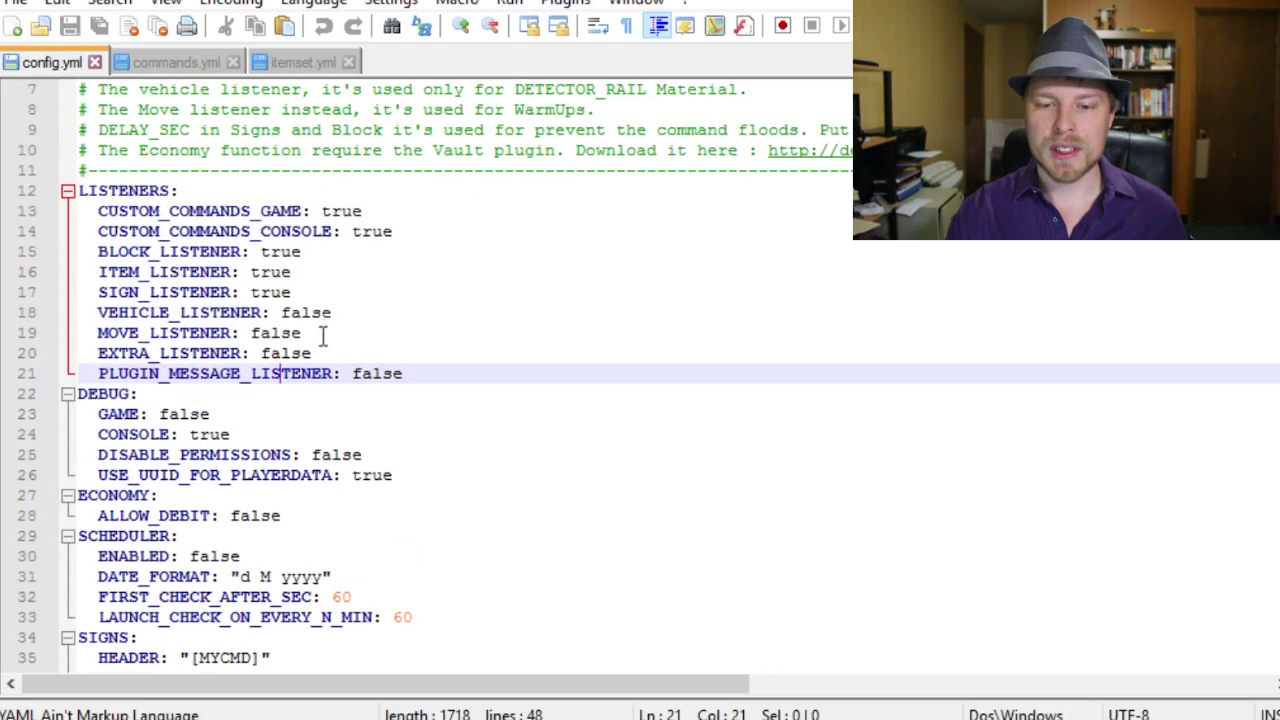
left_click(379, 313)
scroll(420, 310, "down", 1)
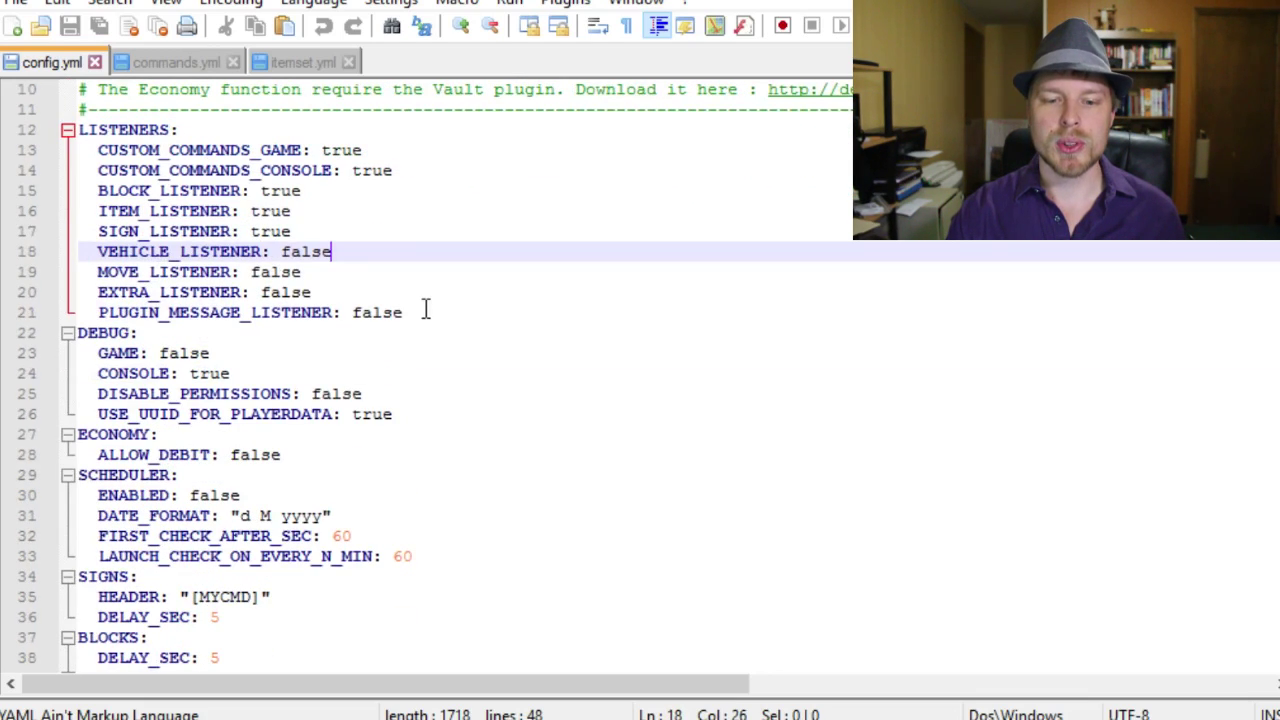
Step: Point out GAME debug, ALLOW_DEBIT, signs HEADER, DELAY_SEC 5 and DETECTOR_RAIL, then open commands.yml
left_click(312, 353)
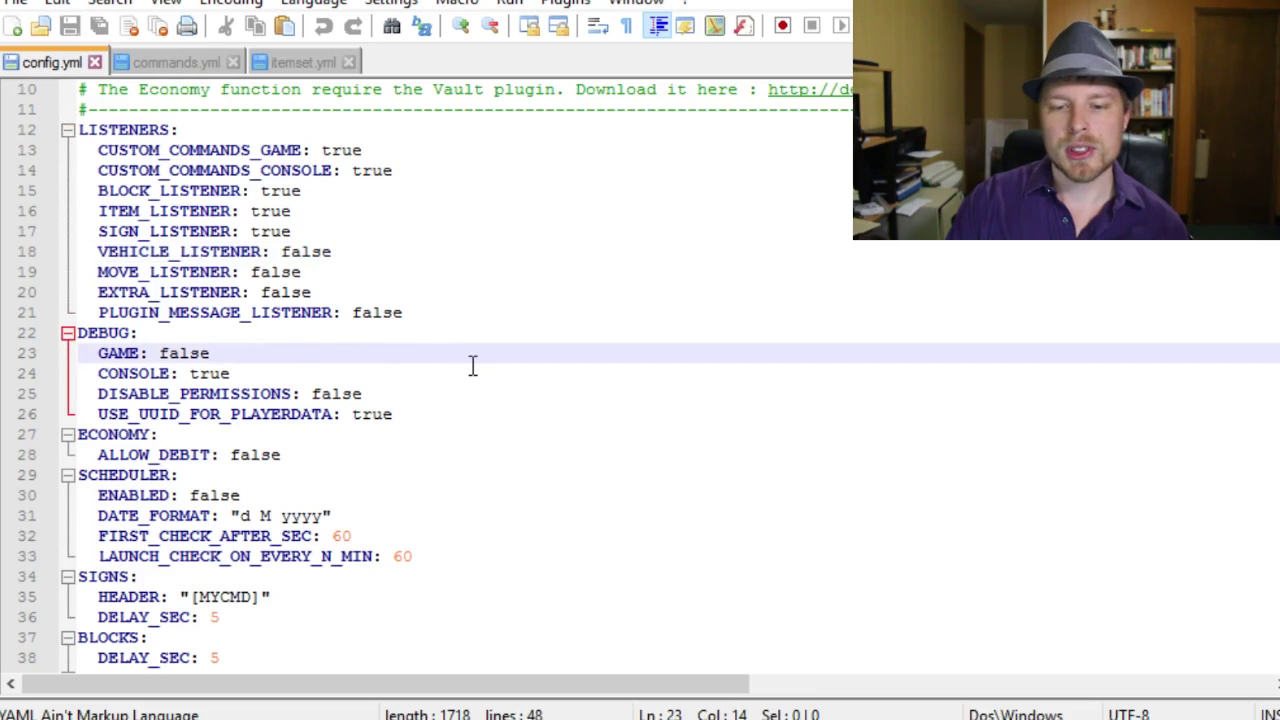
scroll(470, 364, "down", 2)
left_click(329, 334)
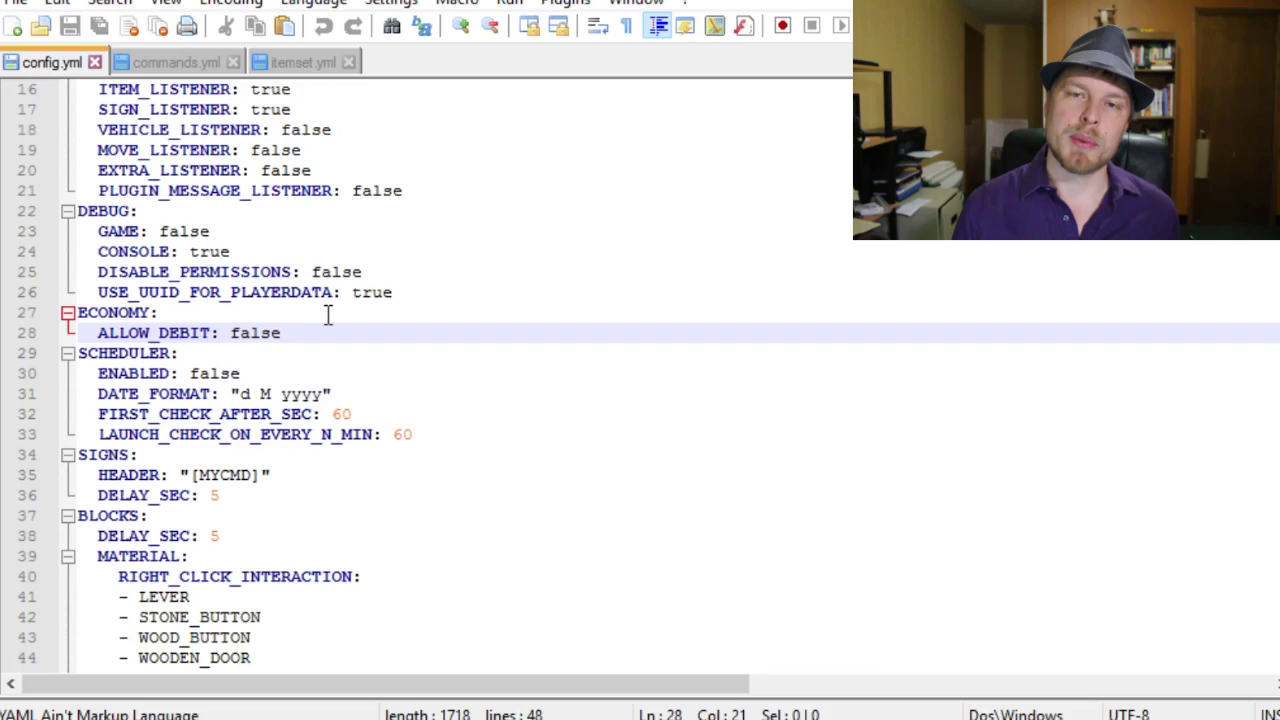
scroll(327, 315, "down", 2)
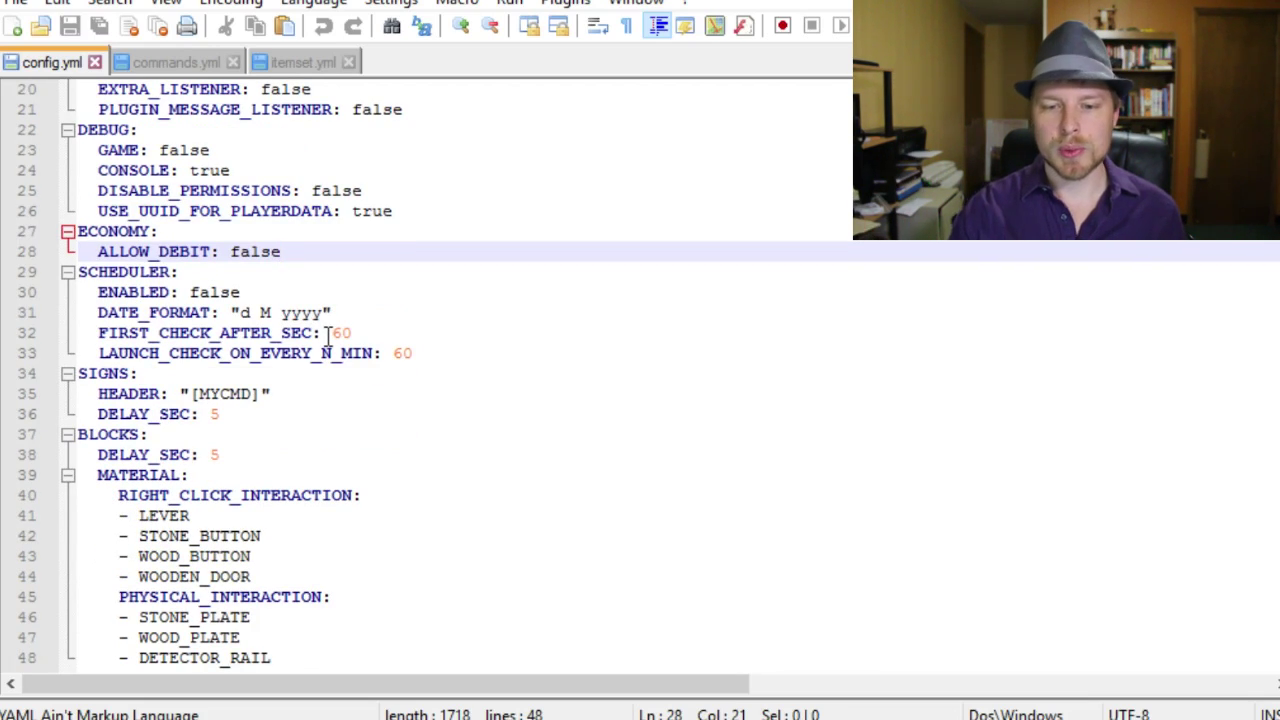
left_click(306, 390)
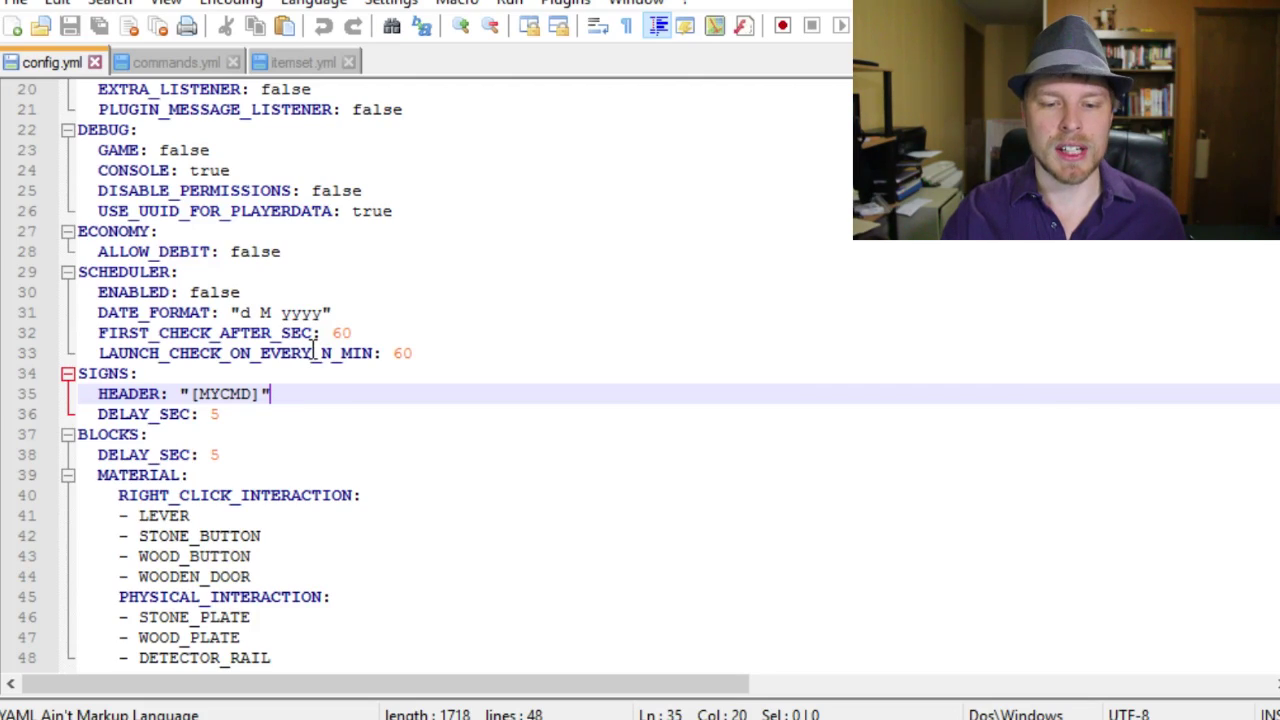
left_click(276, 457)
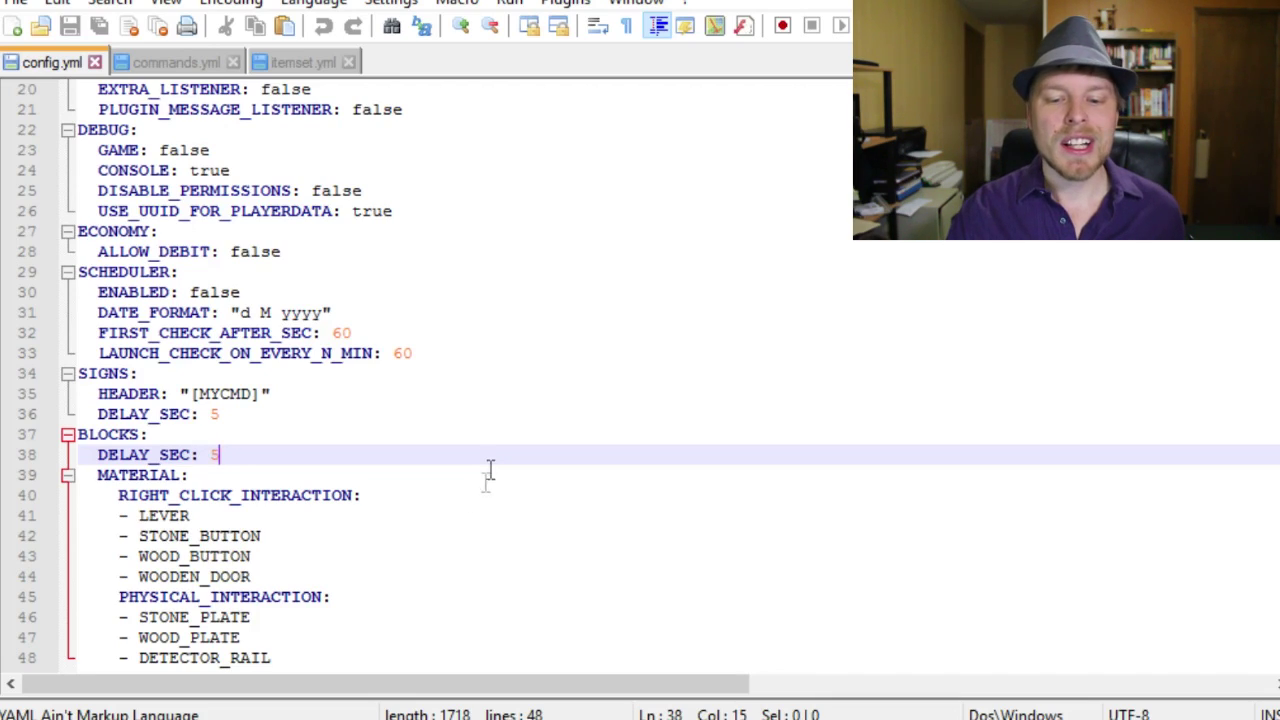
left_click(289, 658)
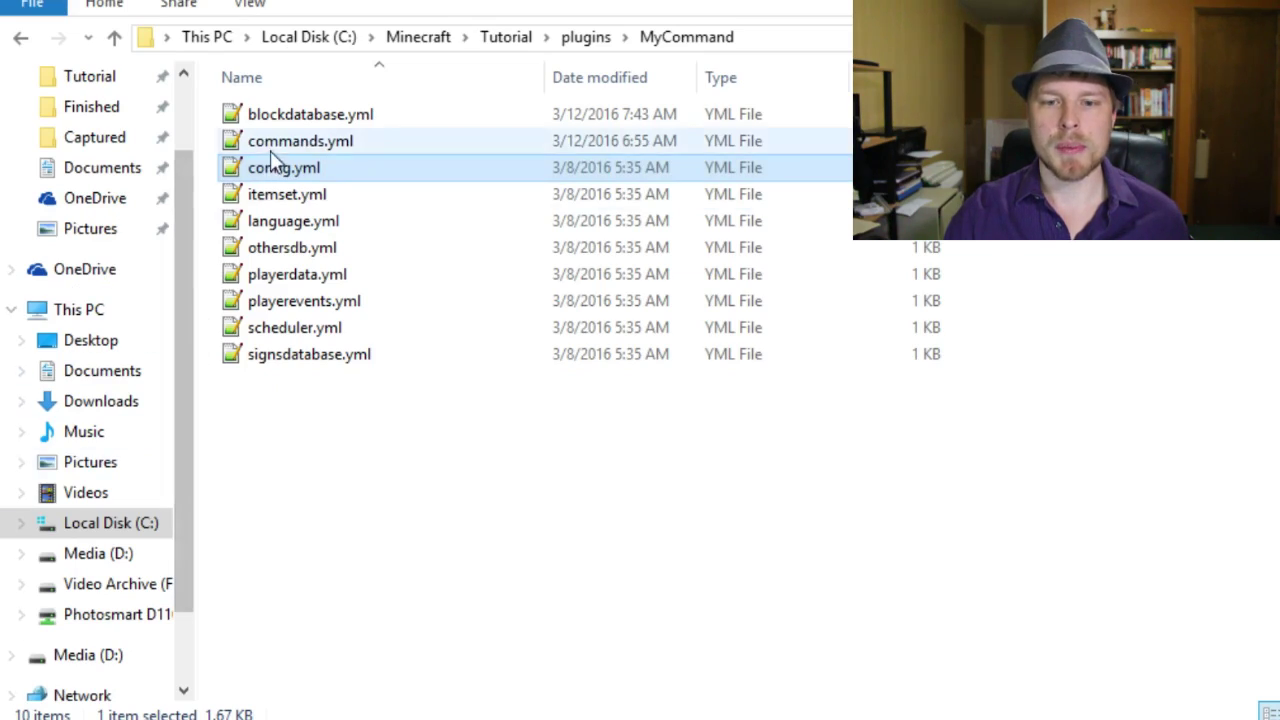
double_click(285, 137)
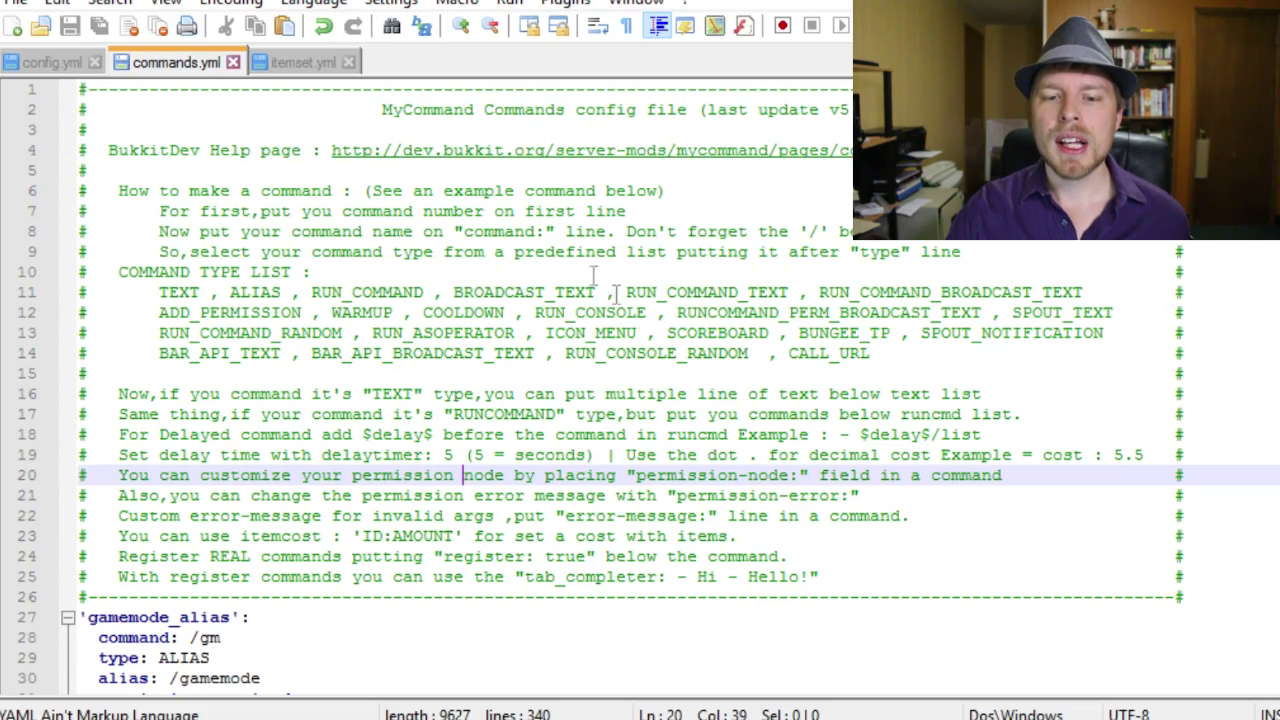
left_click_drag(930, 353, 50, 298)
left_click(426, 285)
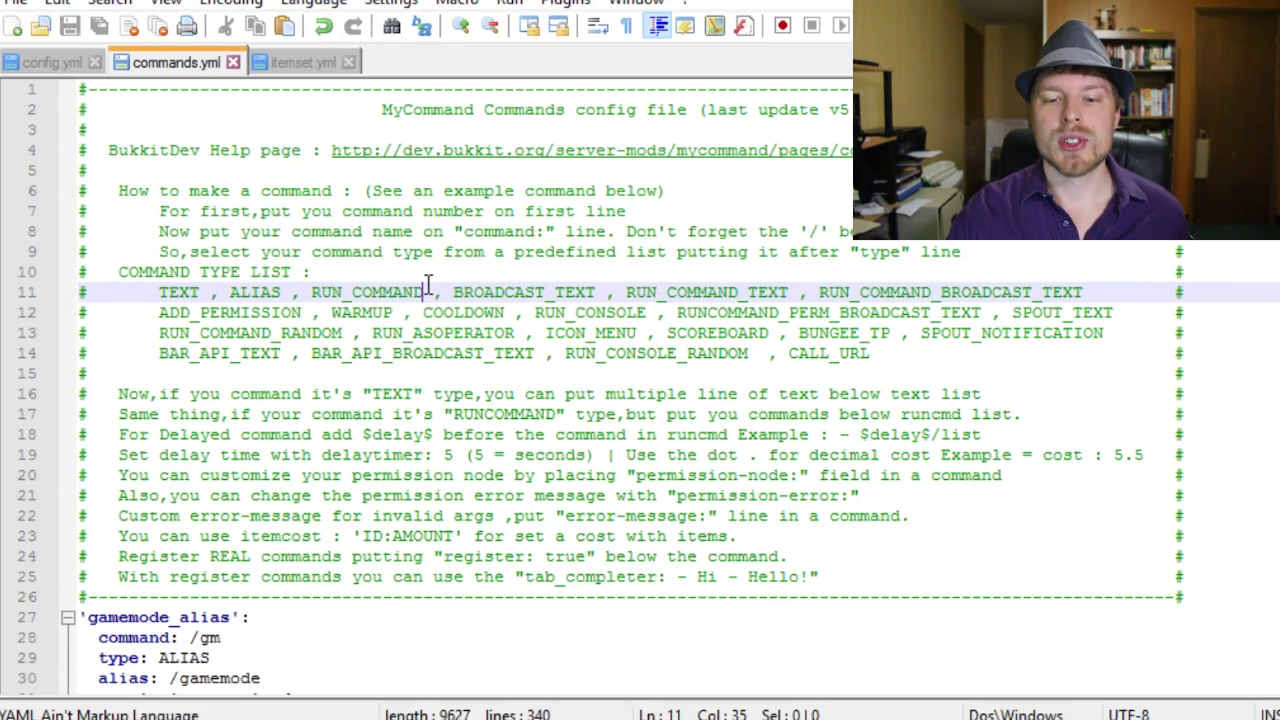
left_click(545, 292)
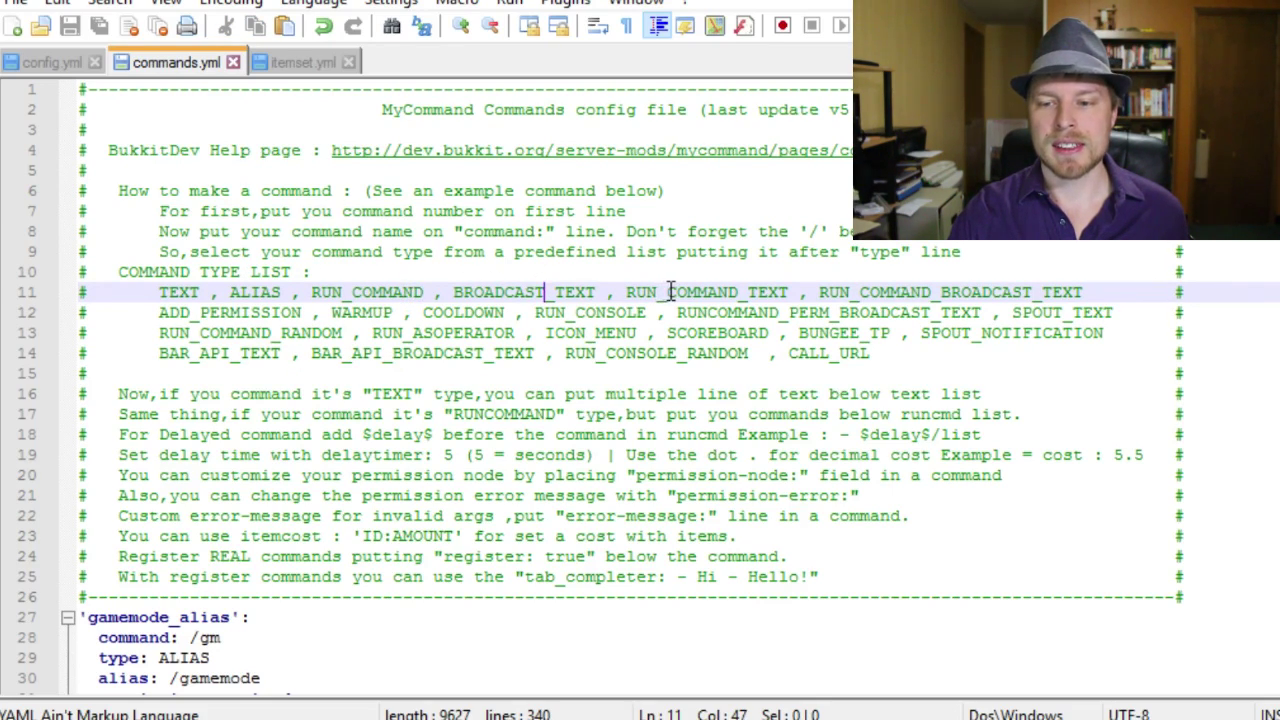
left_click(707, 292)
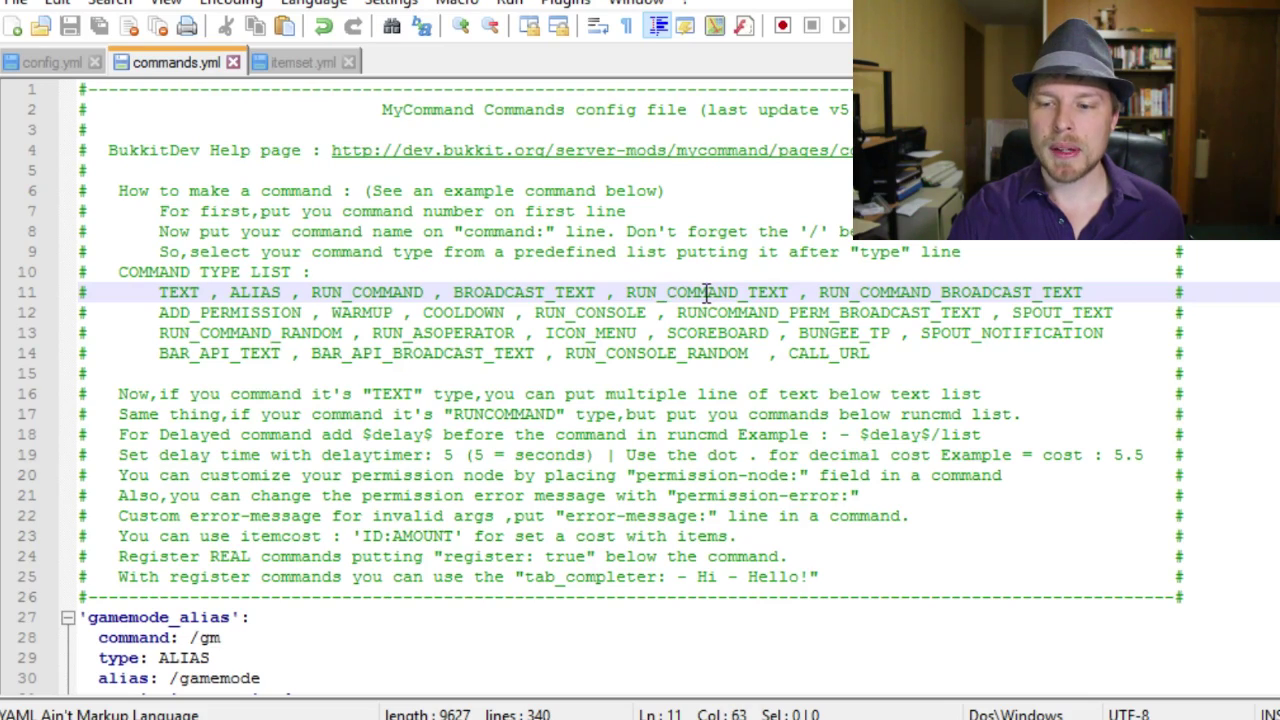
left_click(587, 354)
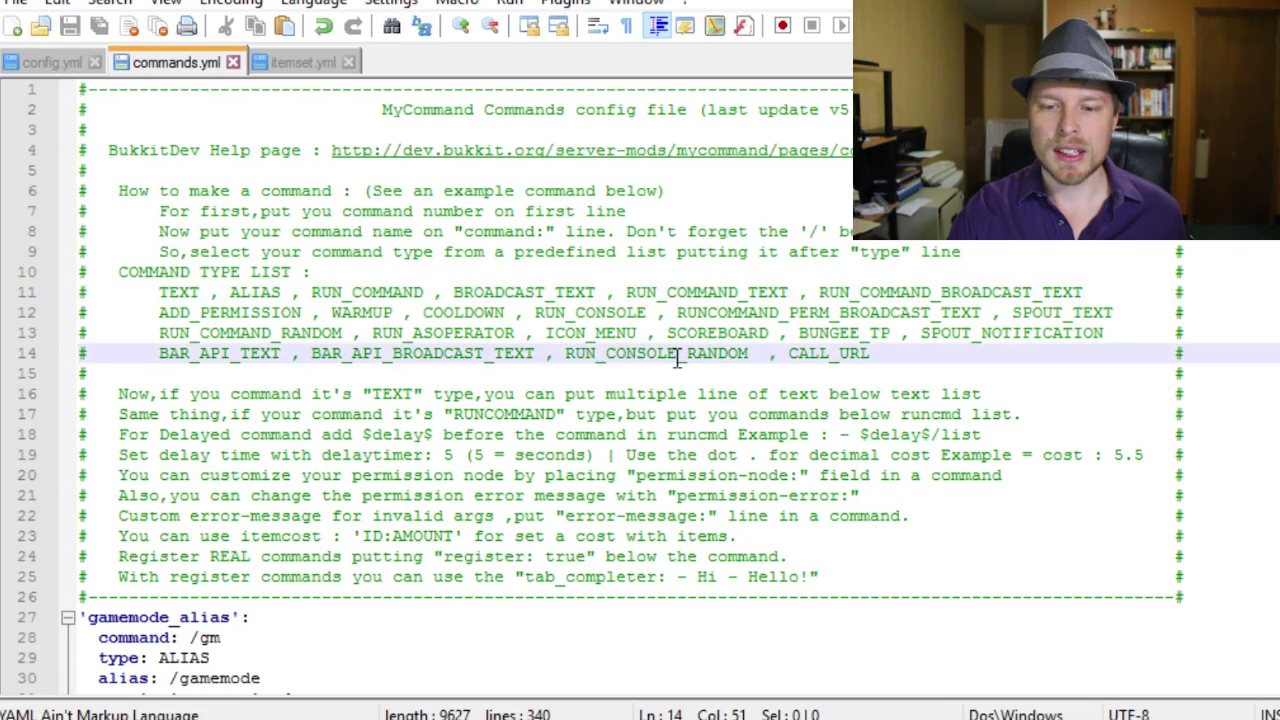
left_click(426, 313)
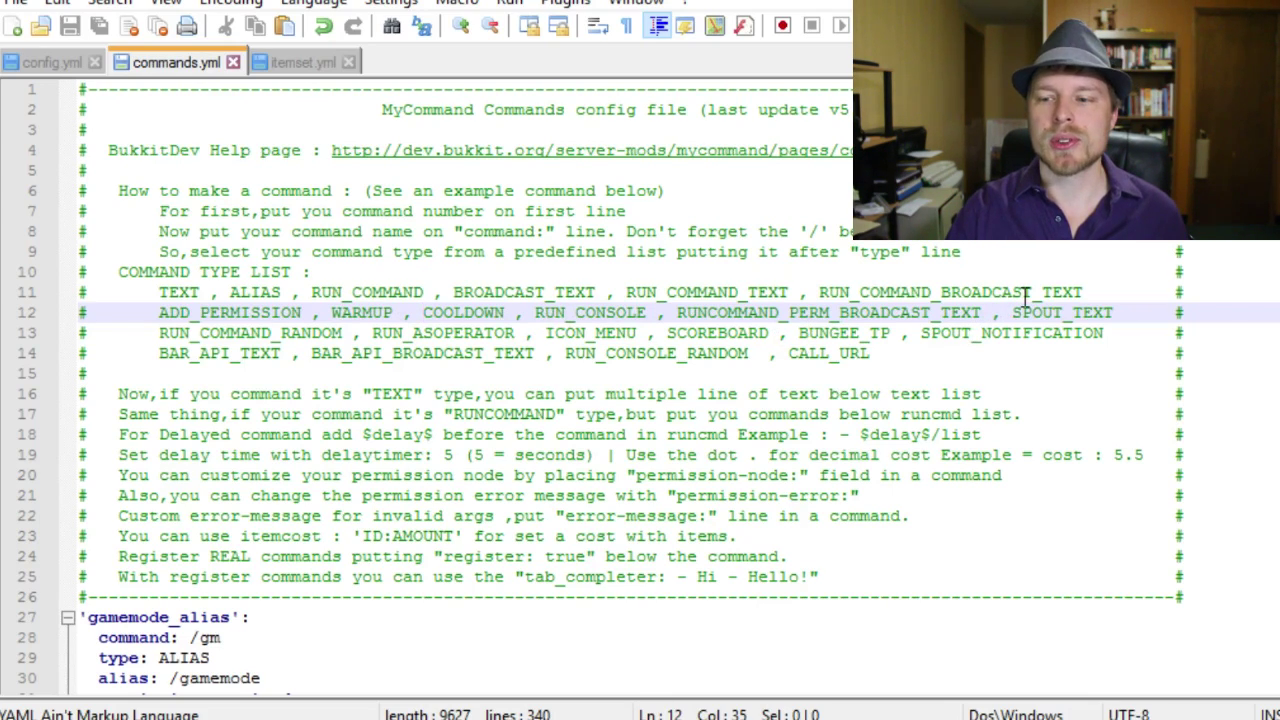
left_click(241, 332)
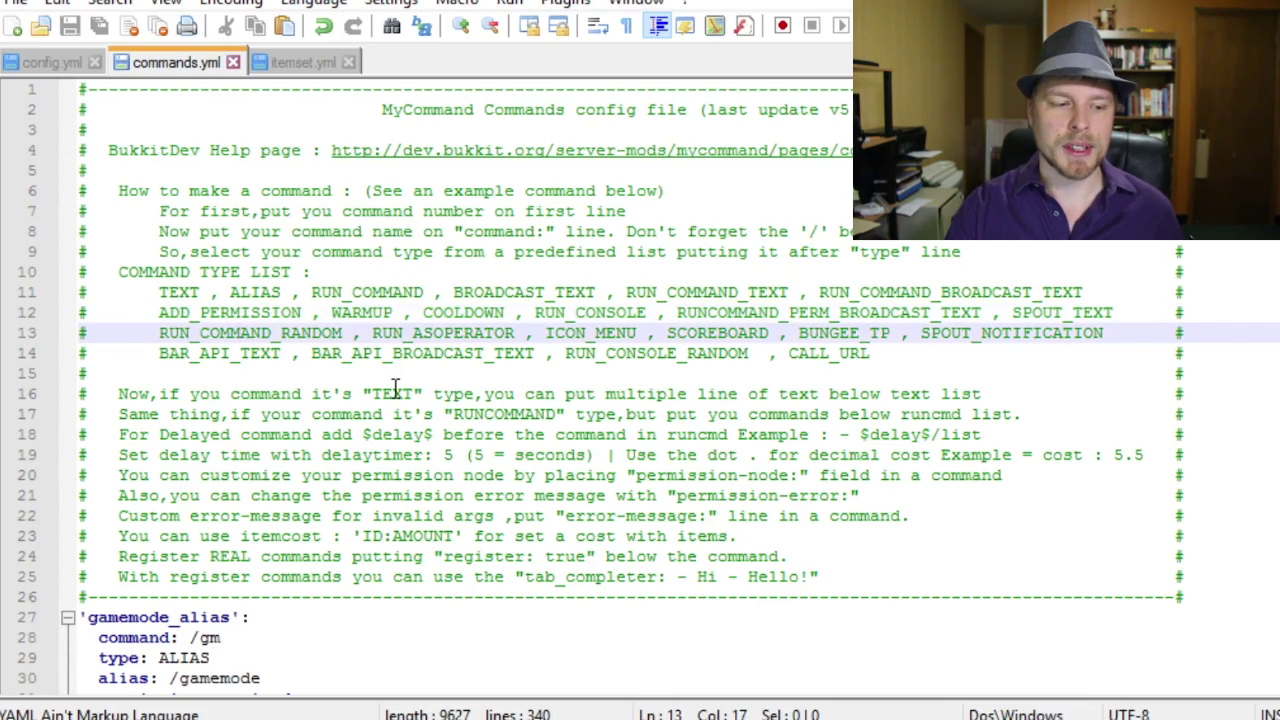
scroll(395, 387, "down", 4)
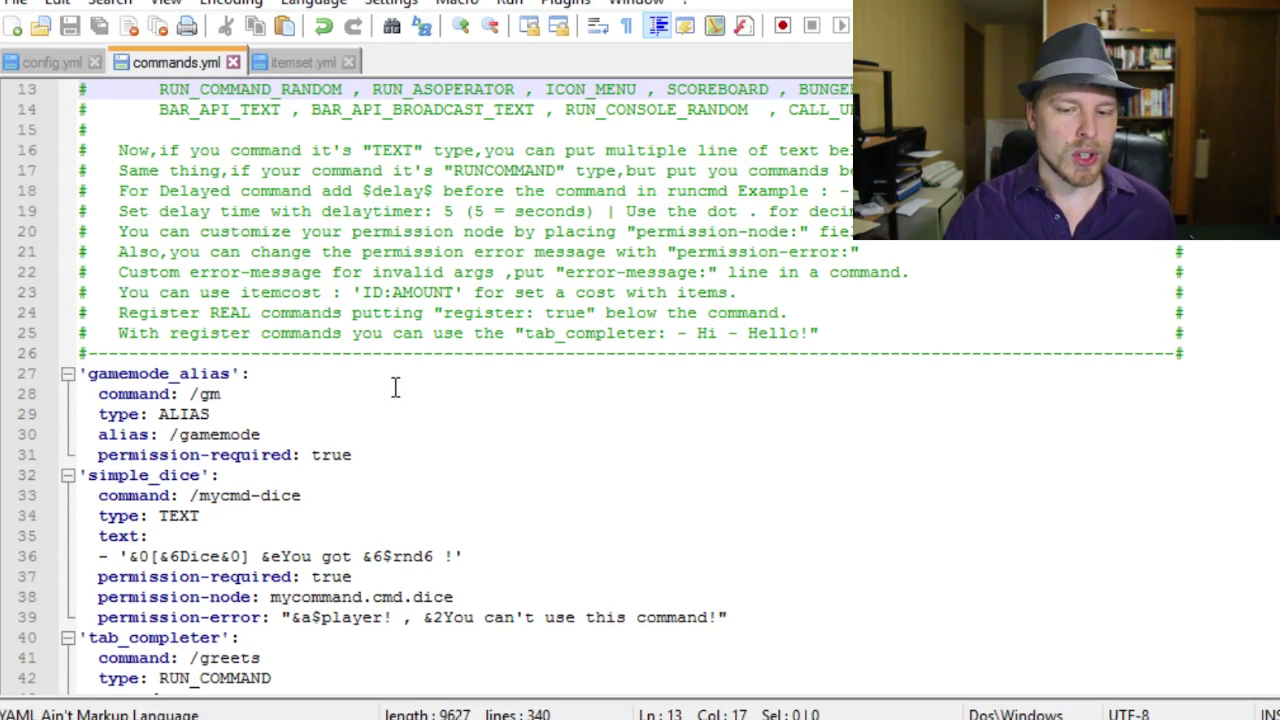
scroll(395, 387, "down", 1)
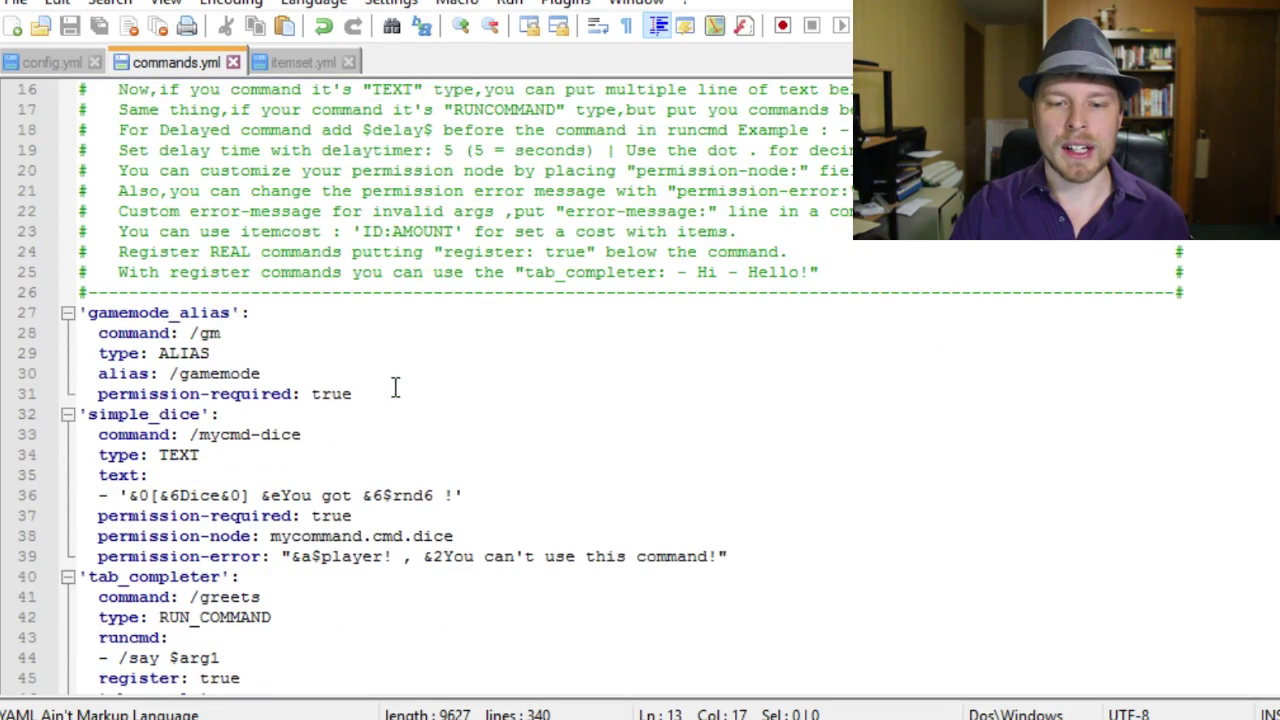
left_click(318, 378)
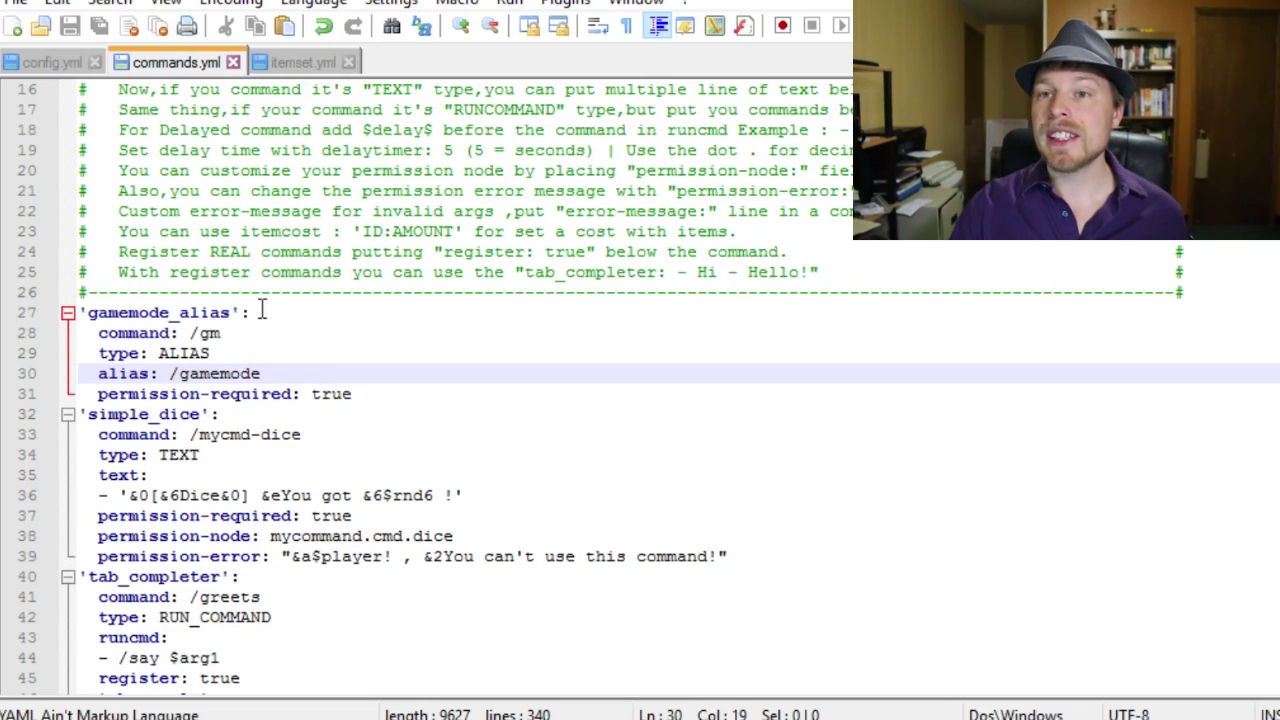
left_click_drag(260, 311, 46, 305)
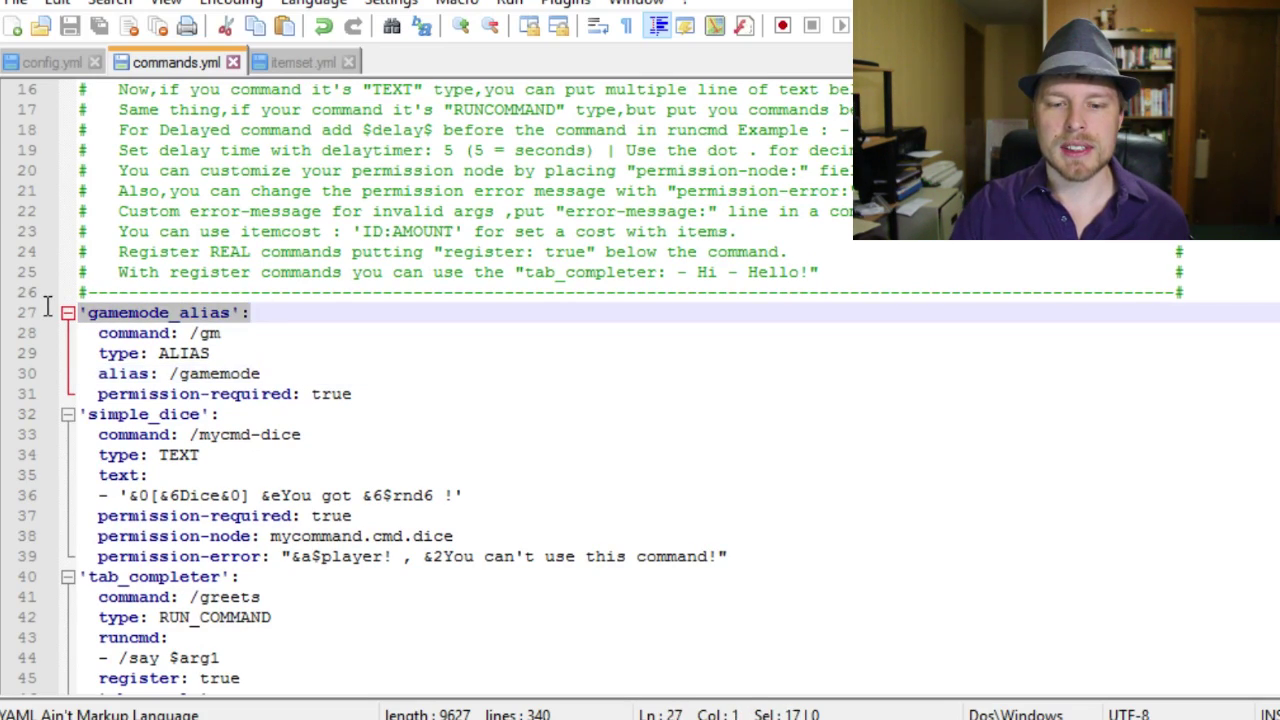
left_click_drag(262, 334, 98, 332)
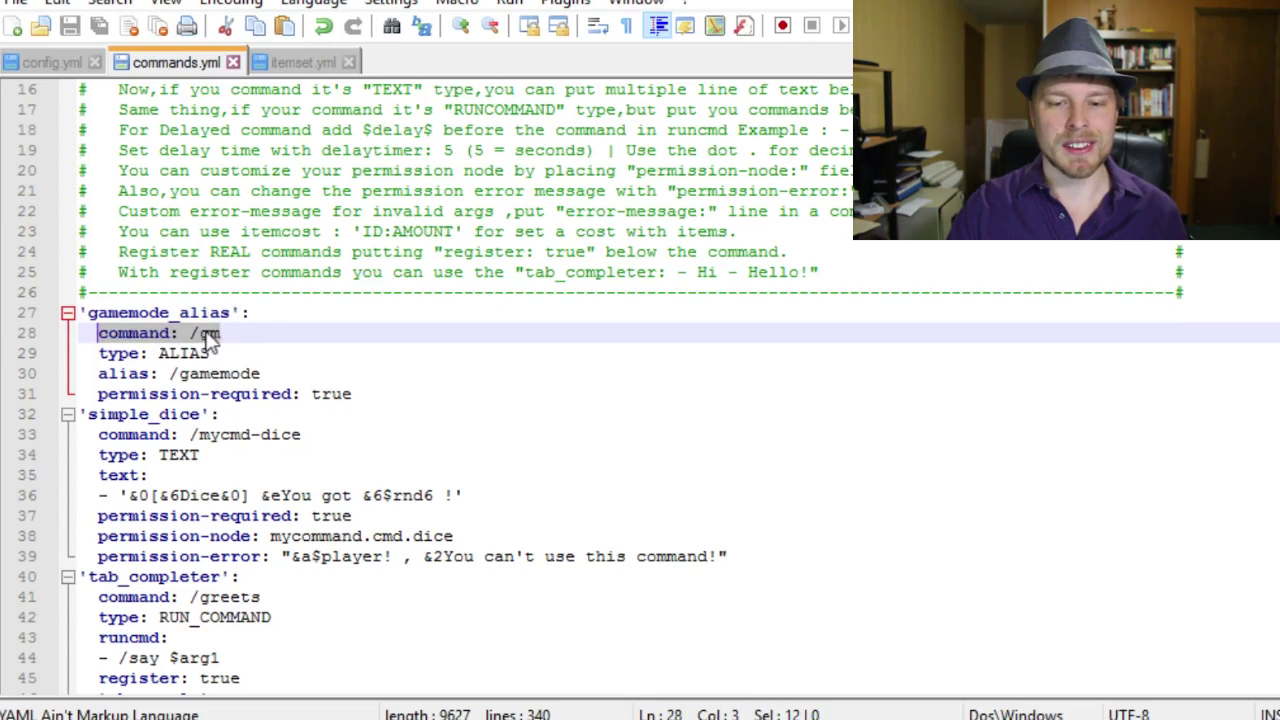
left_click(224, 333)
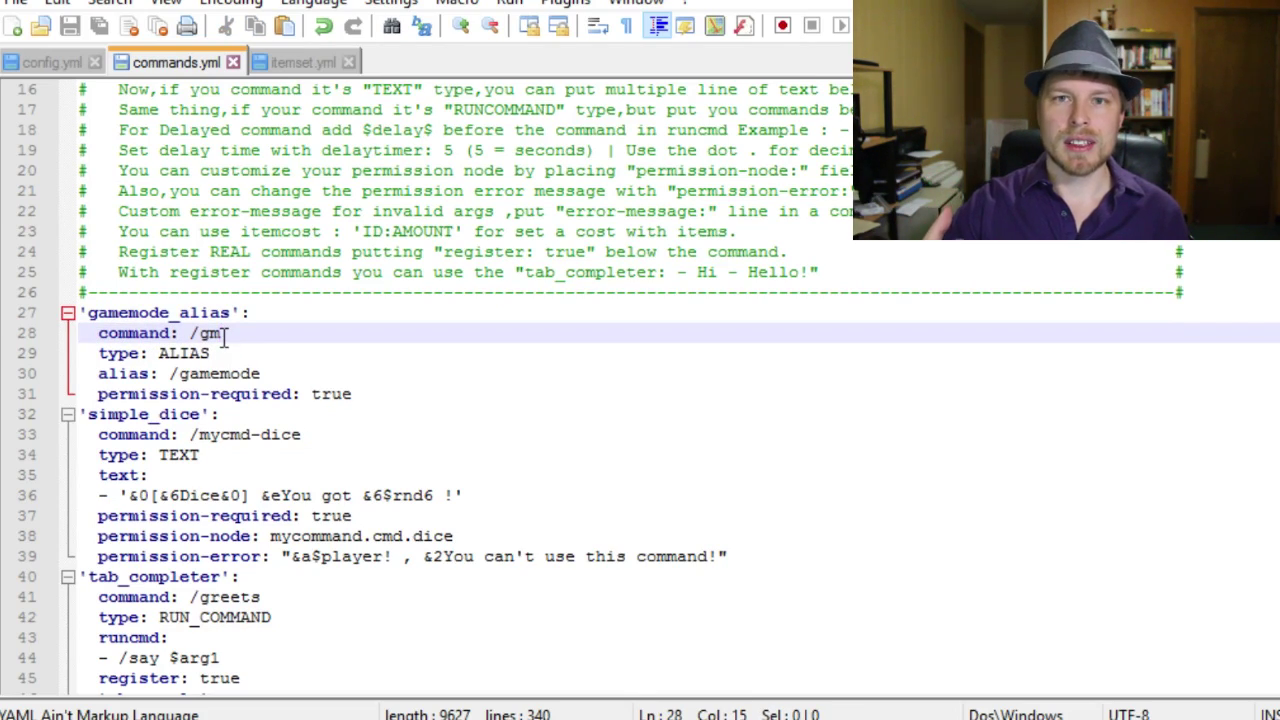
left_click(215, 353)
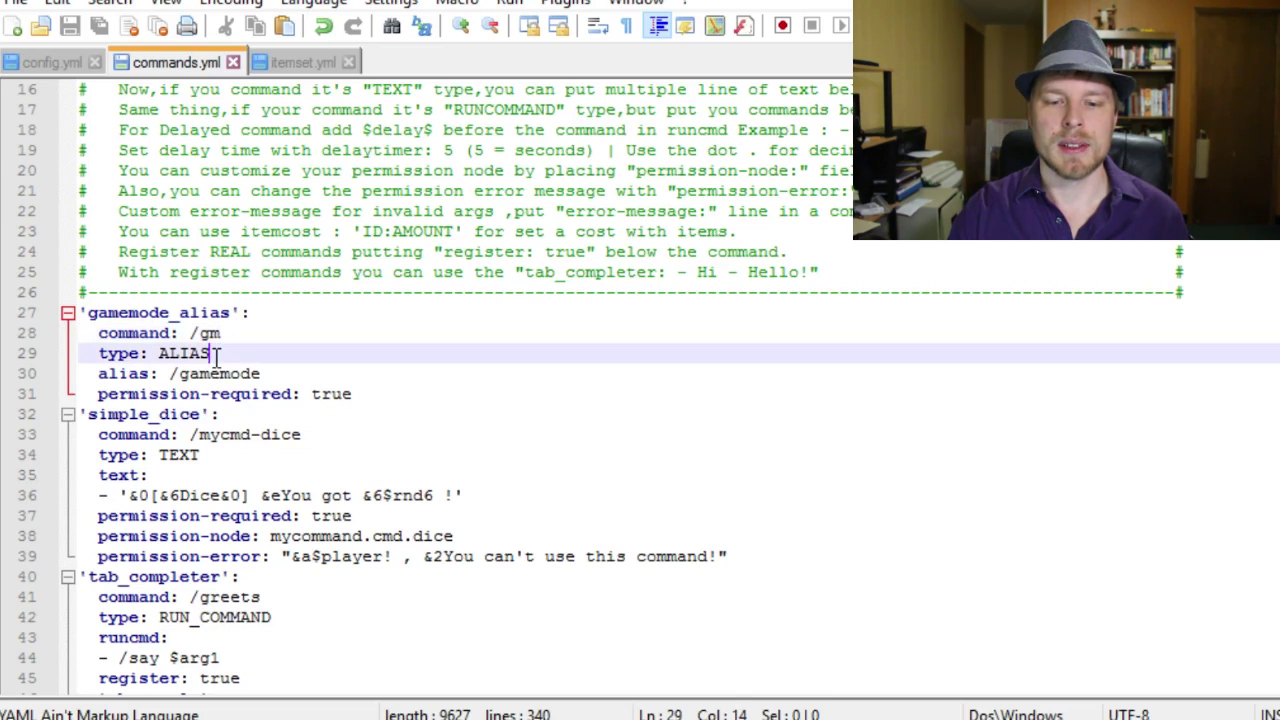
scroll(258, 354, "down", 1)
left_click(271, 313)
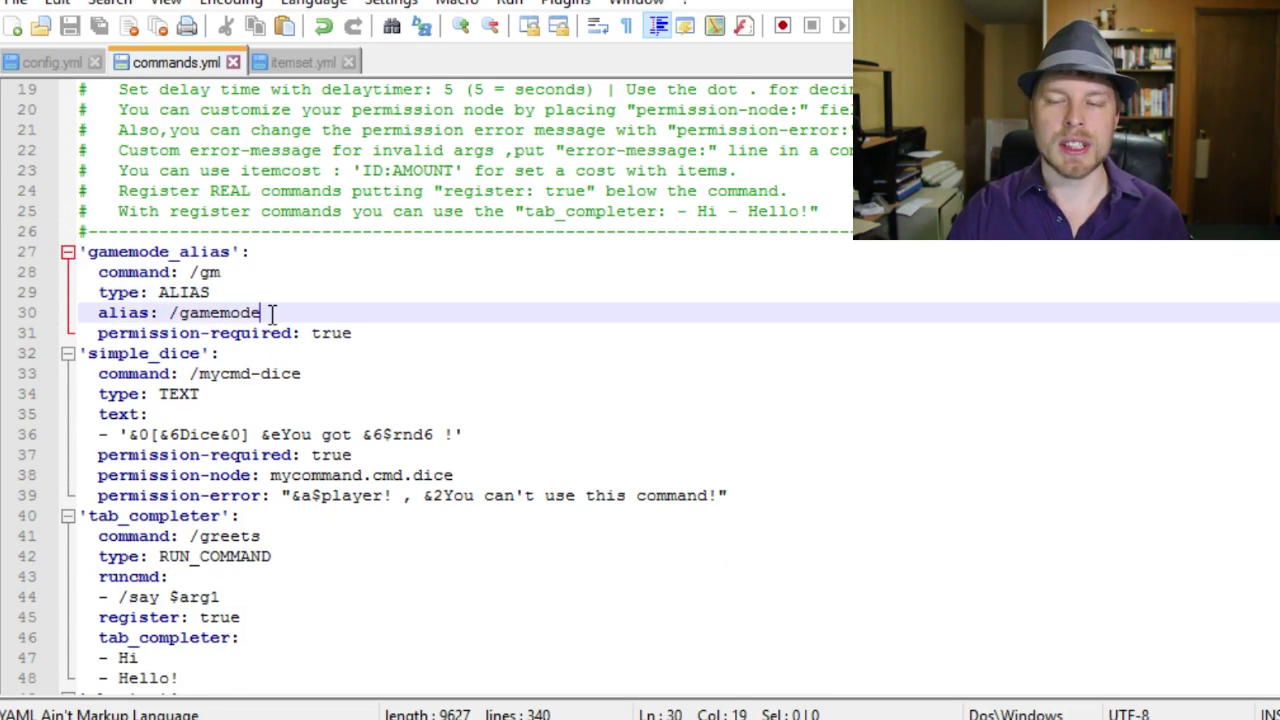
left_click(363, 337)
left_click_drag(363, 337, 97, 333)
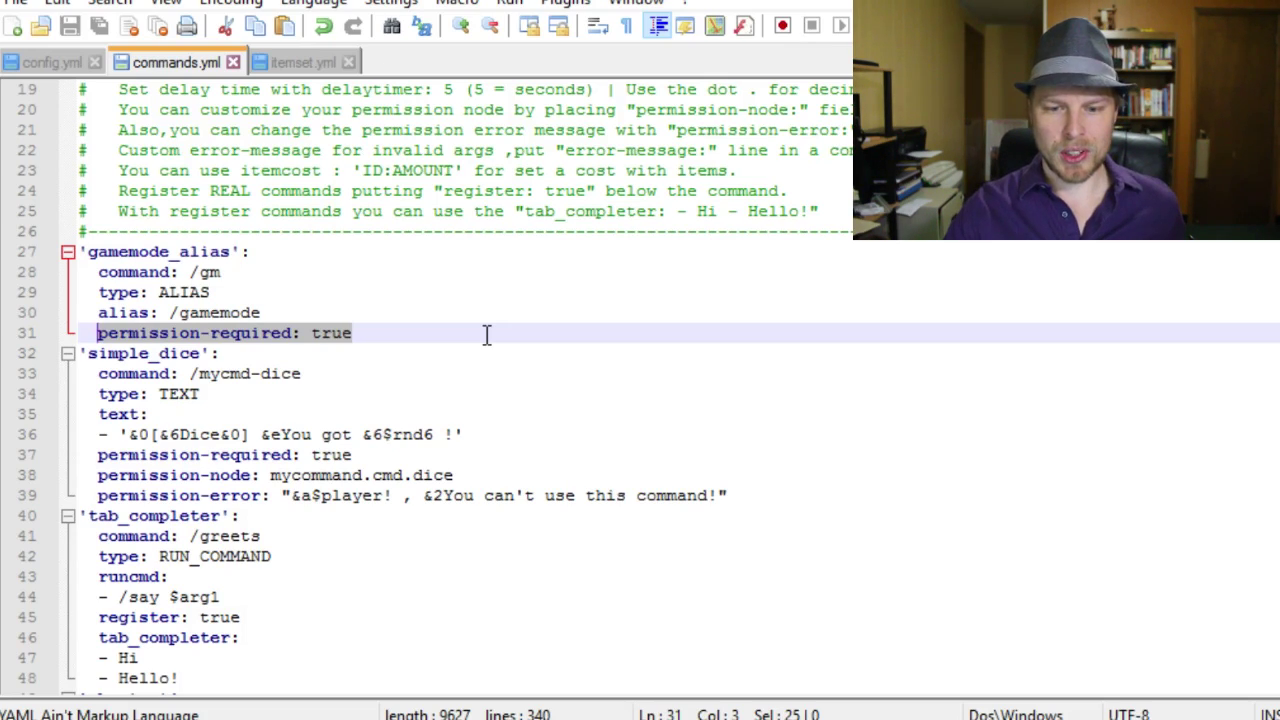
left_click(376, 469)
left_click(482, 460)
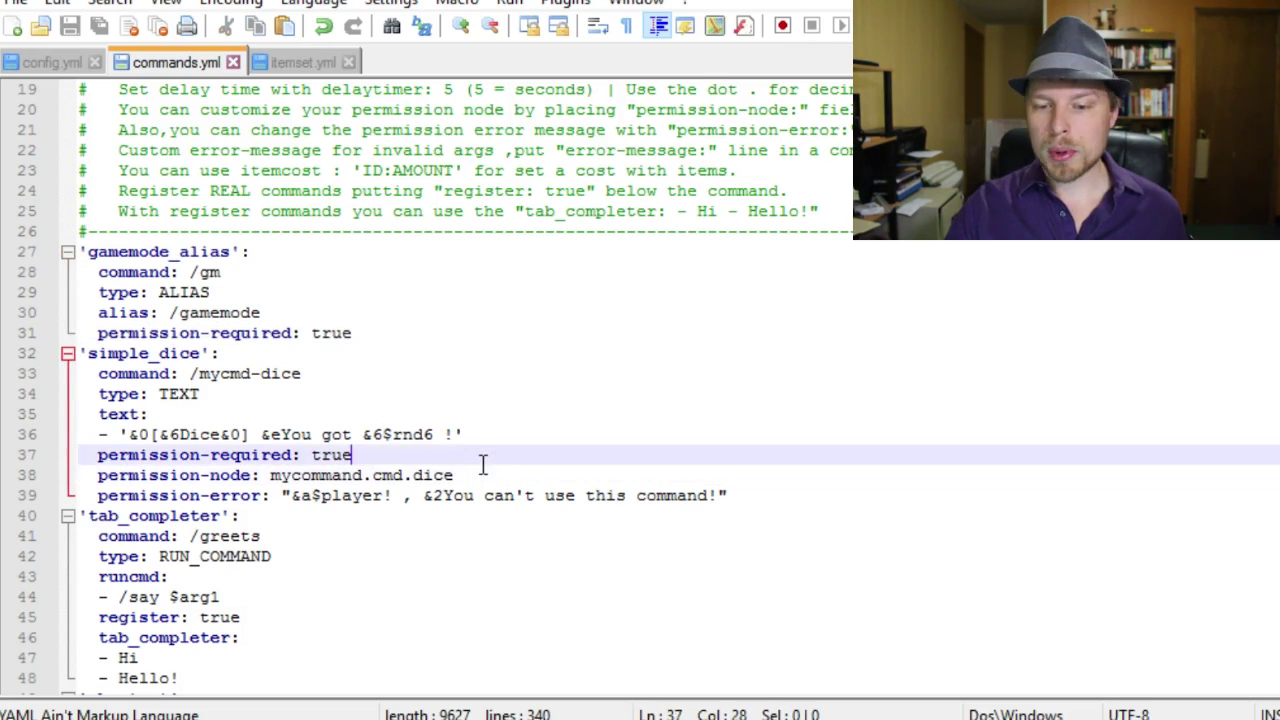
left_click(481, 471)
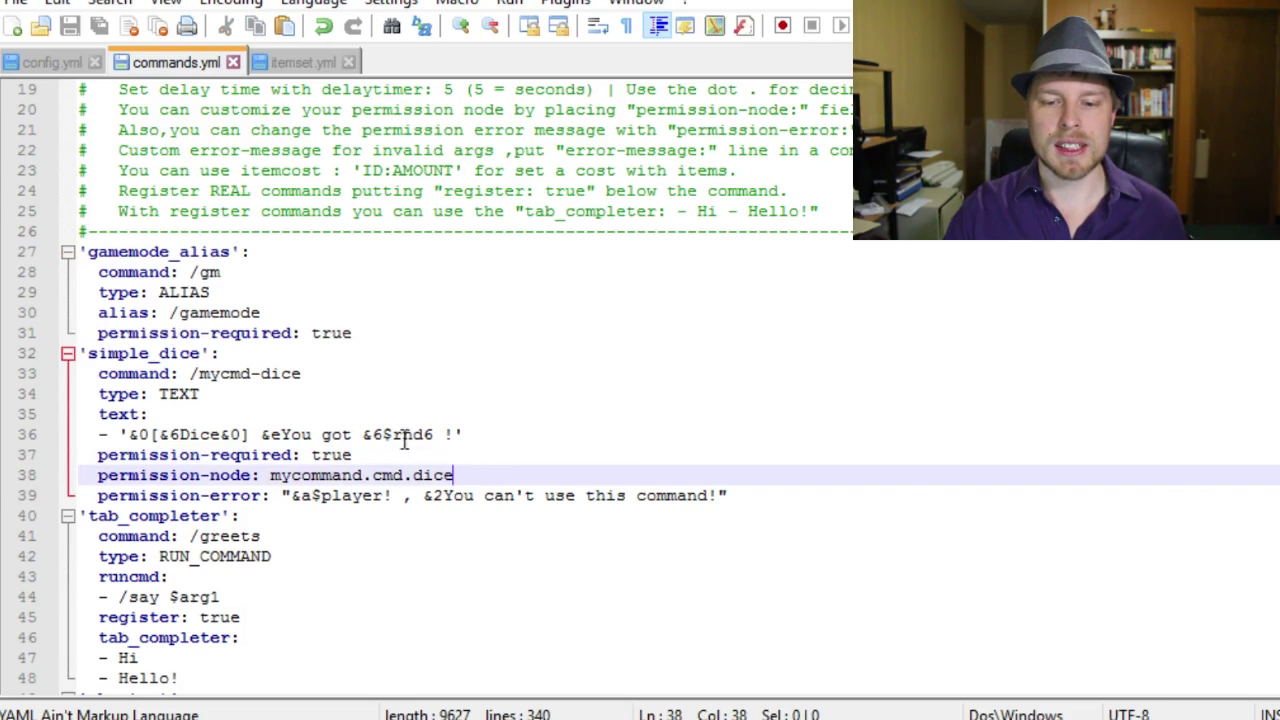
left_click_drag(376, 457, 105, 455)
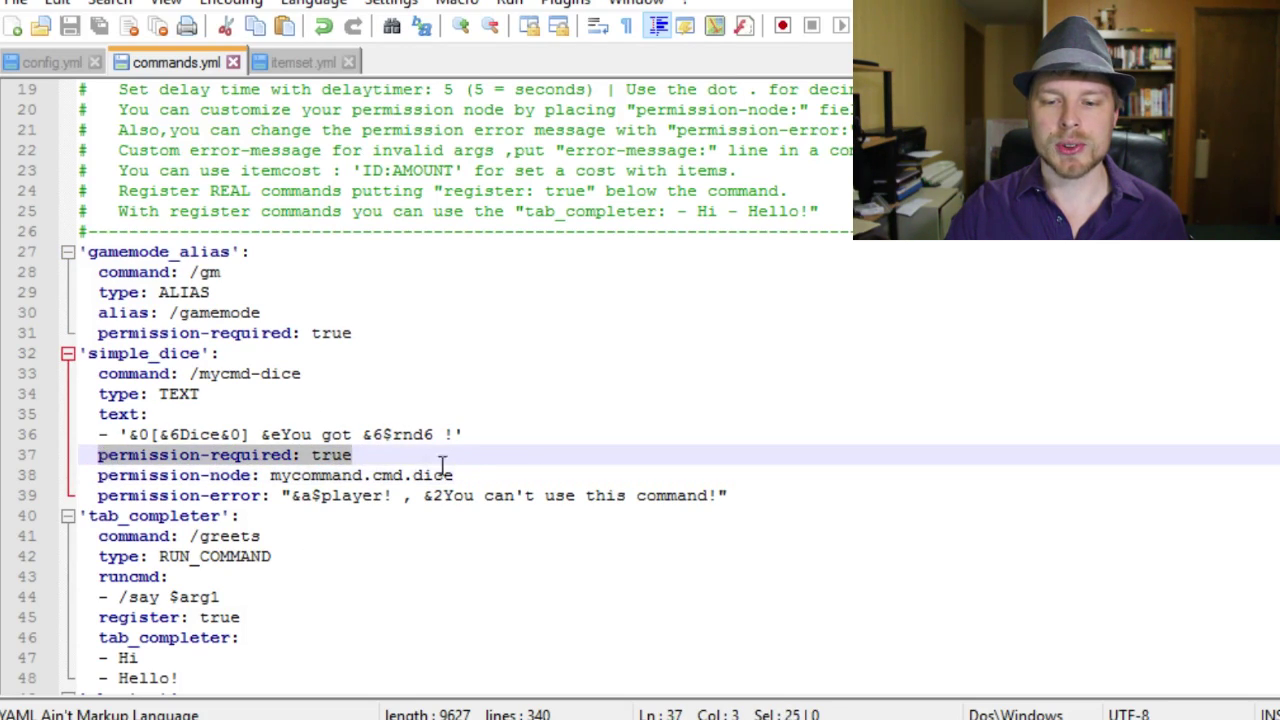
left_click(480, 476)
left_click_drag(479, 476, 97, 476)
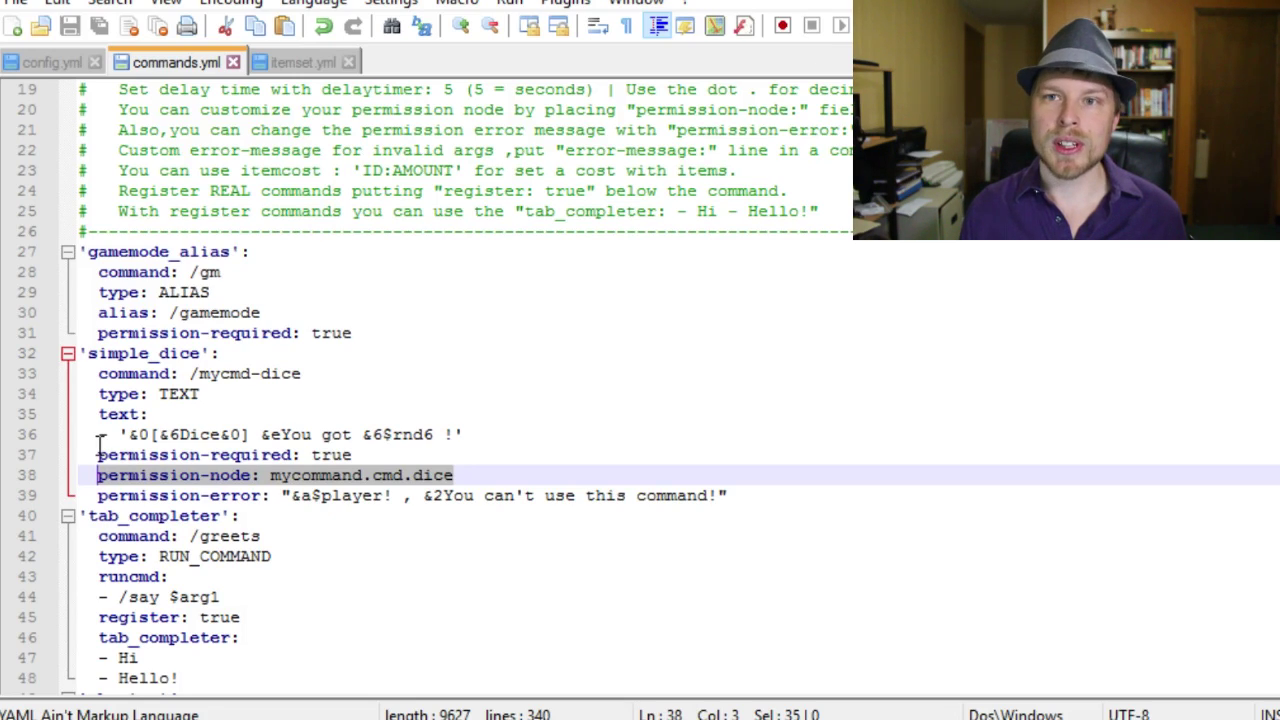
left_click_drag(771, 491, 84, 497)
scroll(152, 450, "down", 2)
left_click(268, 458)
scroll(350, 458, "down", 1)
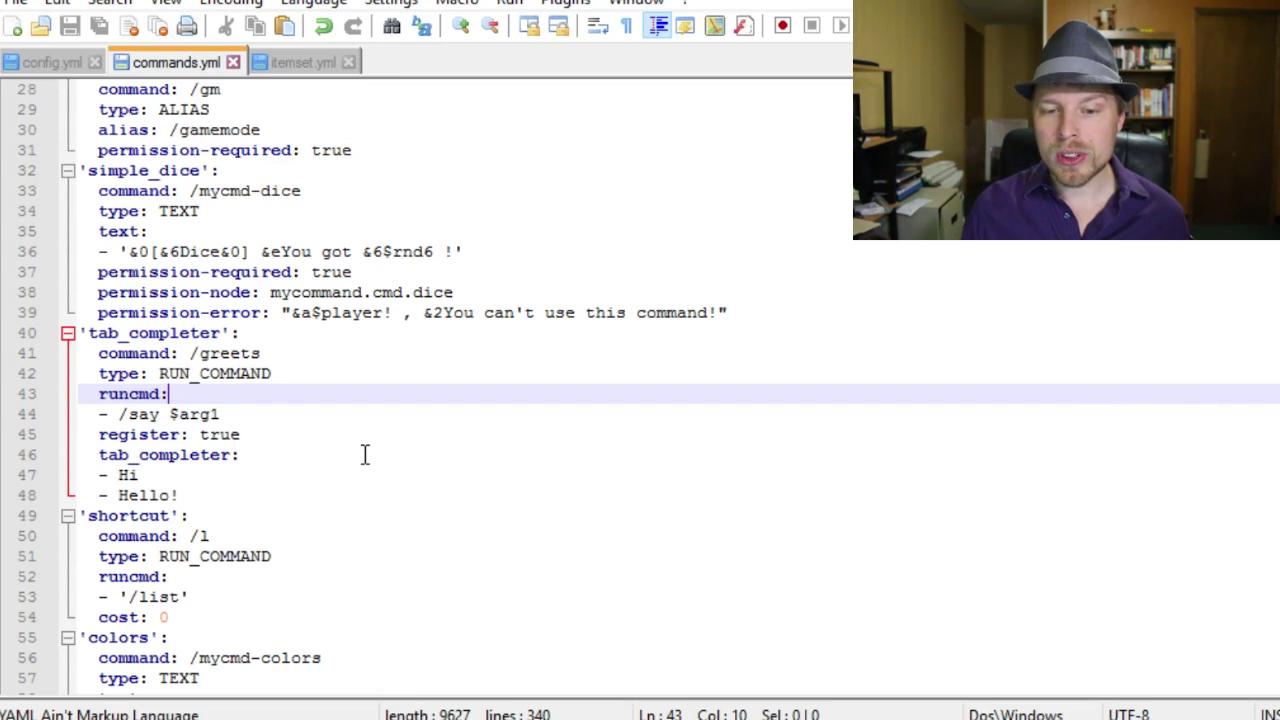
left_click(271, 434)
left_click_drag(246, 434, 98, 440)
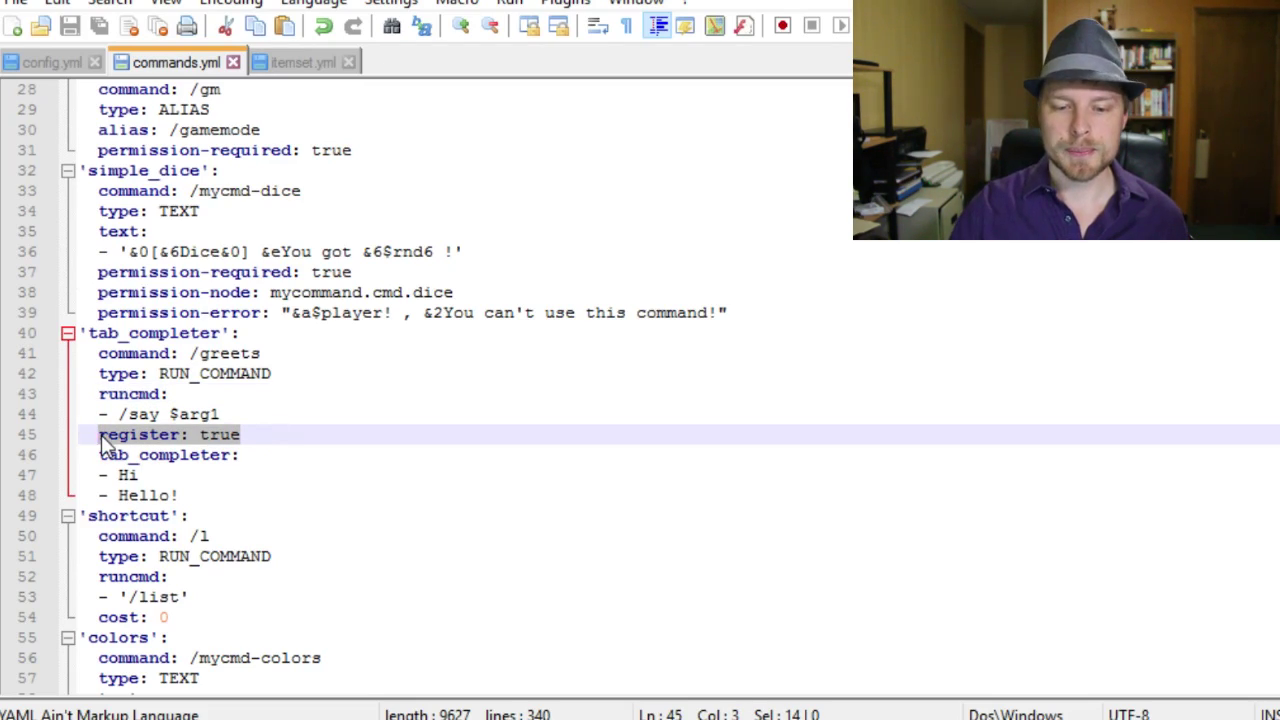
scroll(408, 486, "down", 2)
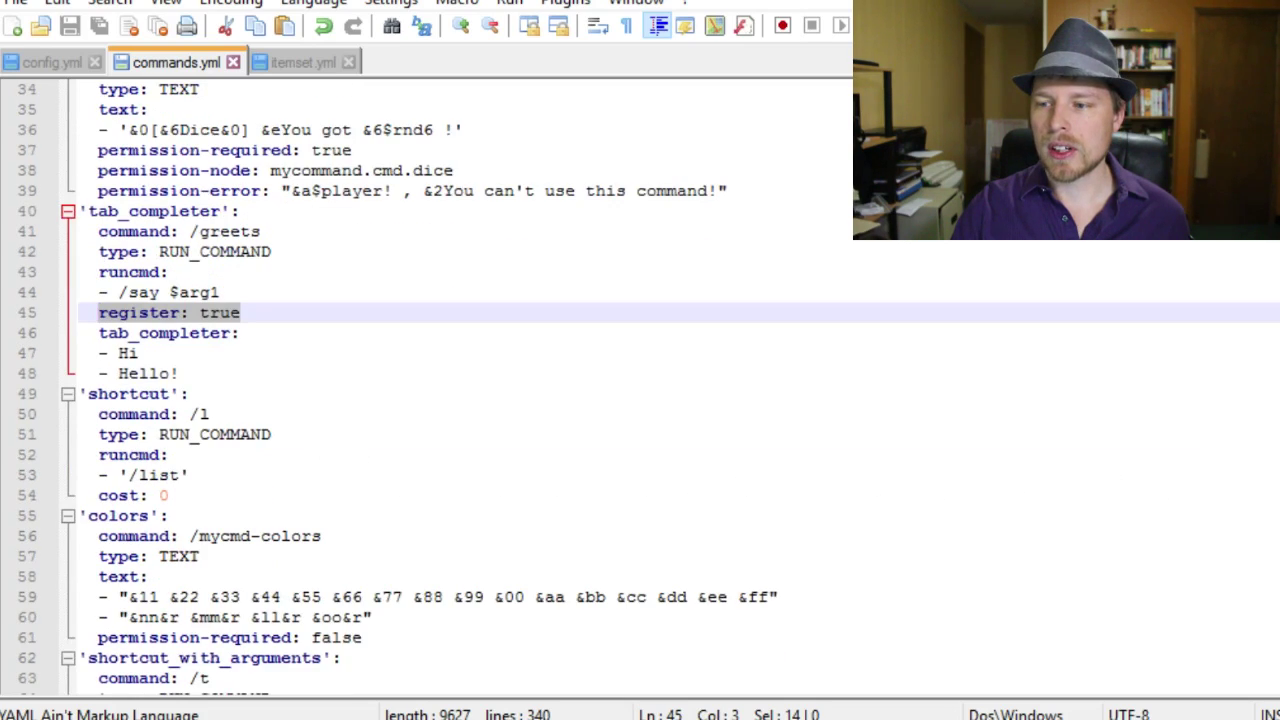
scroll(260, 660, "down", 20)
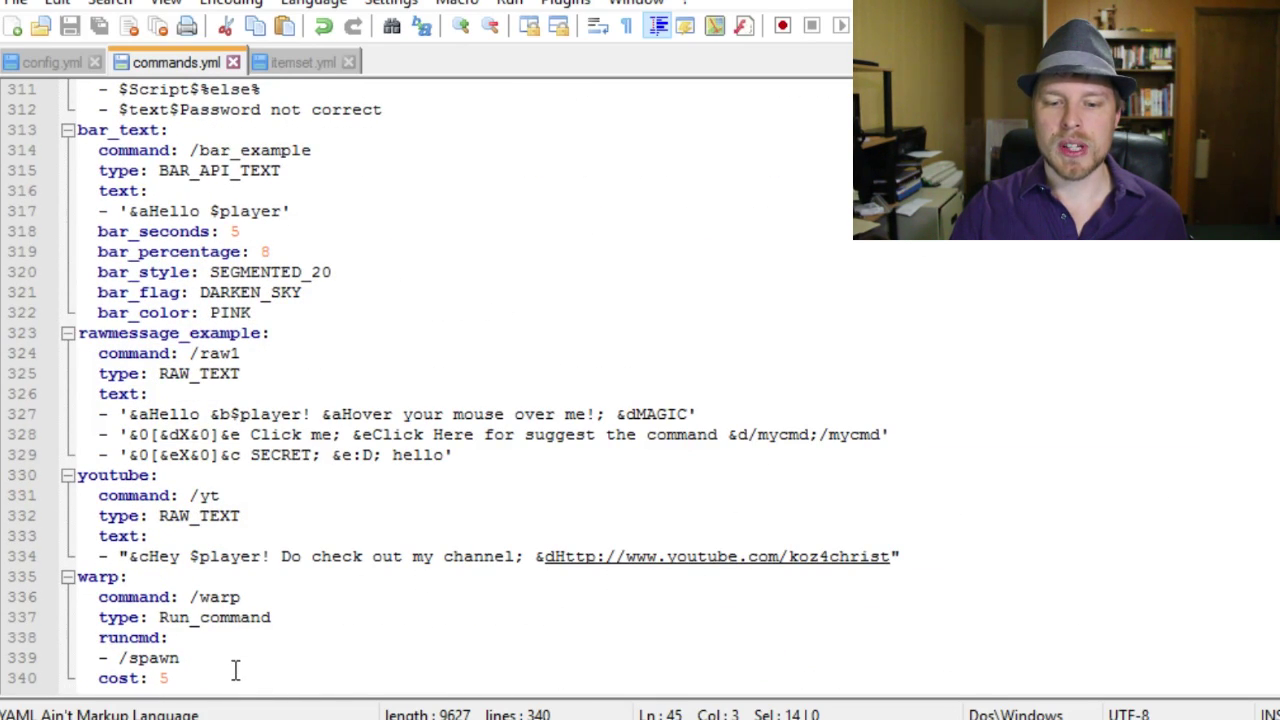
left_click(262, 517)
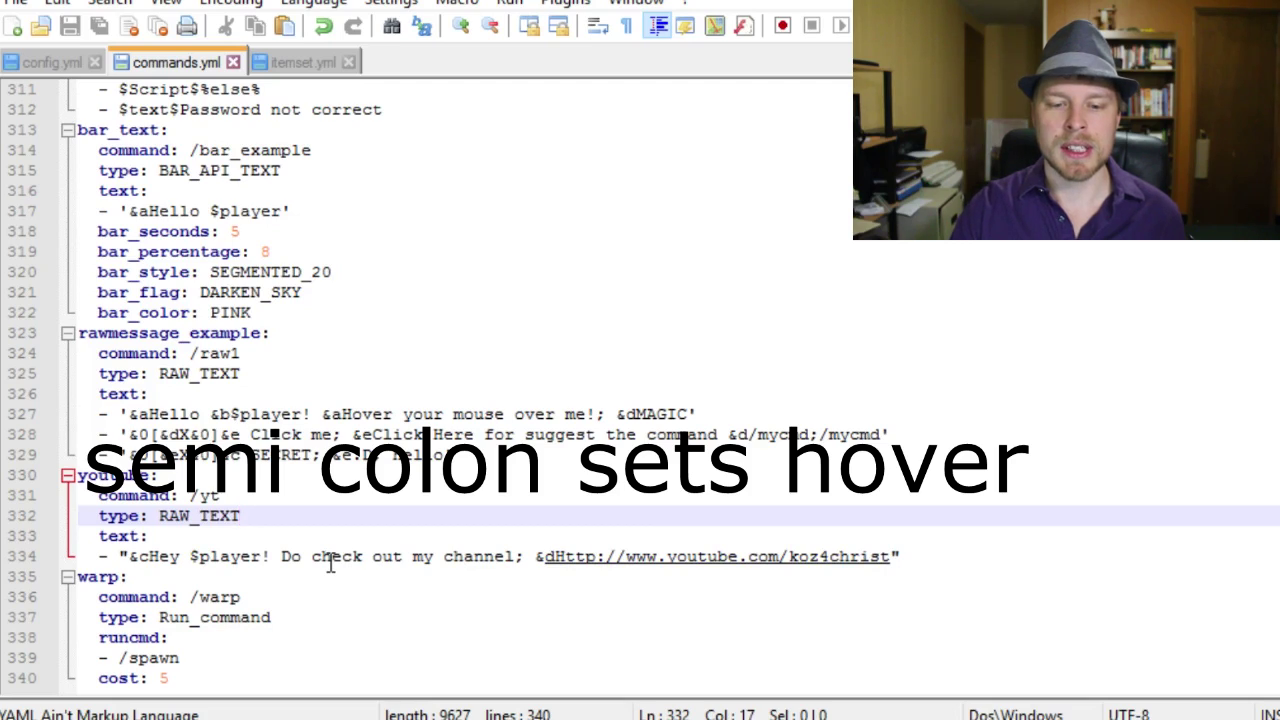
left_click(128, 577)
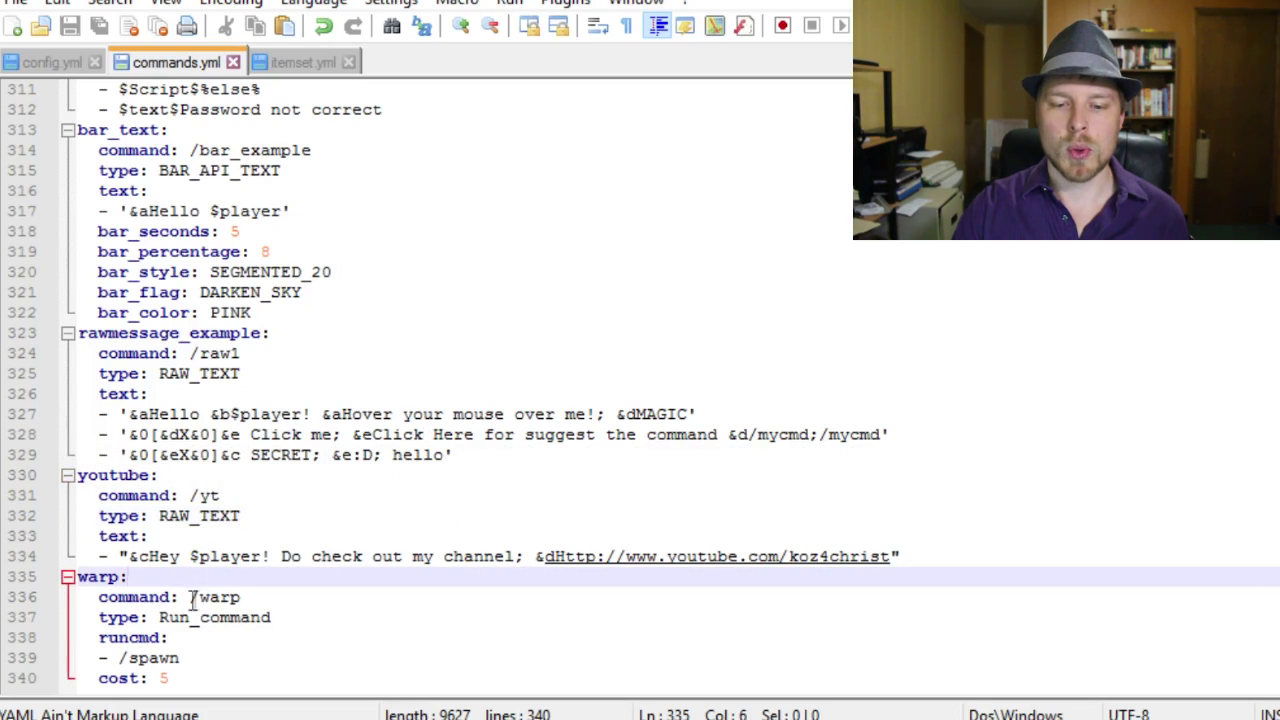
left_click_drag(182, 658, 119, 660)
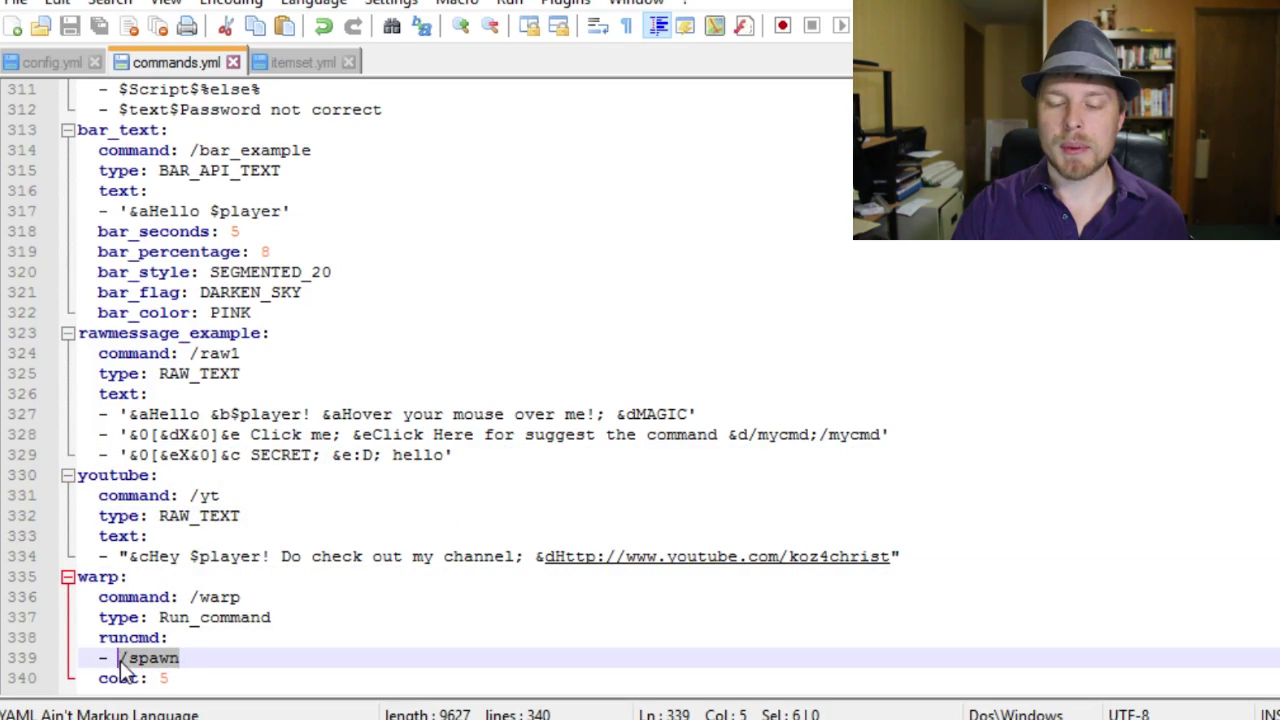
left_click_drag(191, 678, 99, 680)
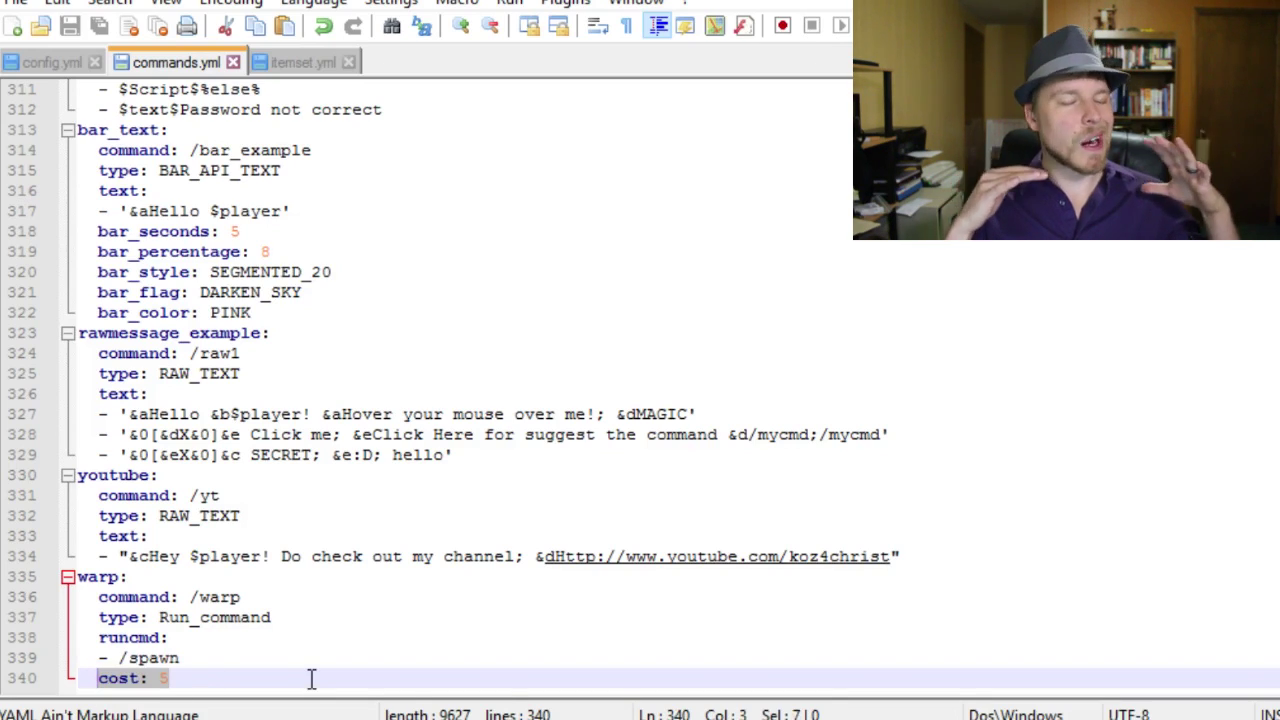
scroll(589, 584, "up", 4)
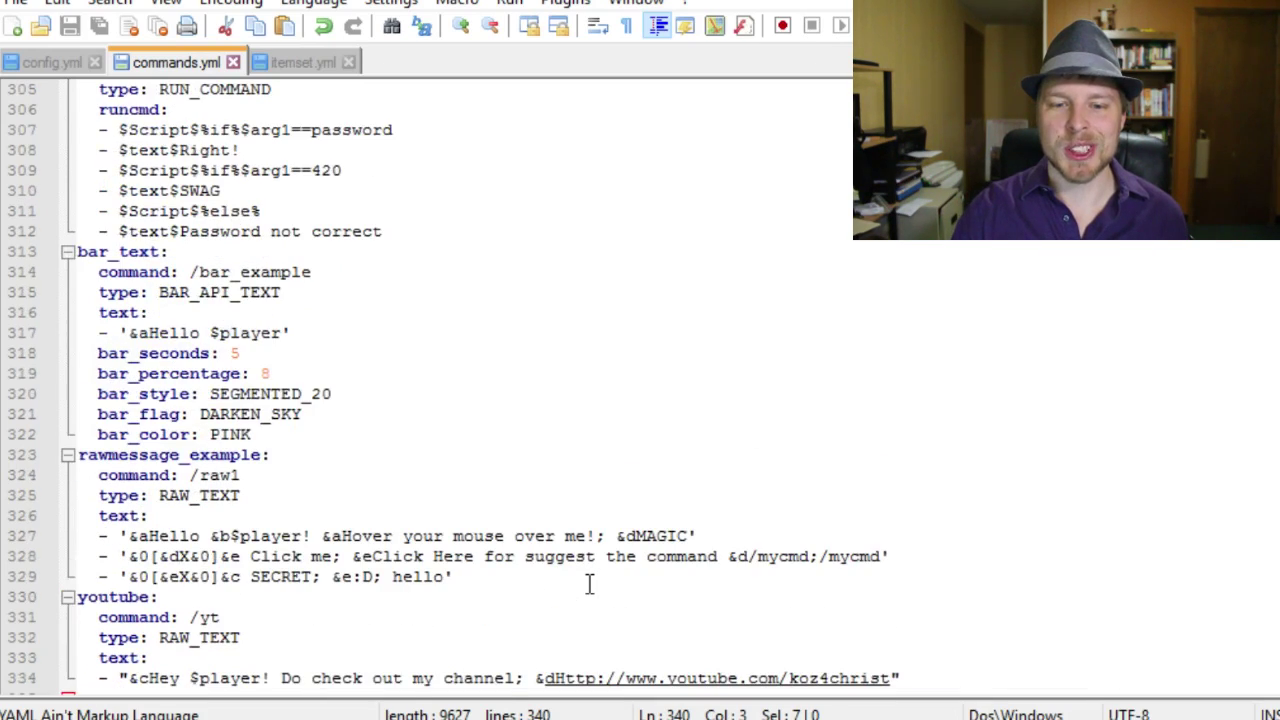
scroll(486, 431, "up", 20)
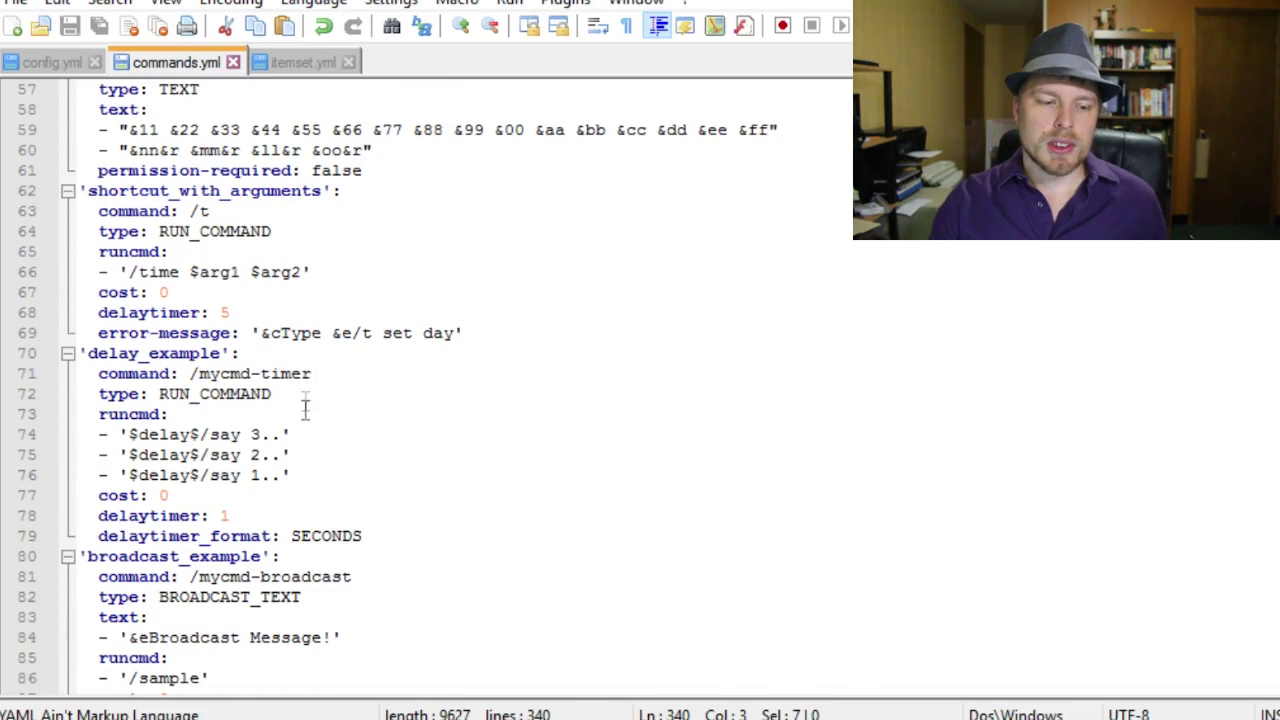
left_click_drag(200, 434, 129, 434)
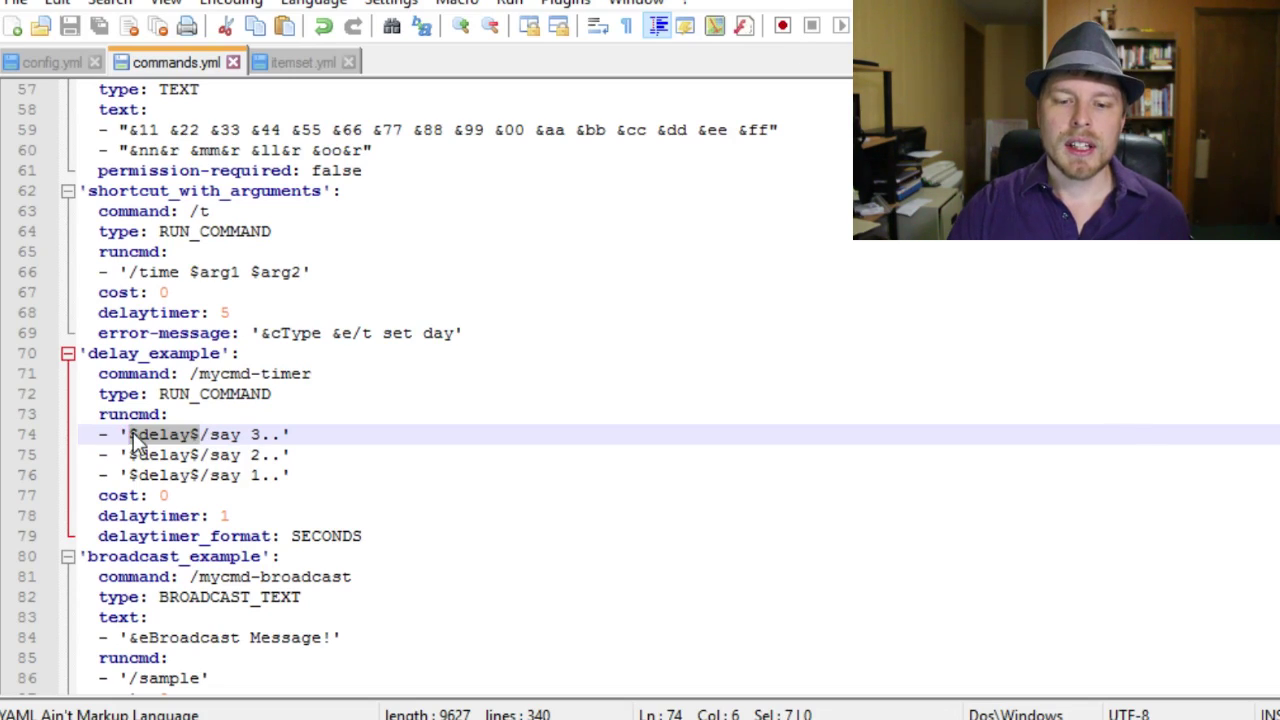
left_click_drag(248, 516, 95, 520)
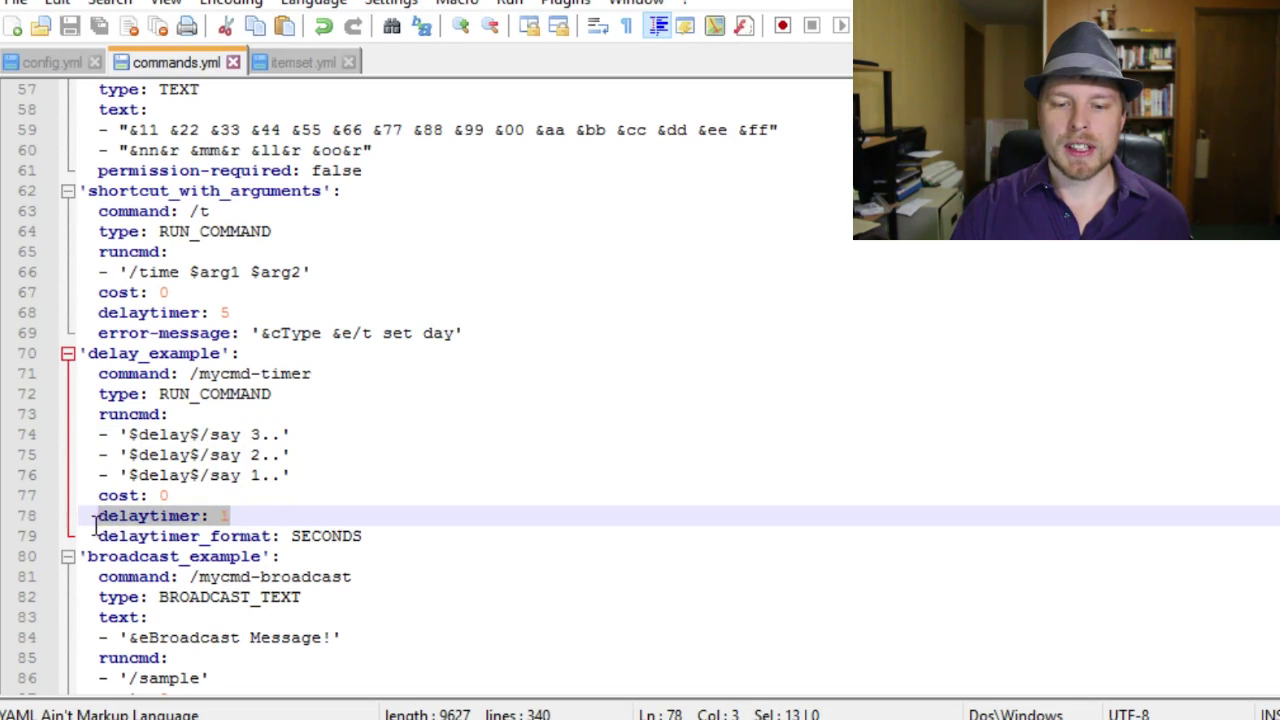
left_click(237, 514)
double_click(232, 514)
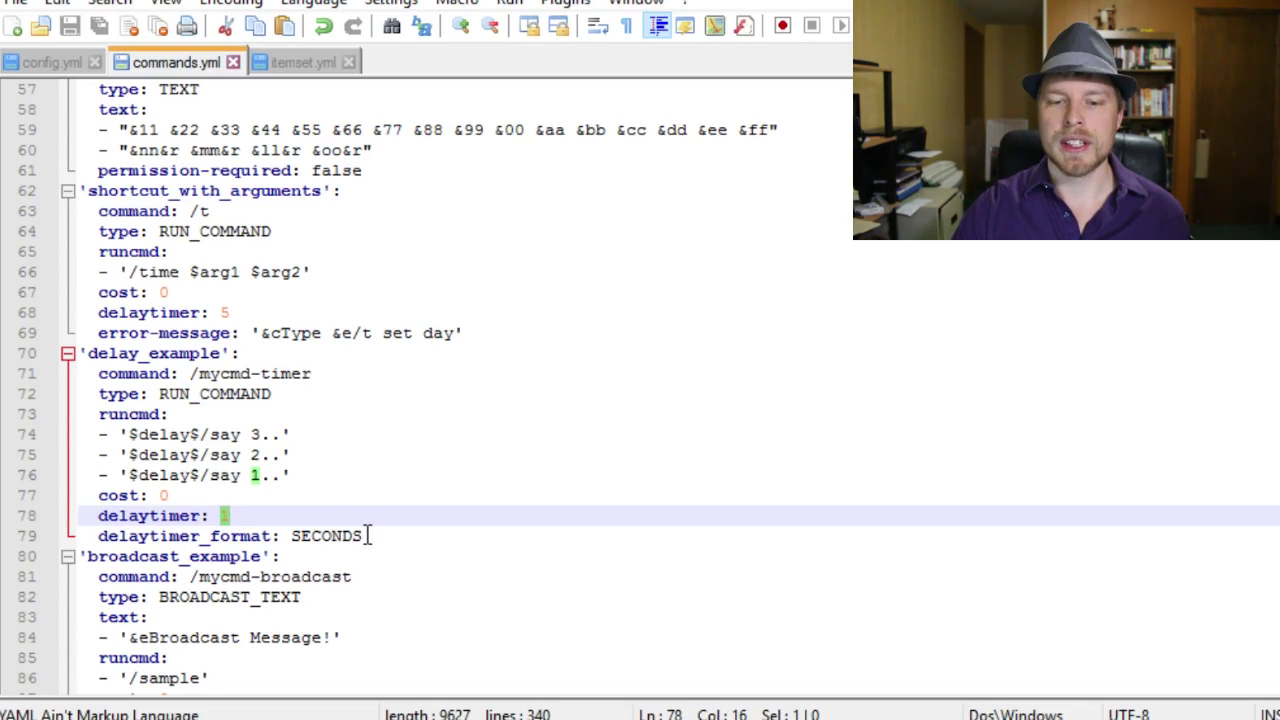
left_click(357, 455)
scroll(575, 493, "down", 1)
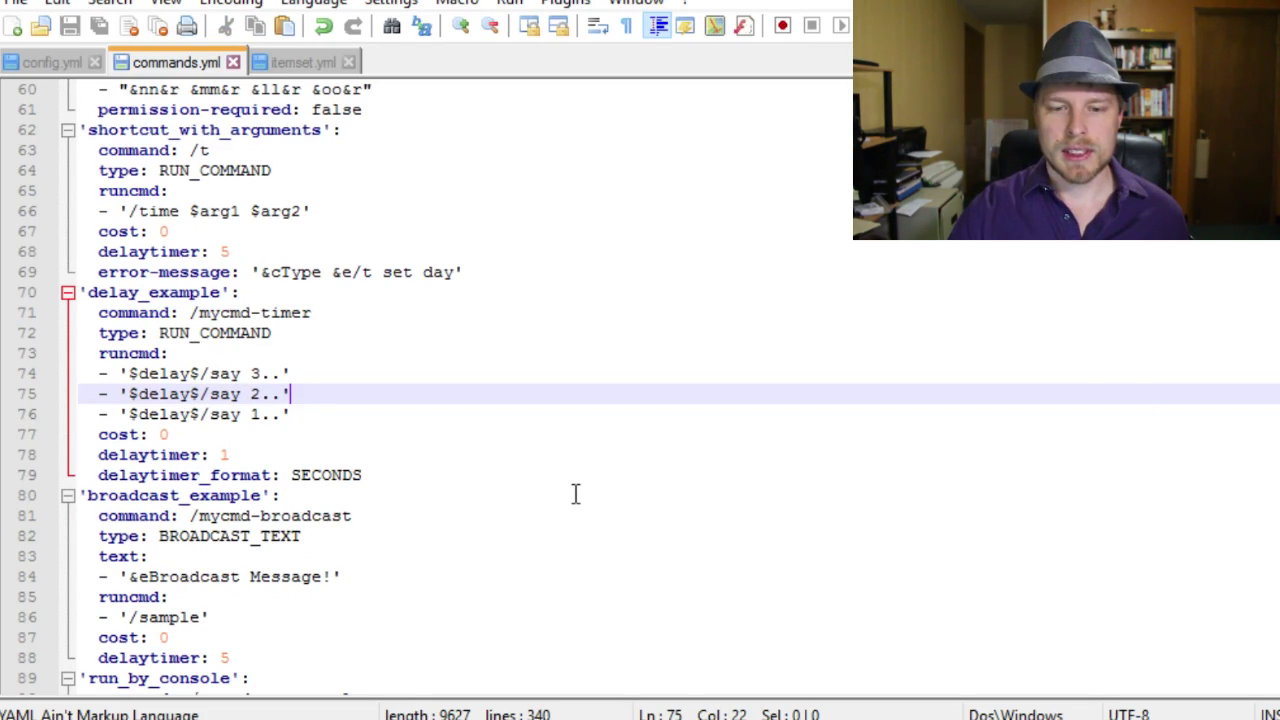
scroll(575, 493, "down", 5)
scroll(575, 493, "up", 7)
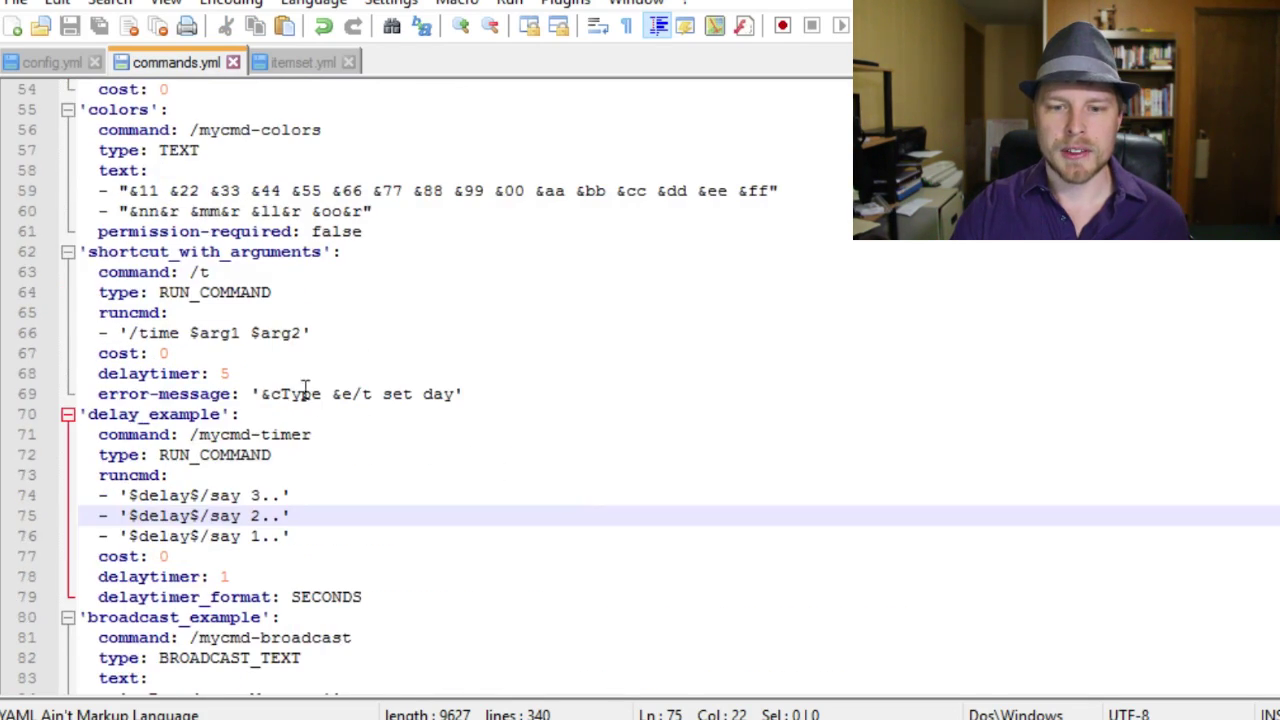
left_click_drag(243, 337, 193, 337)
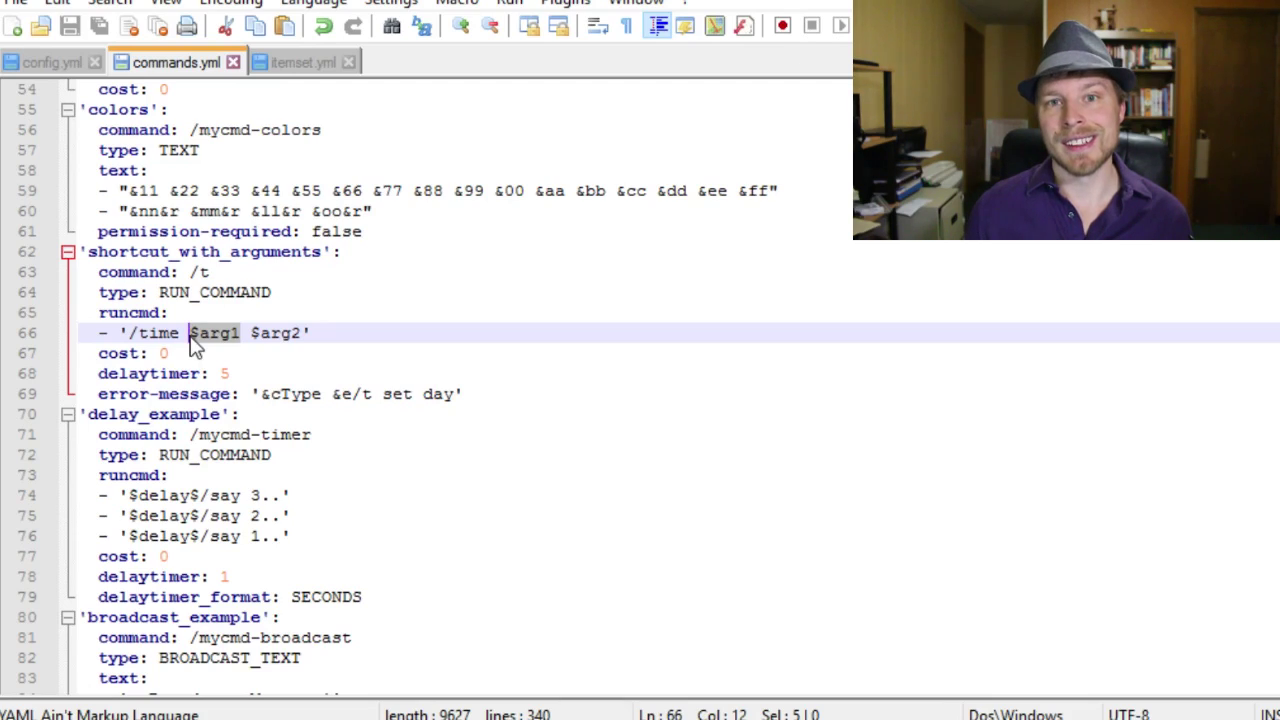
left_click(340, 333)
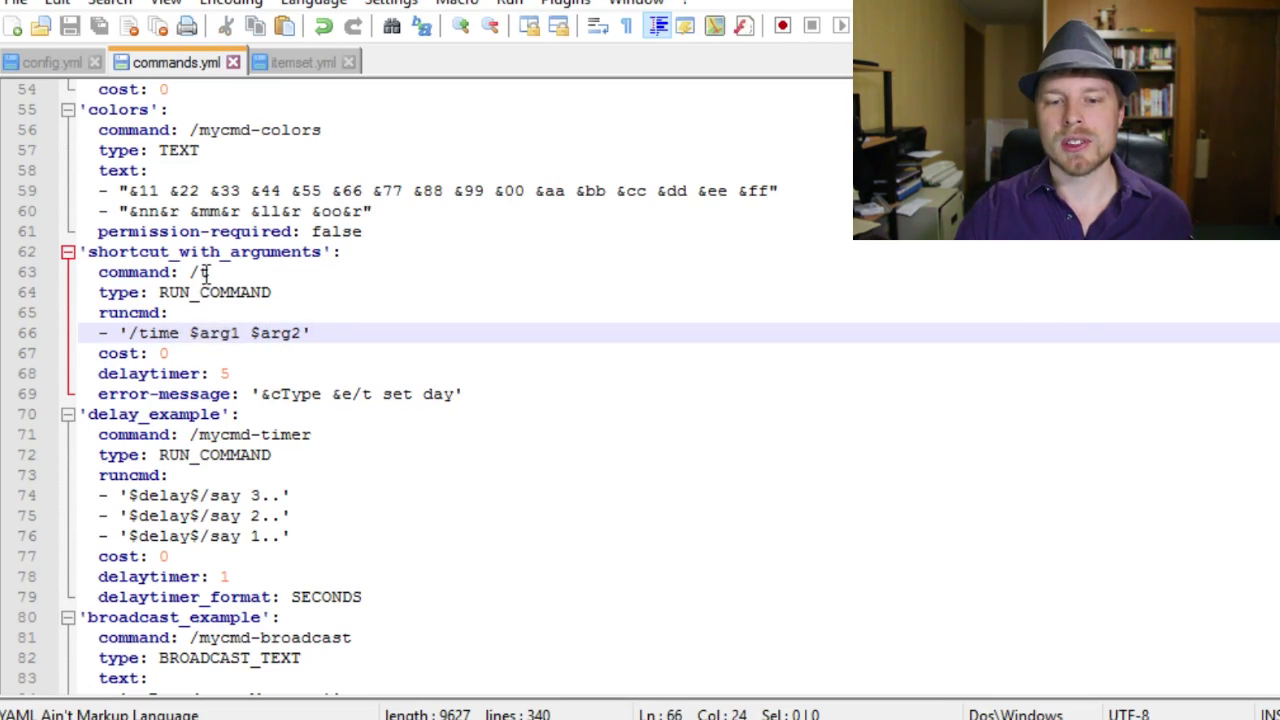
left_click_drag(191, 334, 311, 333)
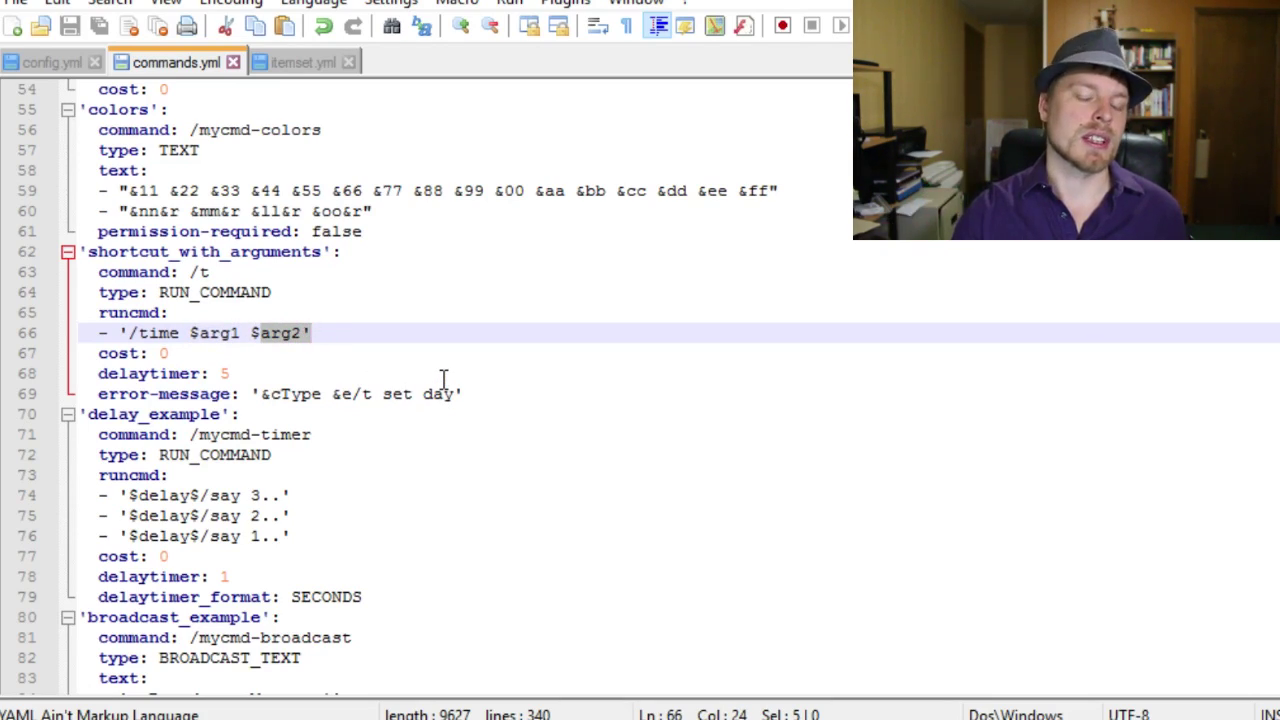
scroll(443, 380, "down", 12)
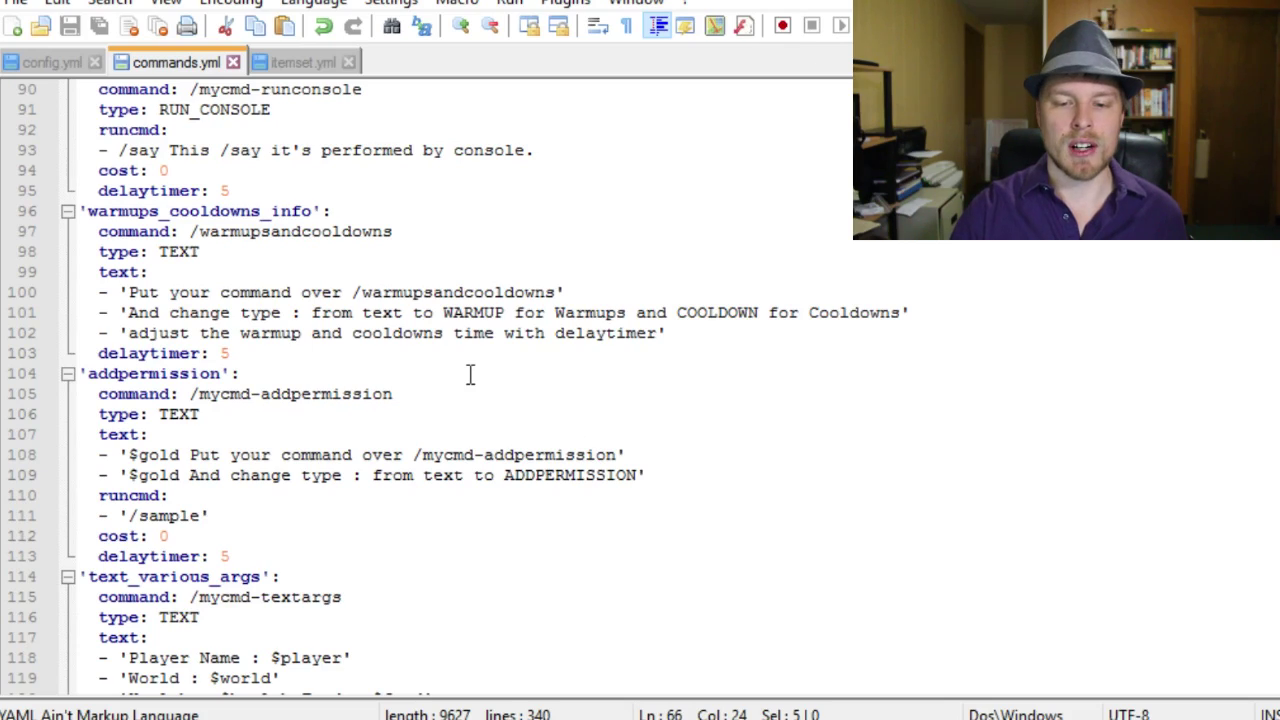
Step: Highlight the $gold placeholder on line 108 of commands.yml
scroll(508, 348, "down", 2)
left_click(181, 333)
left_click_drag(181, 333, 129, 333)
scroll(435, 387, "down", 3)
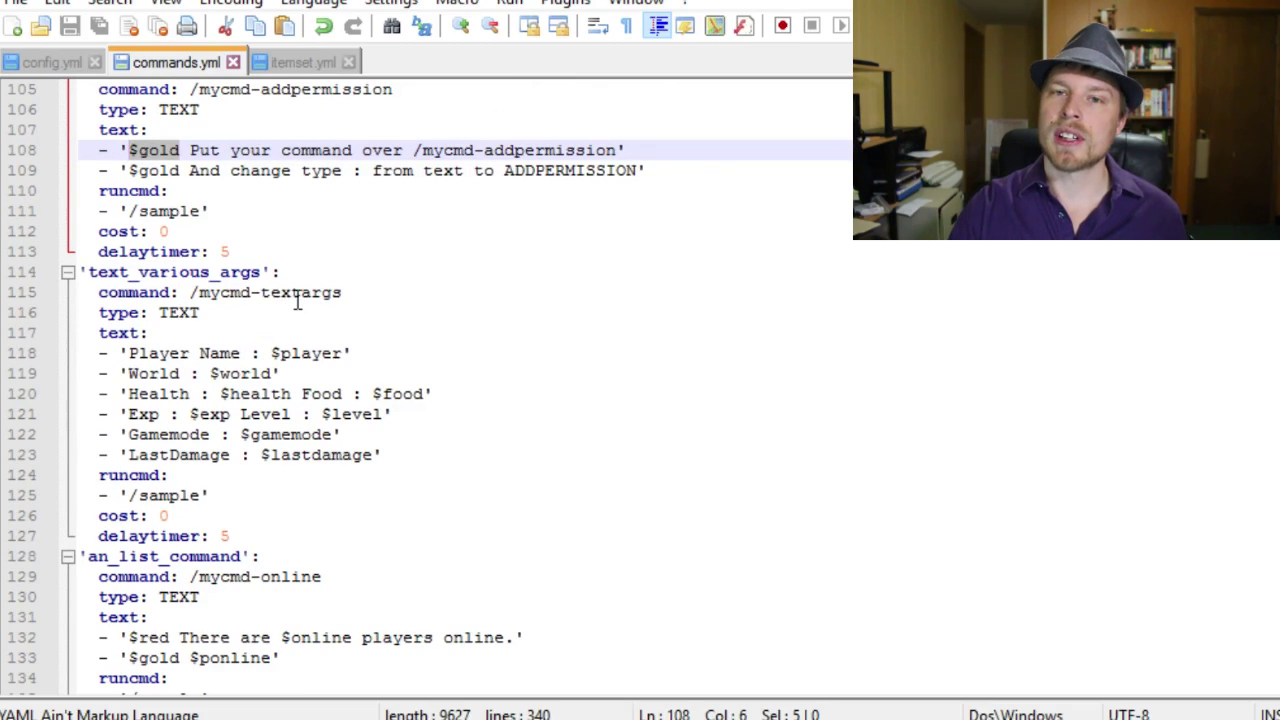
Step: Point out the text-args placeholders: player name, world, $food, exp, $level, gamemode, $lastdamage
left_click(257, 375)
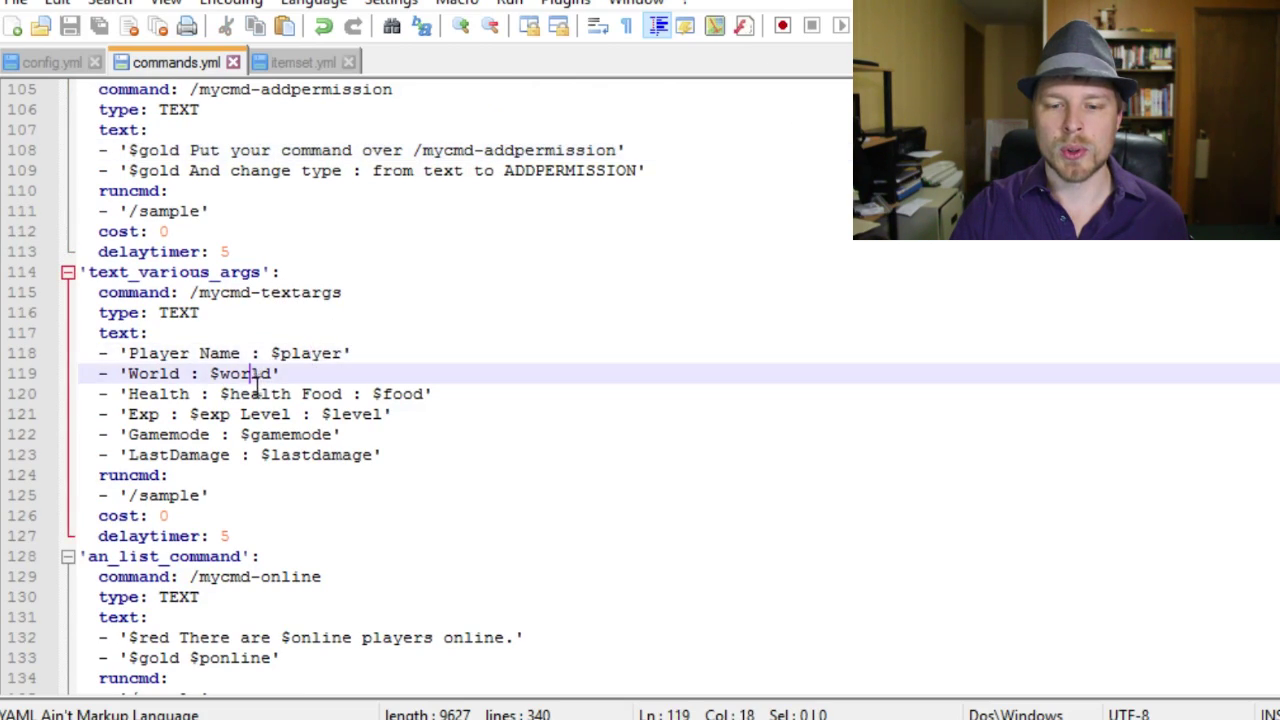
left_click(251, 394)
left_click(412, 394)
left_click(277, 413)
left_click(214, 413)
left_click(356, 413)
left_click(336, 434)
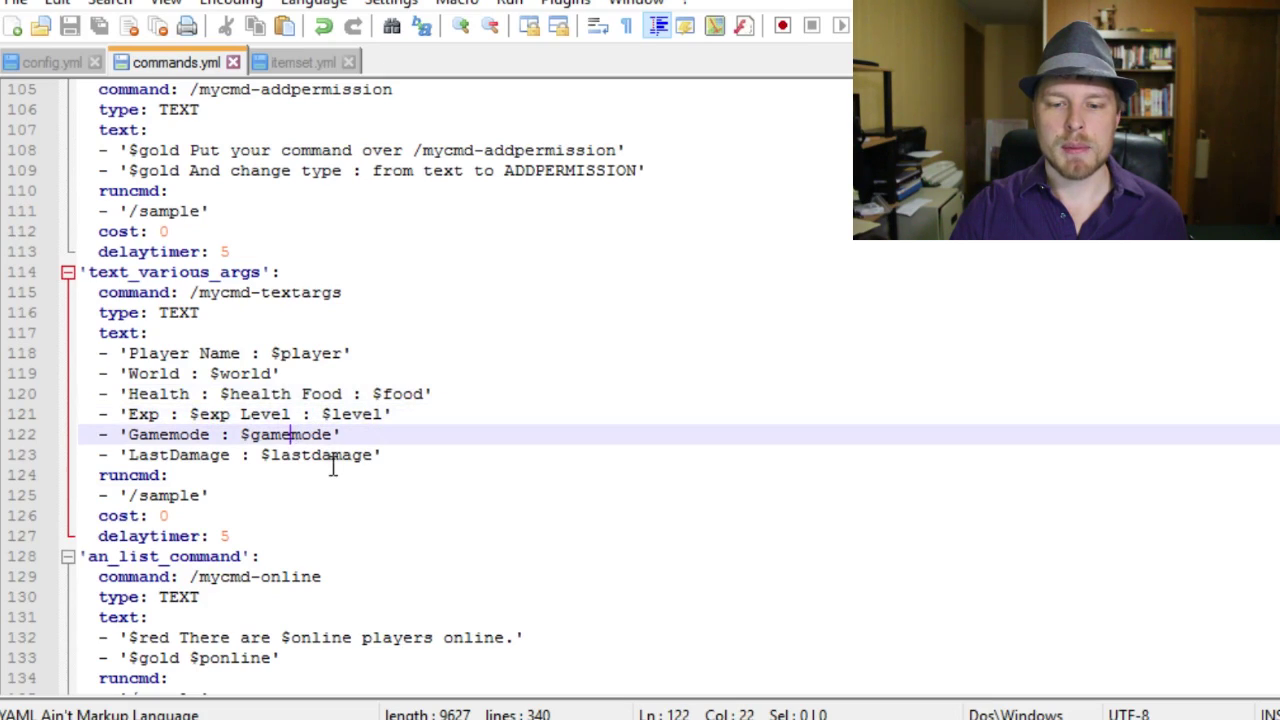
left_click(331, 455)
Step: Select the repeat count 30 in clearchat's %Repeat% line, then mark executefortest's RUN_CONSOLE line
scroll(489, 449, "down", 2)
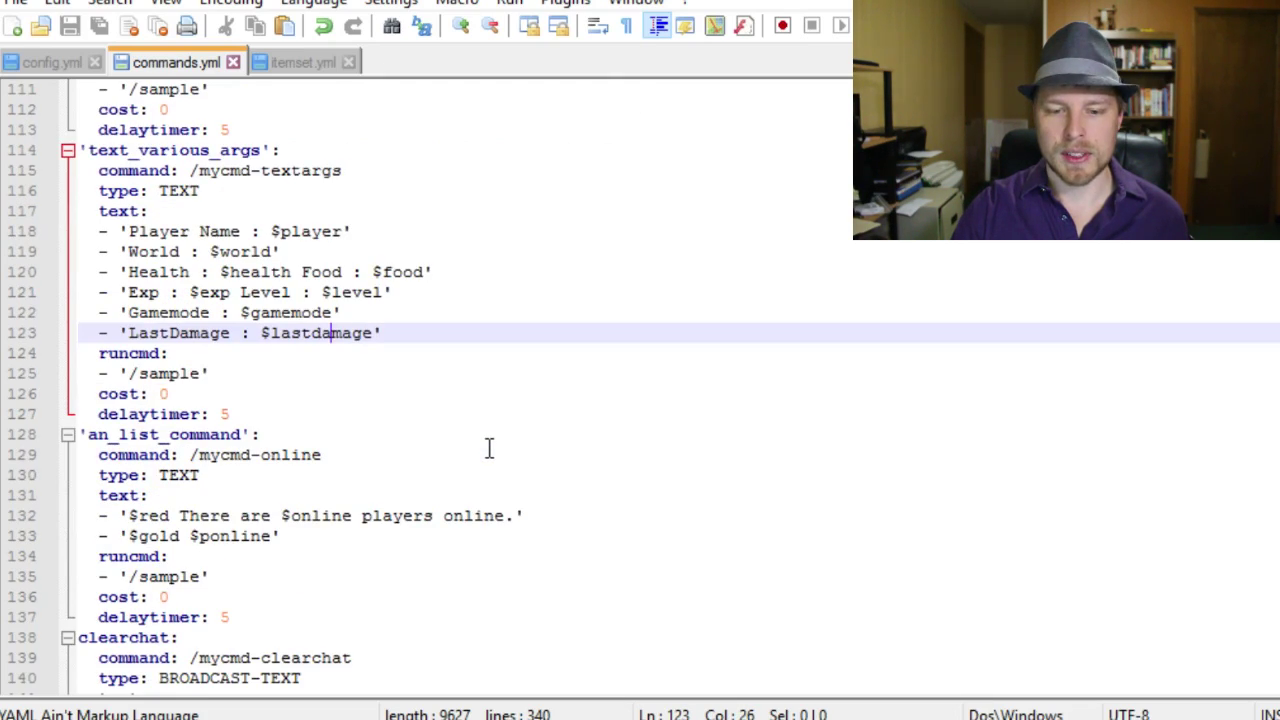
scroll(489, 449, "down", 2)
left_click_drag(199, 414, 272, 414)
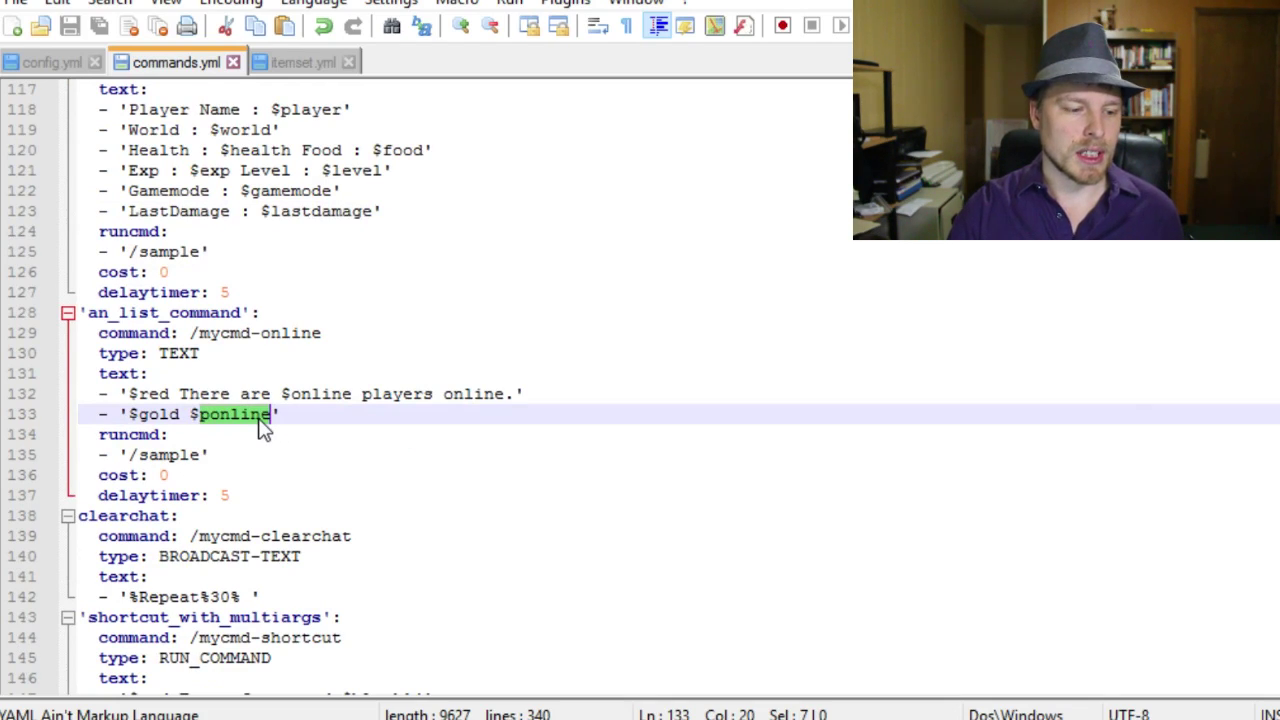
scroll(262, 428, "down", 3)
left_click(320, 373)
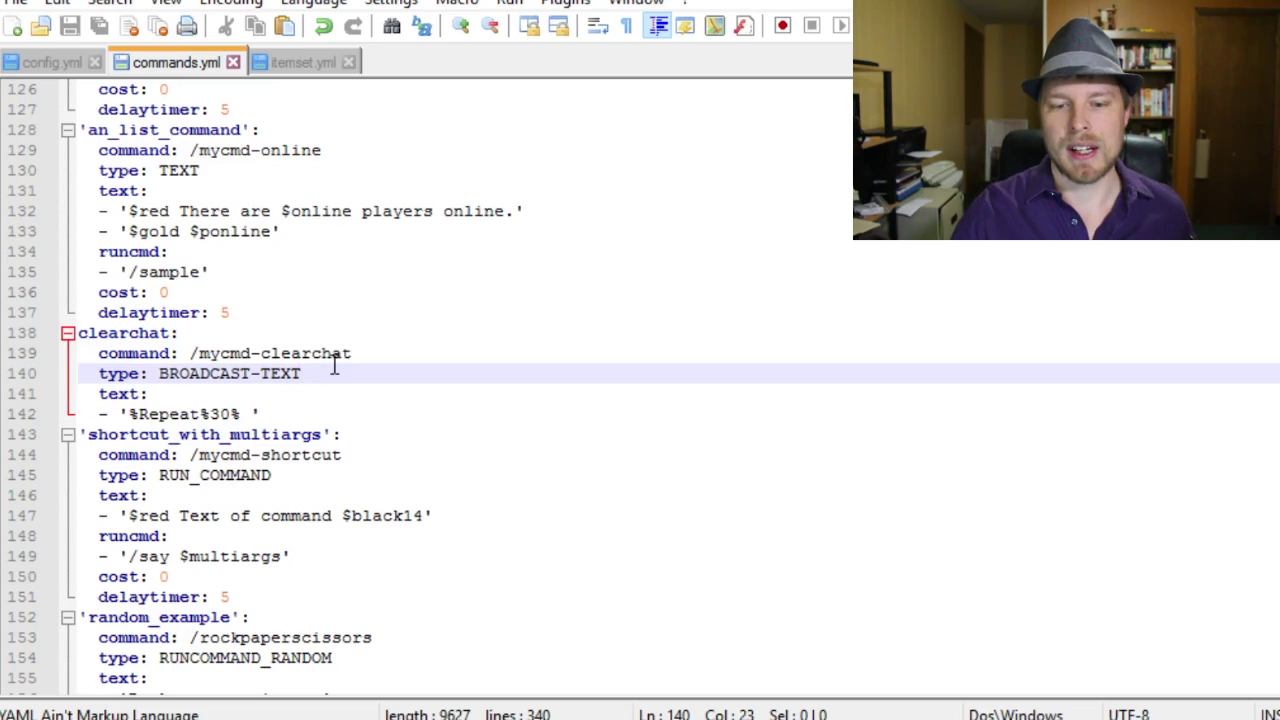
left_click(130, 413)
left_click(207, 413)
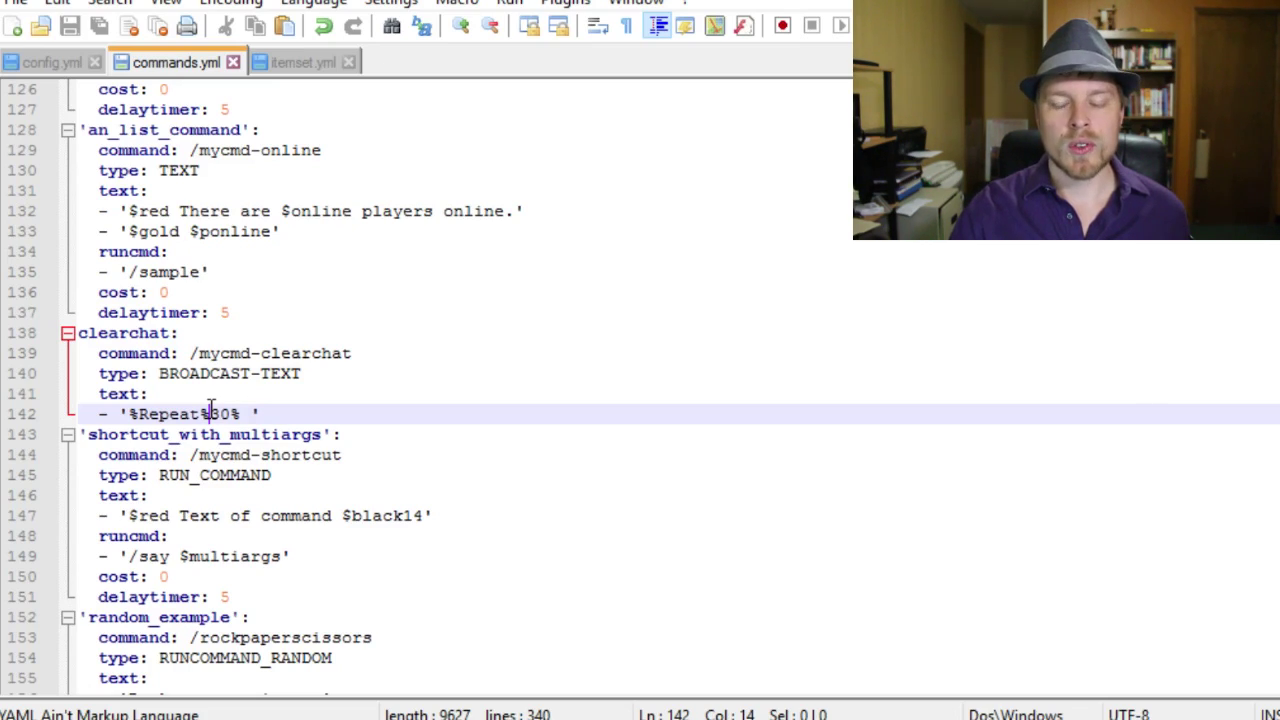
left_click_drag(212, 413, 230, 413)
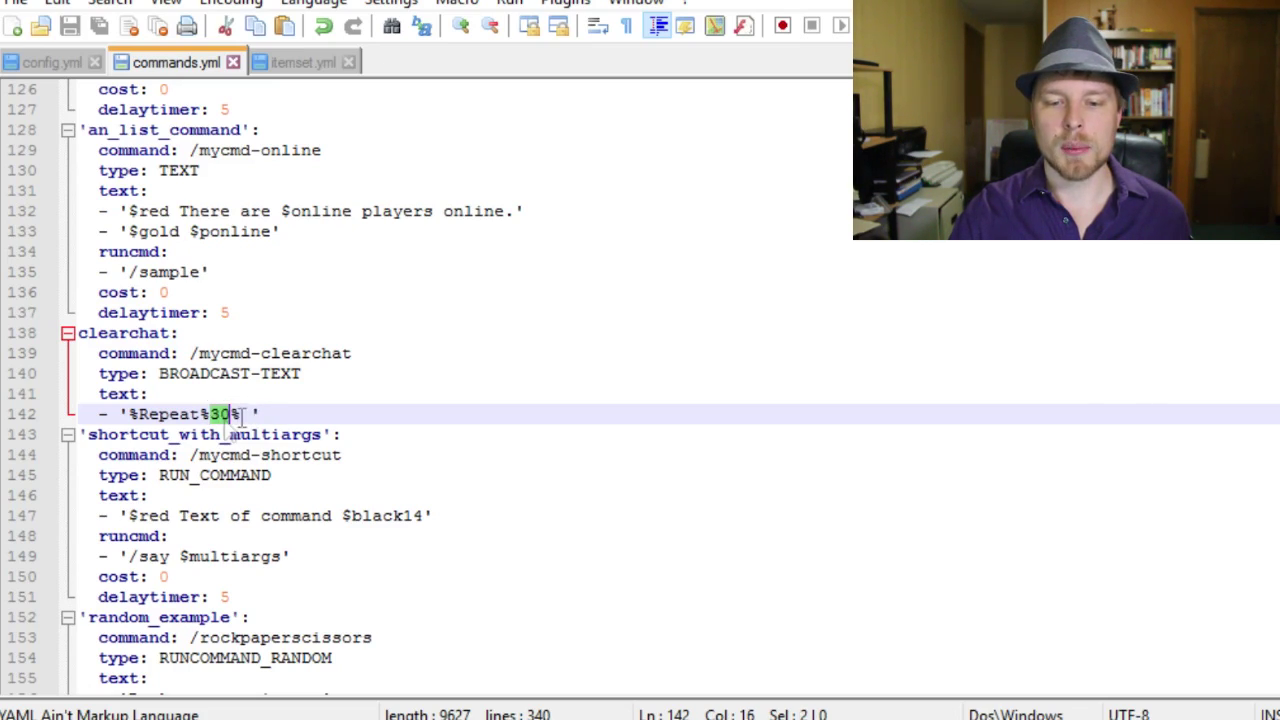
scroll(425, 400, "down", 20)
left_click(437, 376)
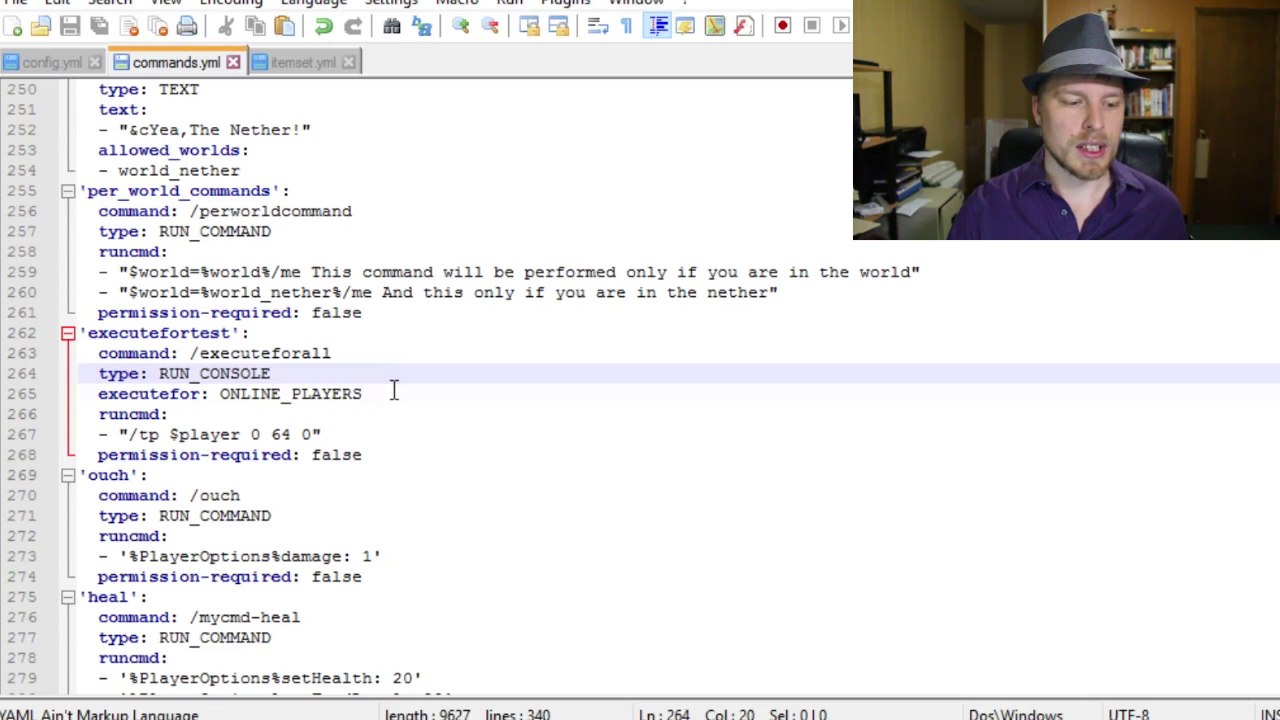
Step: Select ONLINE_PLAYERS in the executefortest entry, then locate the bungeecord entry by search
left_click(394, 386)
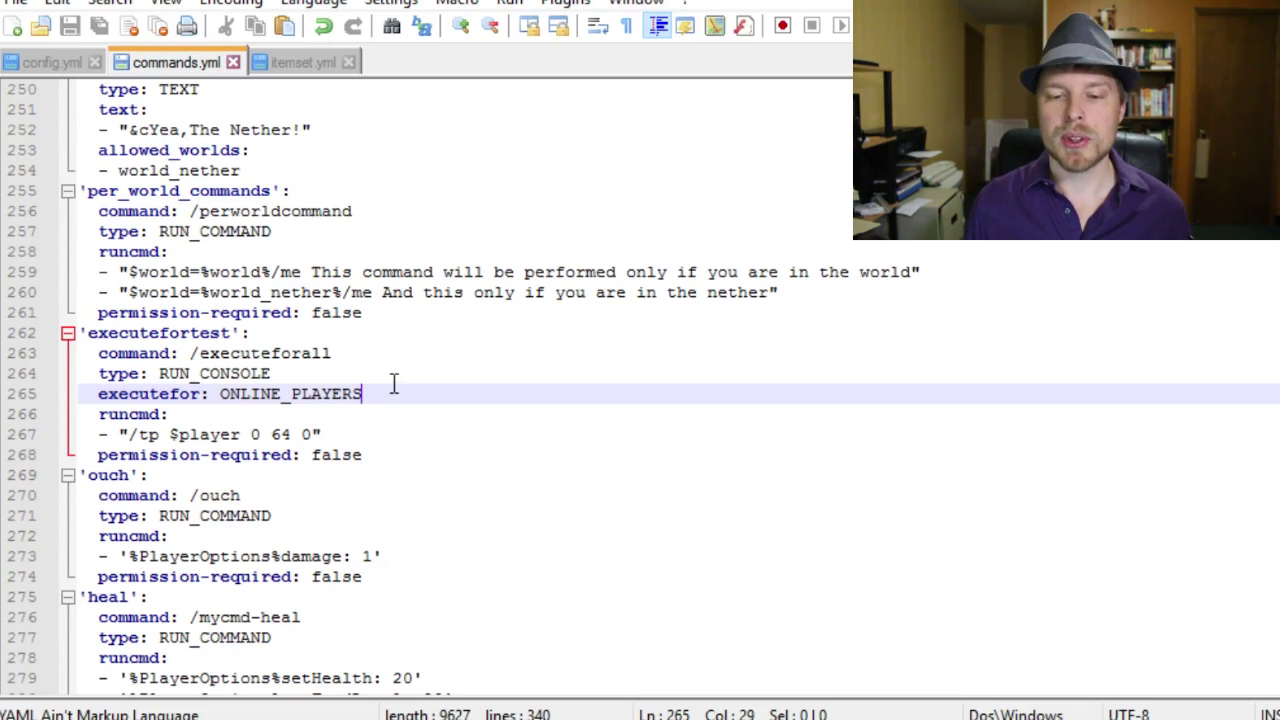
left_click(227, 394)
left_click_drag(220, 394, 364, 394)
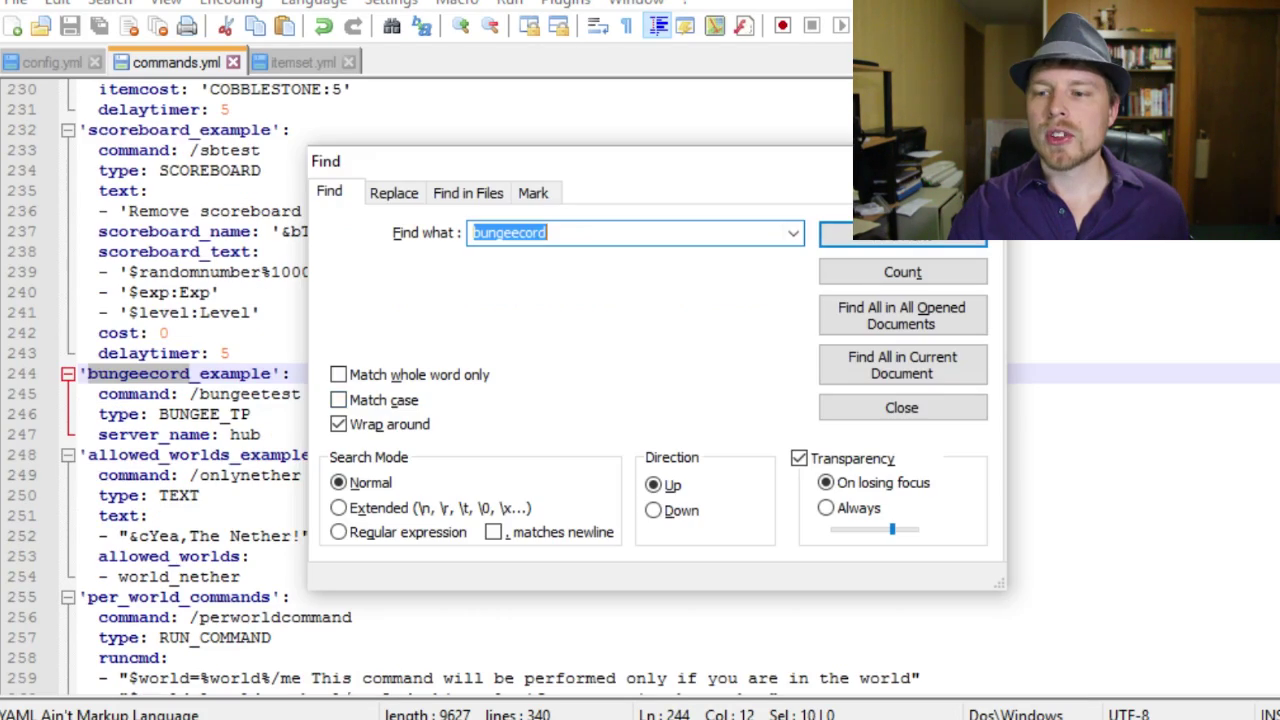
key("Escape")
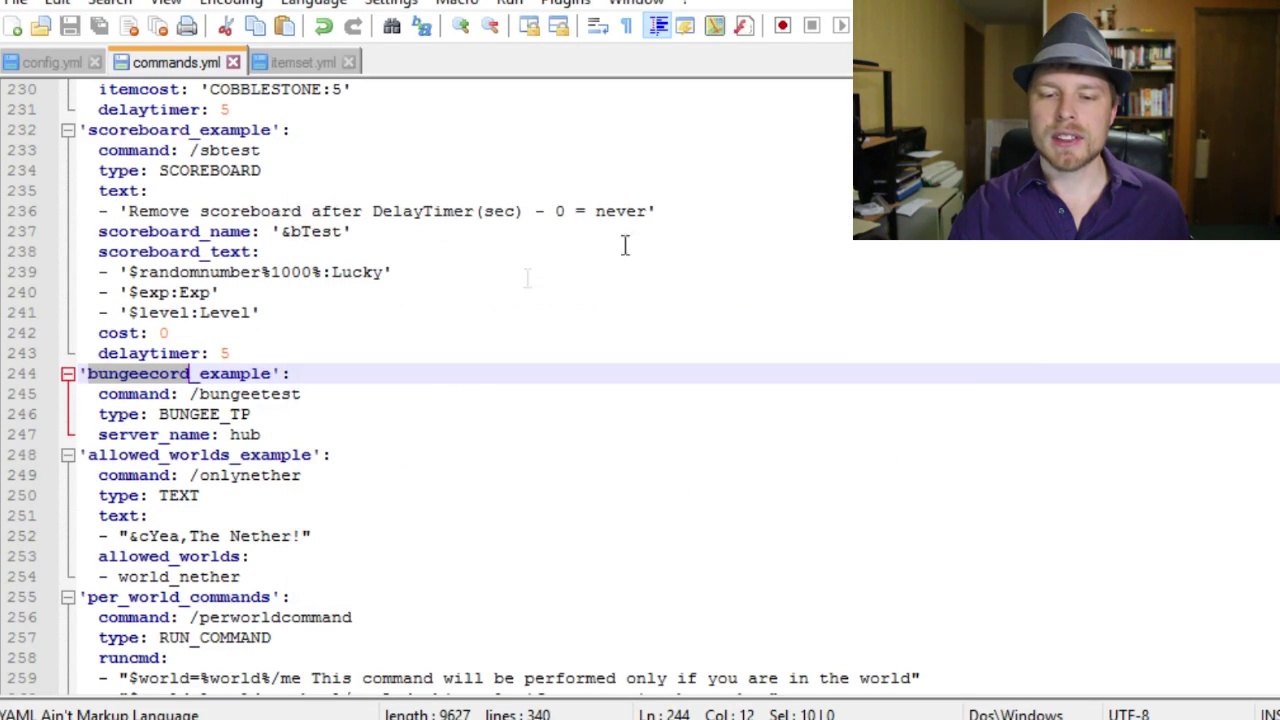
Step: In bungeecord_example, select the BUNGEE_TP type and the server name hub
left_click(280, 428)
left_click(255, 410)
left_click(290, 443)
left_click(314, 394)
left_click_drag(255, 415, 160, 420)
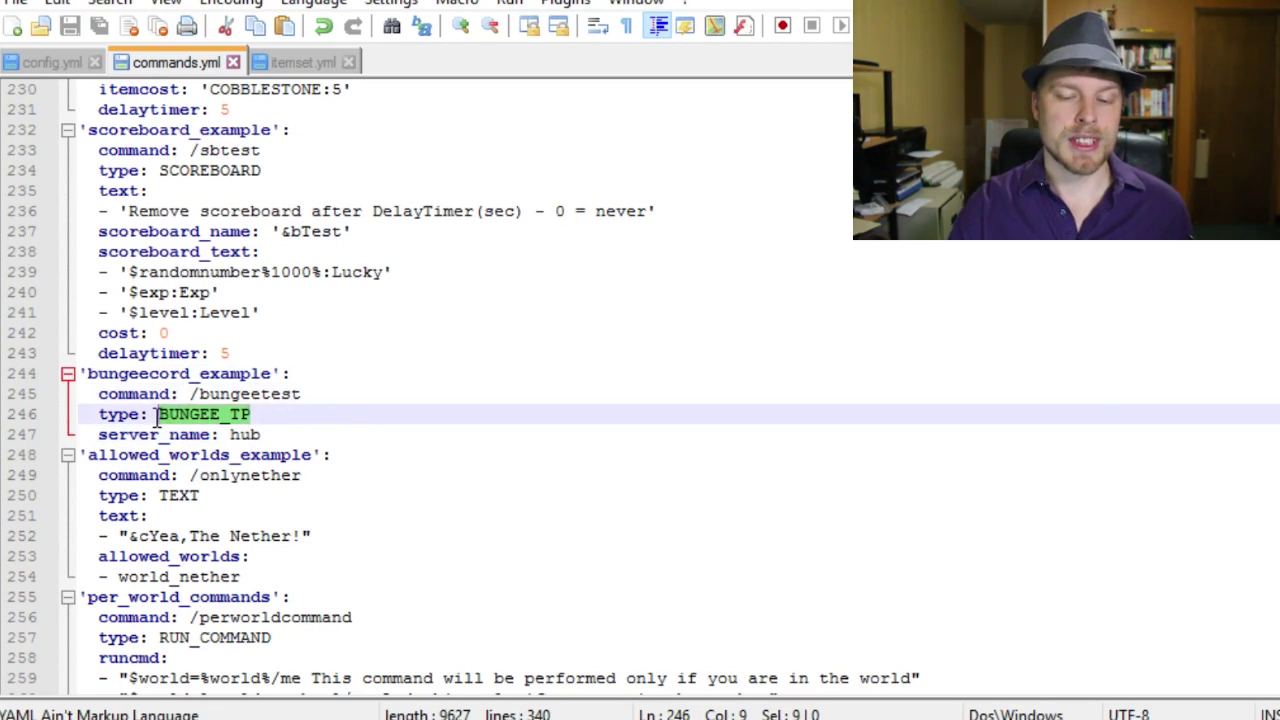
left_click(268, 434)
left_click_drag(268, 434, 230, 434)
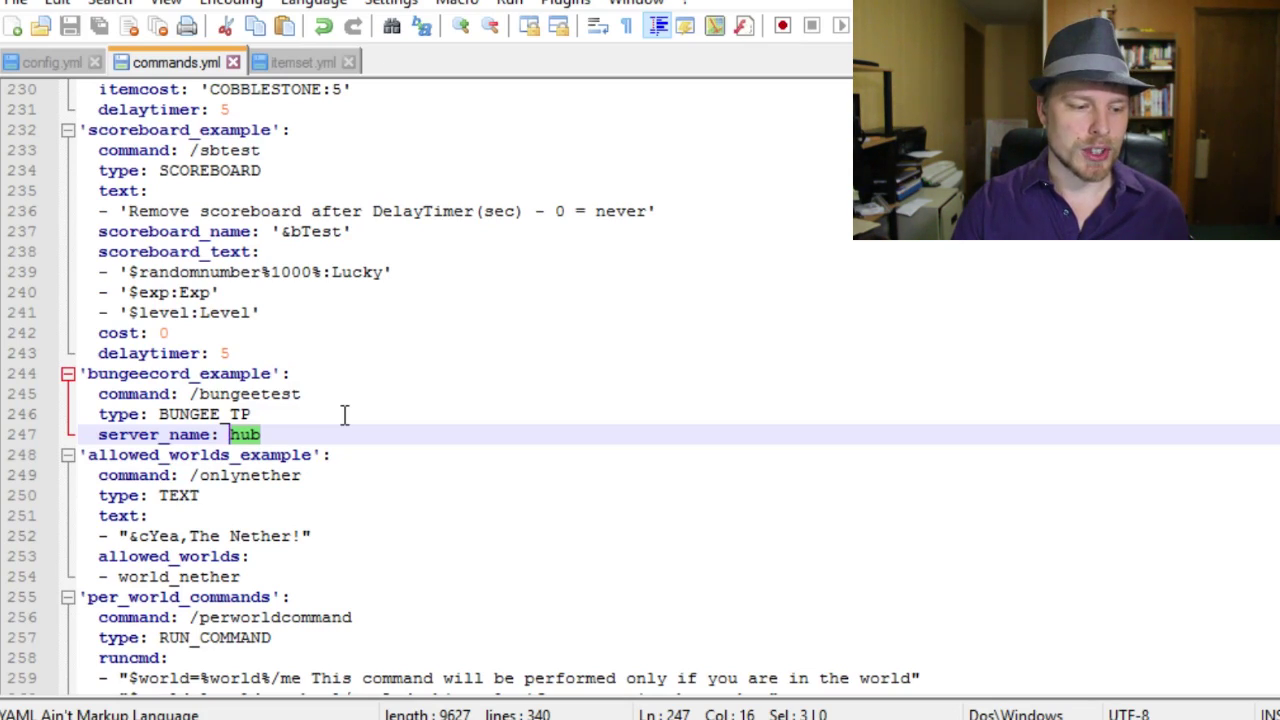
Step: Scroll through commands.yml, then bring up itemset.yml's testlist SuperSword set
scroll(344, 414, "down", 4)
scroll(344, 414, "up", 6)
scroll(344, 414, "down", 7)
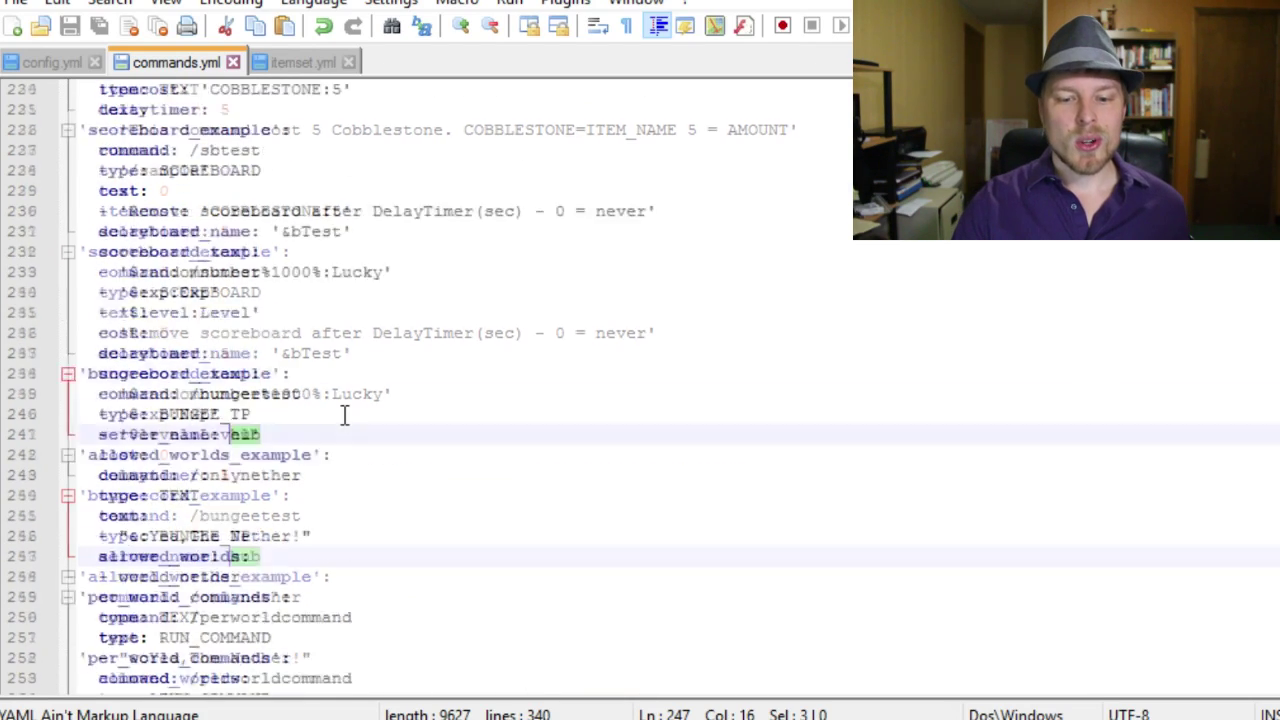
scroll(344, 414, "down", 5)
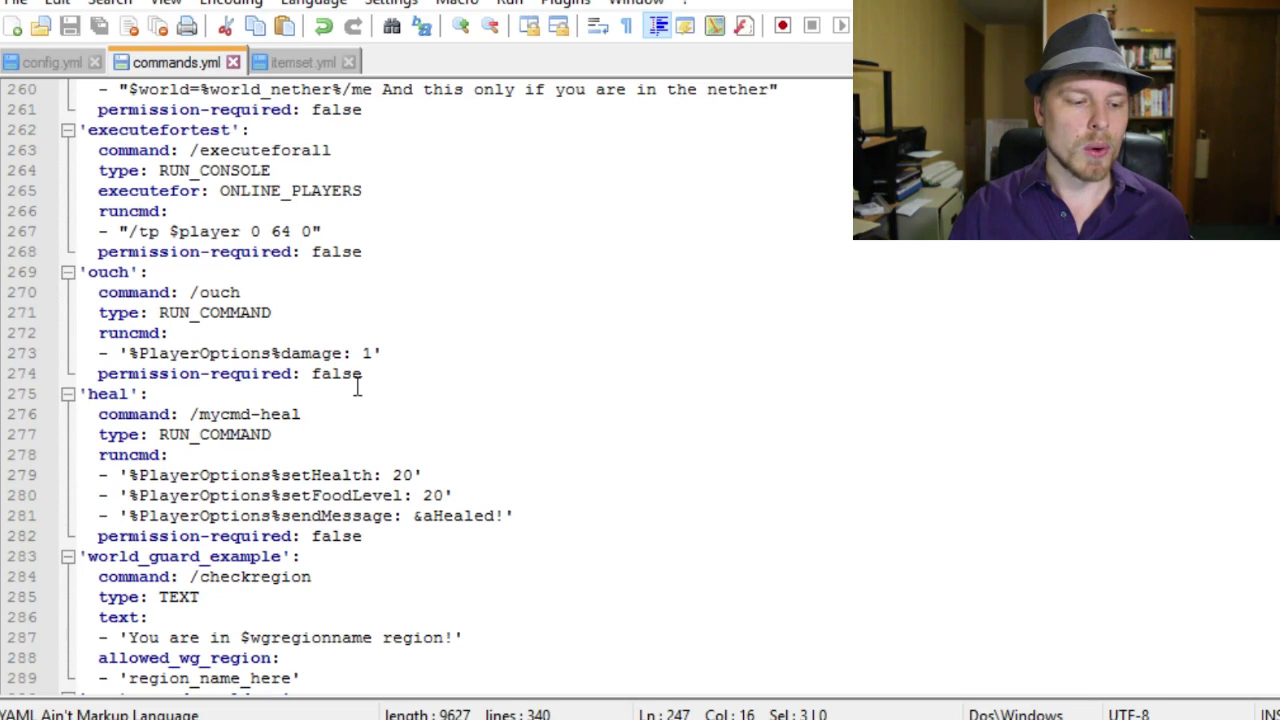
left_click(302, 66)
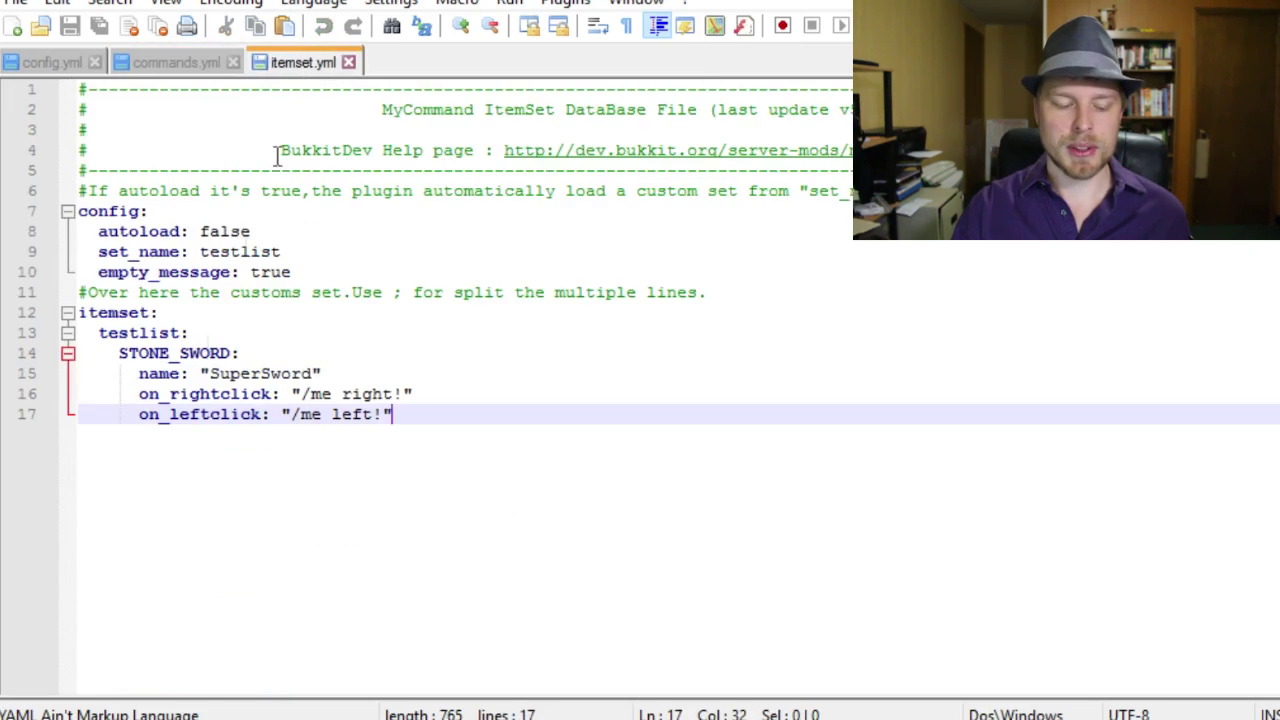
Step: Open language.yml from the MyCommand folder in Notepad++ and return to File Explorer
key("alt+Tab")
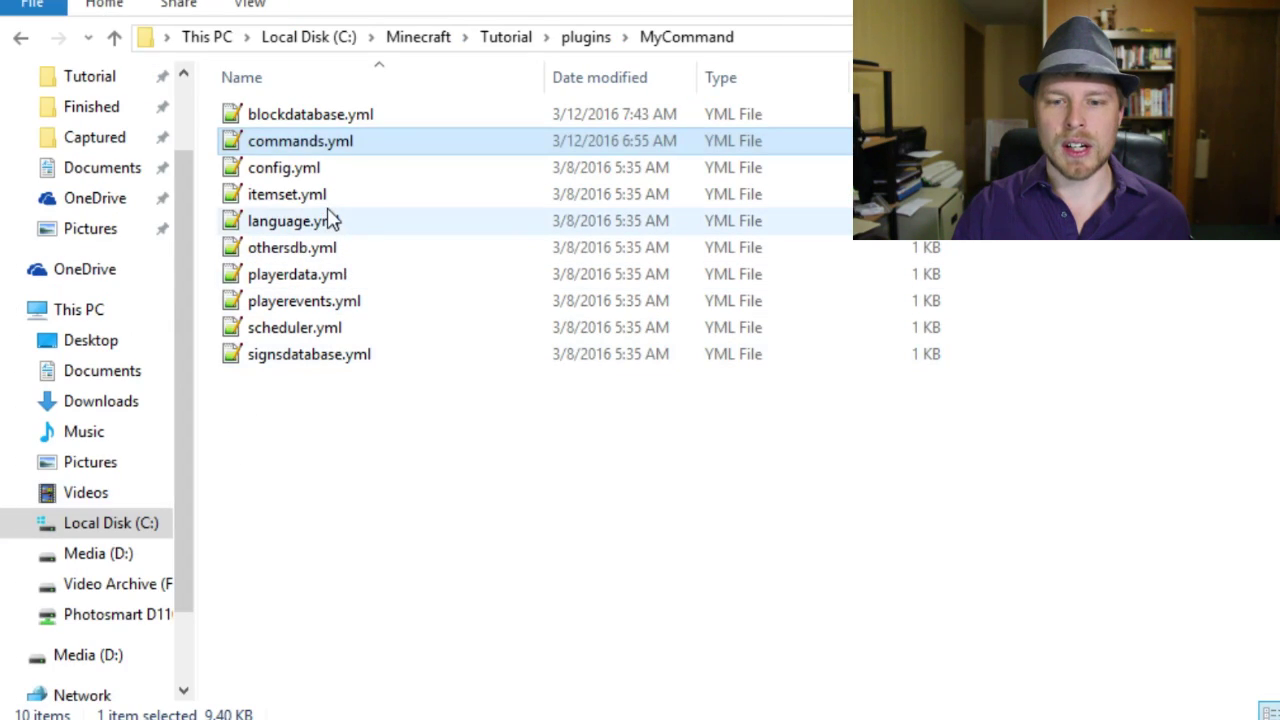
double_click(329, 220)
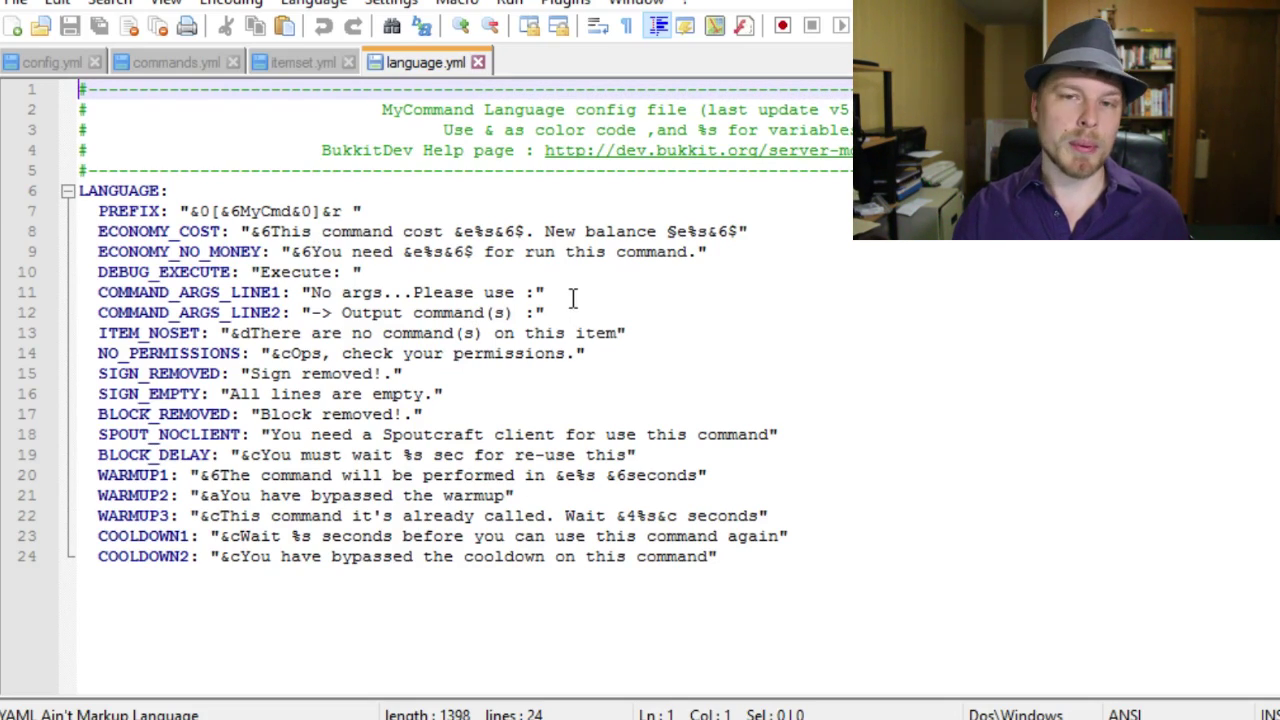
key("alt+Tab")
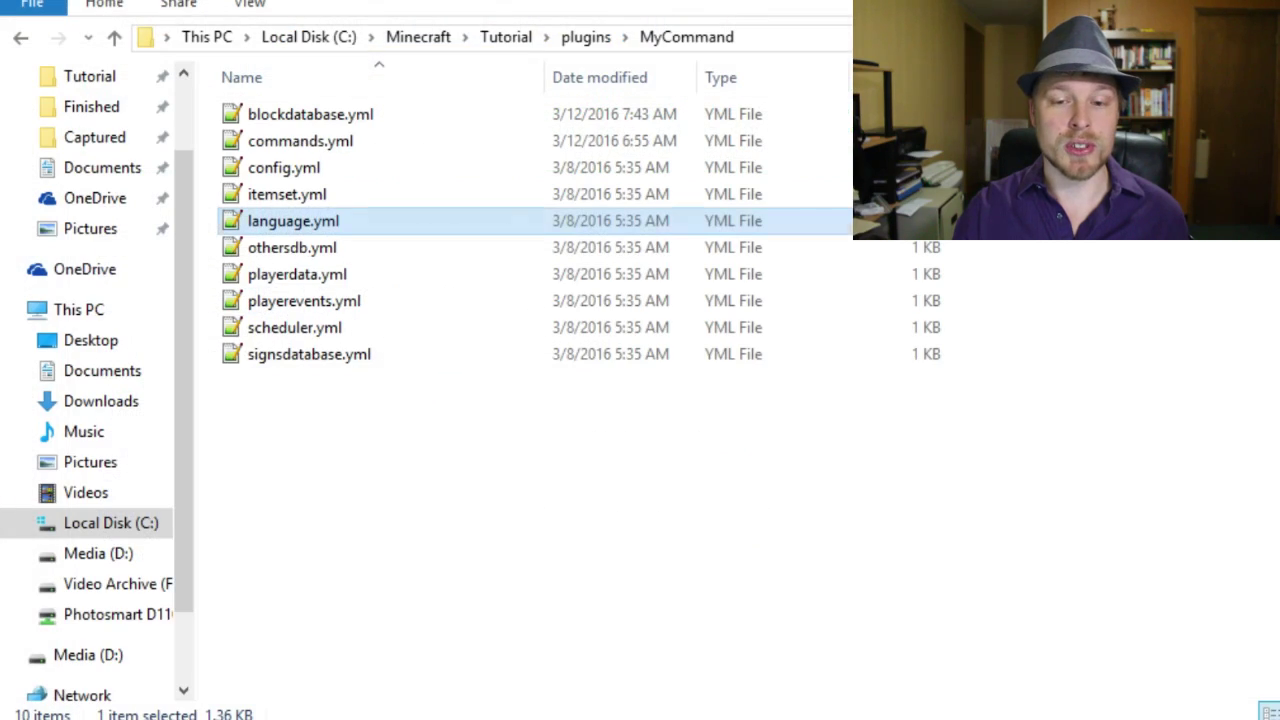
Step: Reopen itemset.yml in Notepad++ from the MyCommand folder
double_click(289, 194)
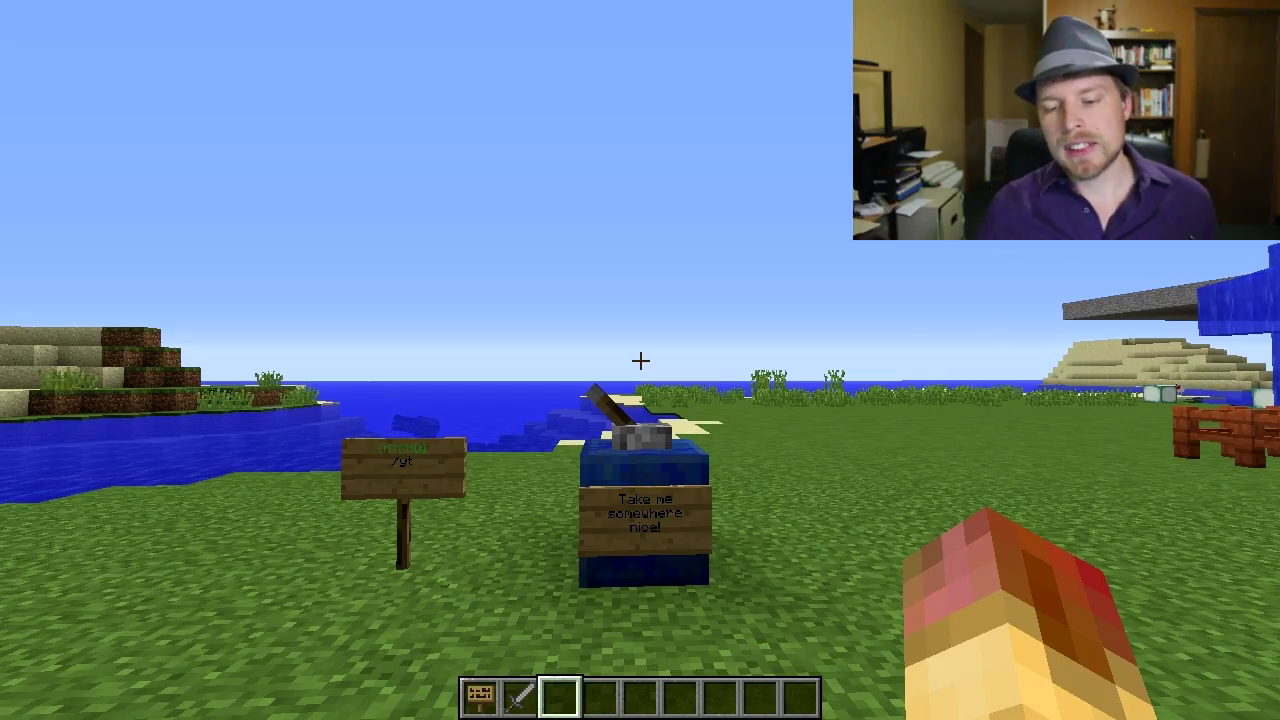
Step: Walk toward the sign, hold the stone sword, and check the creative inventory
key("w")
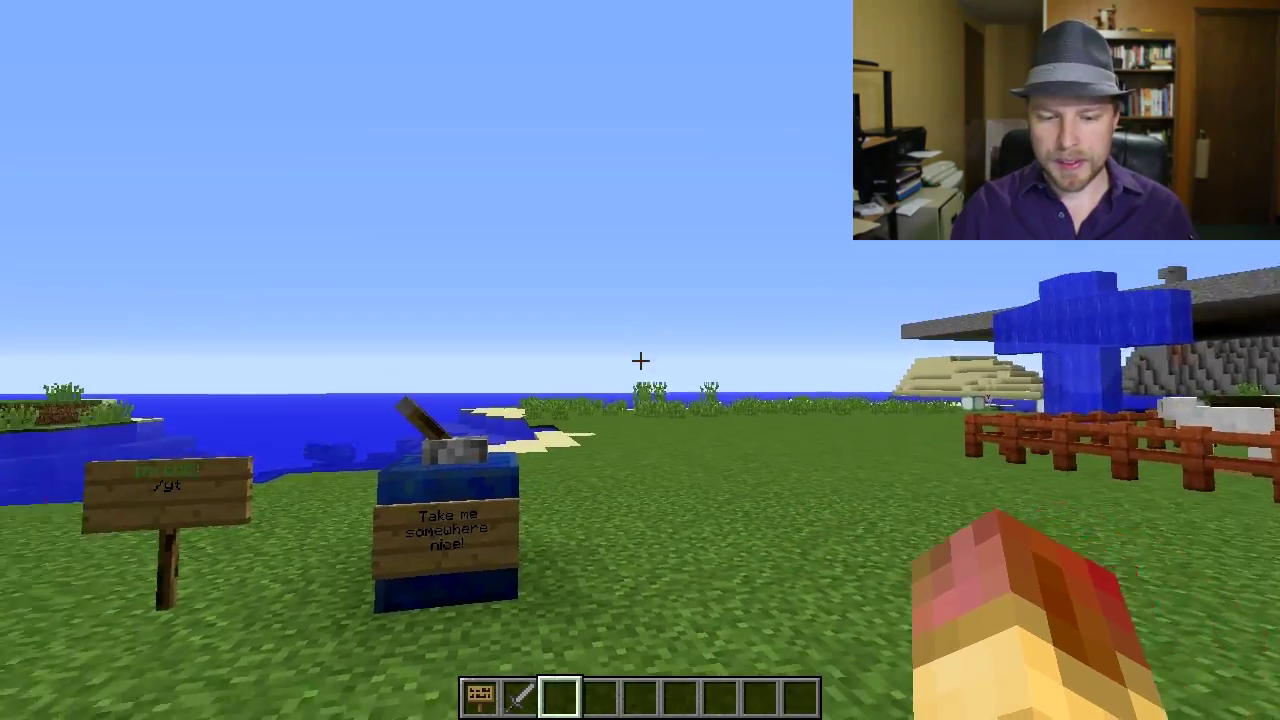
key("2")
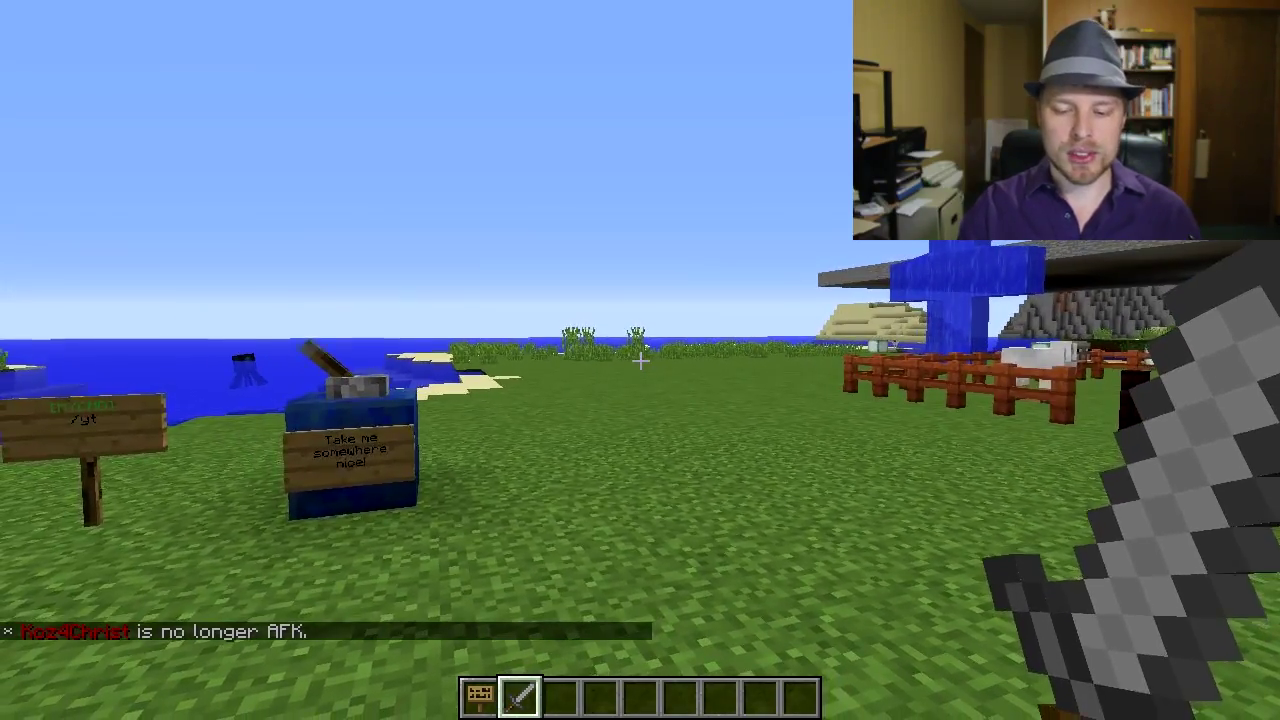
key("t")
key("Escape")
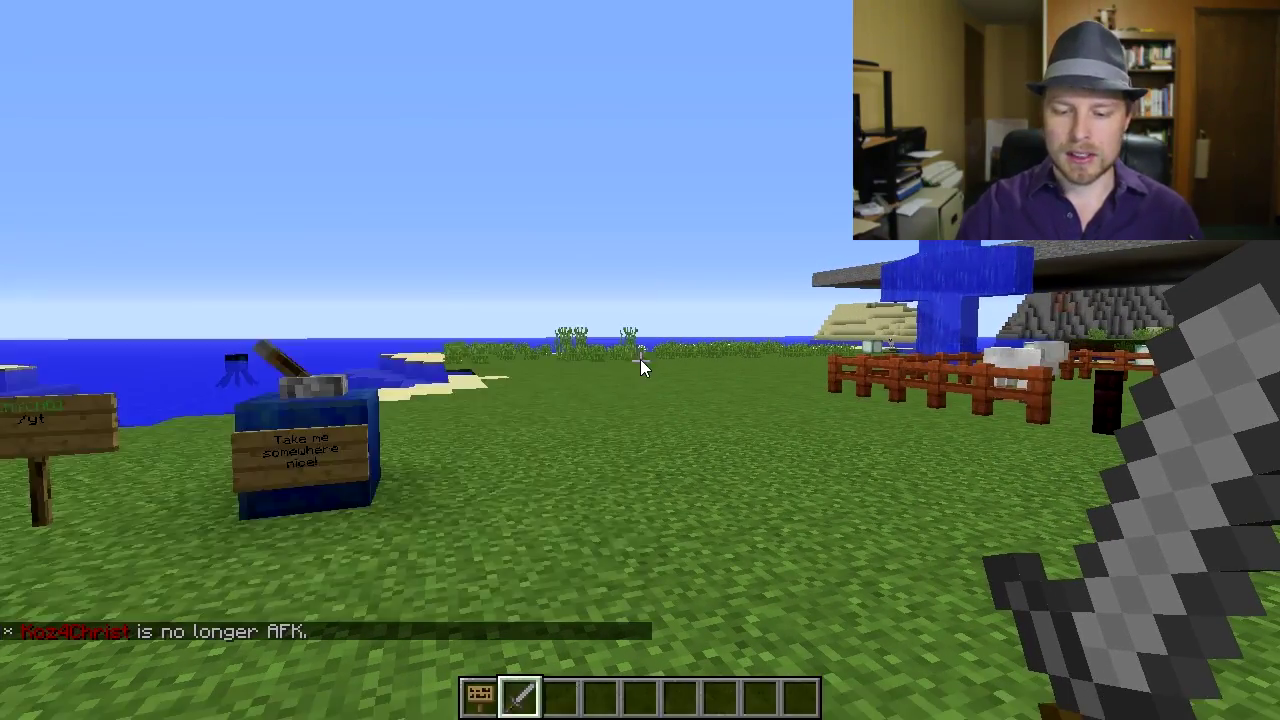
key("e")
scroll(510, 470, "down", 10)
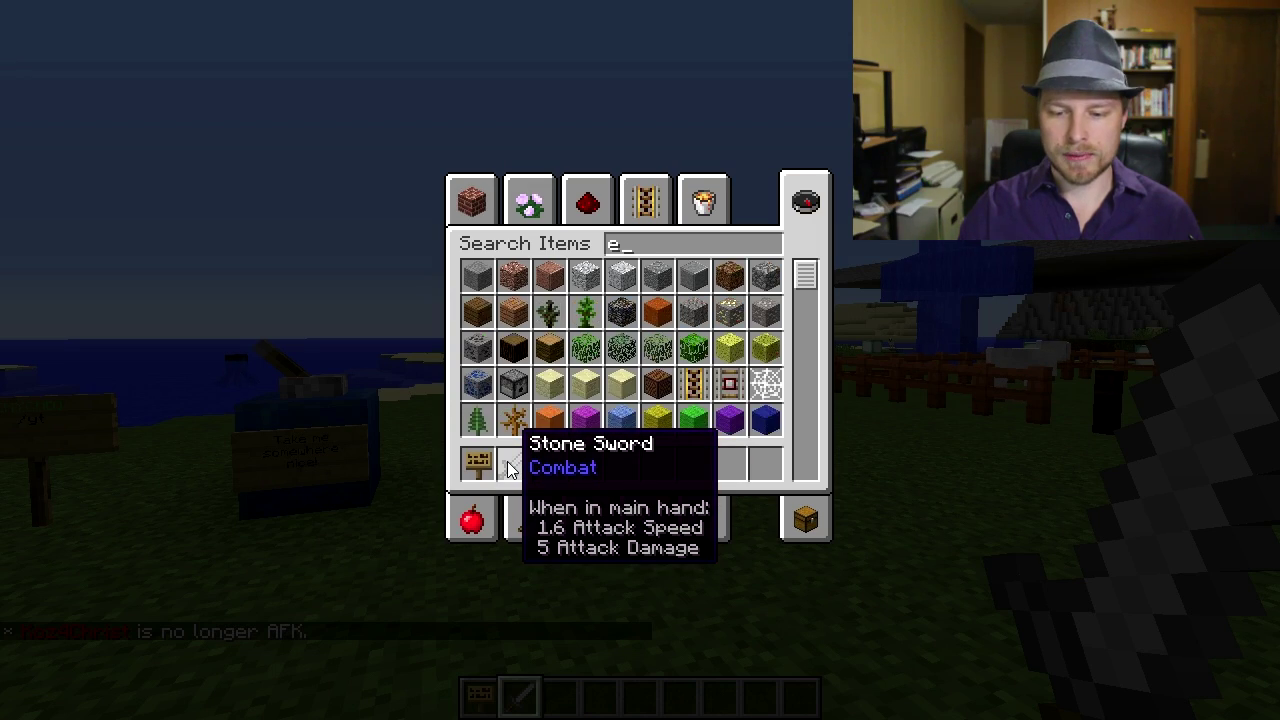
key("e")
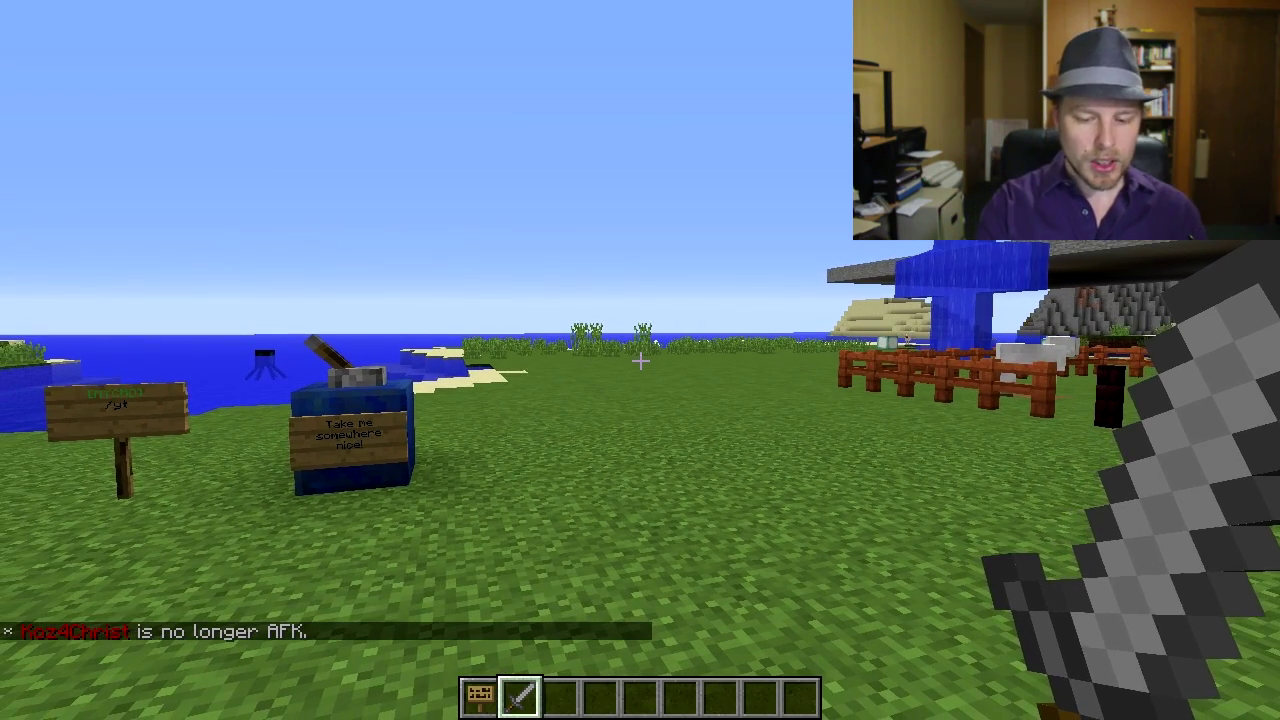
Step: Turn itemsets on with the command /mycmd-itemset on
key("slash")
type("mycmd-itemset on")
key("Return")
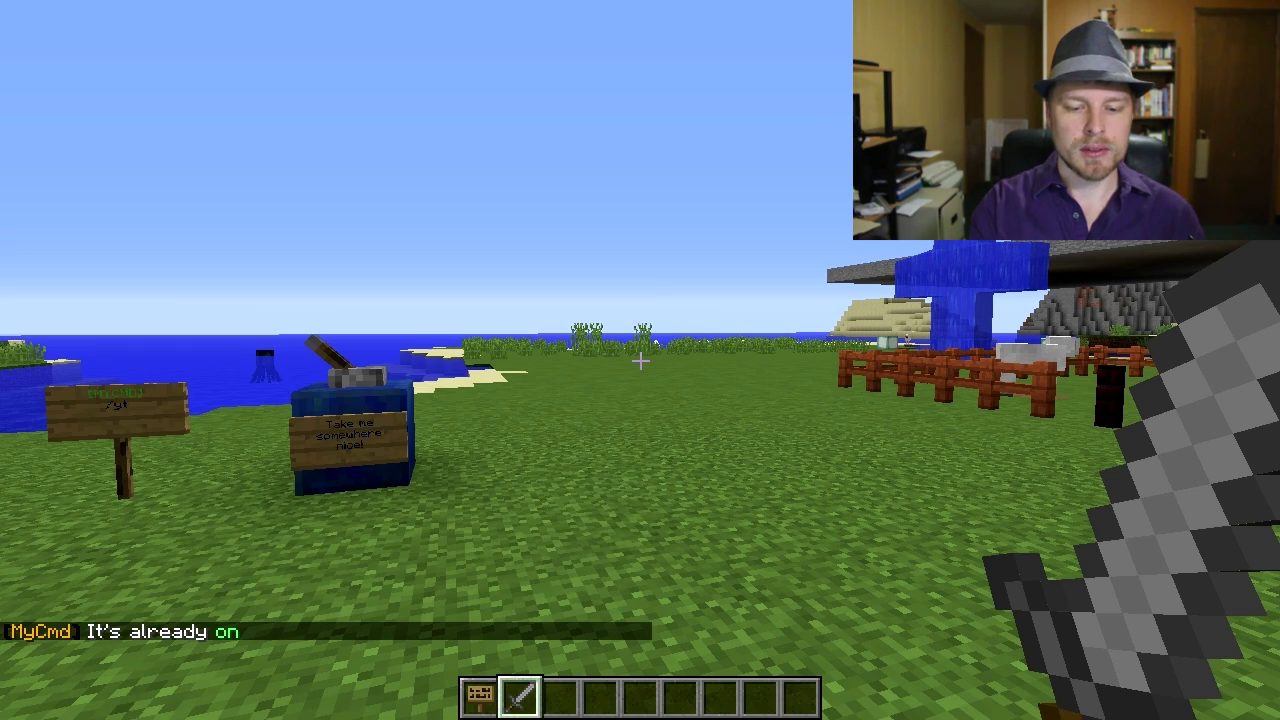
Step: Rename the held sword with /mycmd-itemset name SuperSword and check the chat confirmation
key("t")
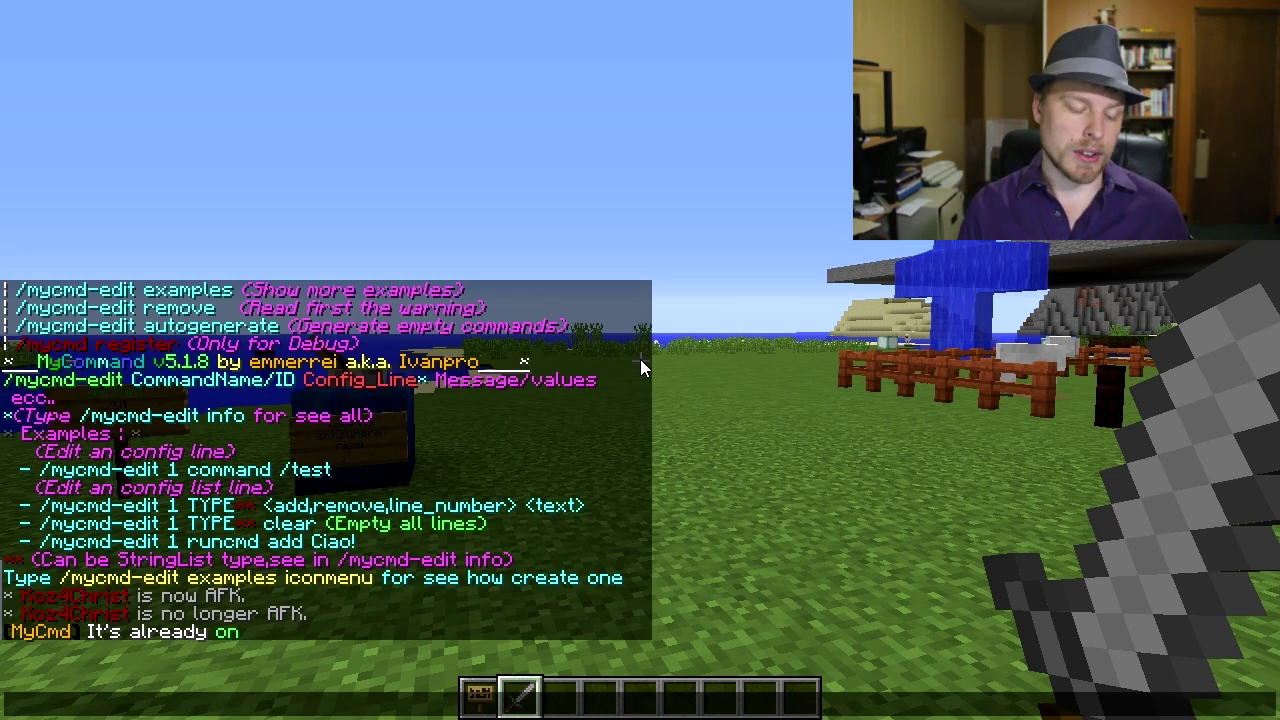
key("Up")
key("shift+Left")
key("shift+Left")
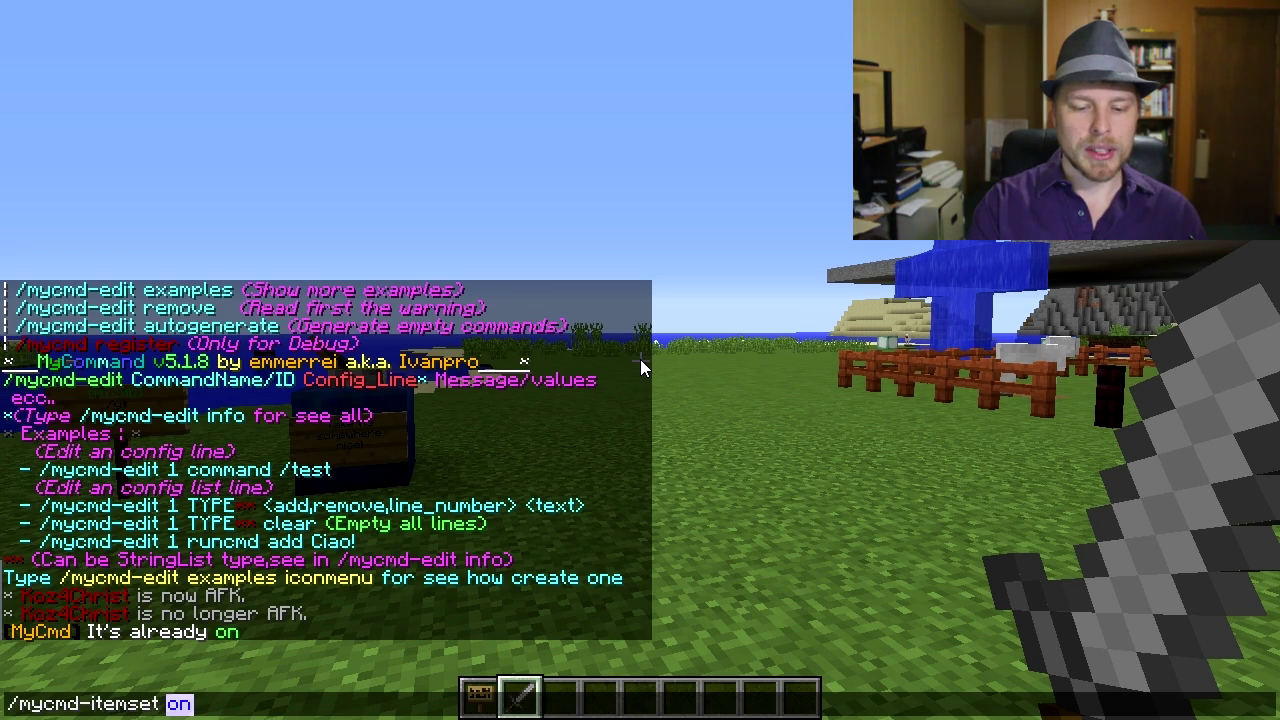
type("name")
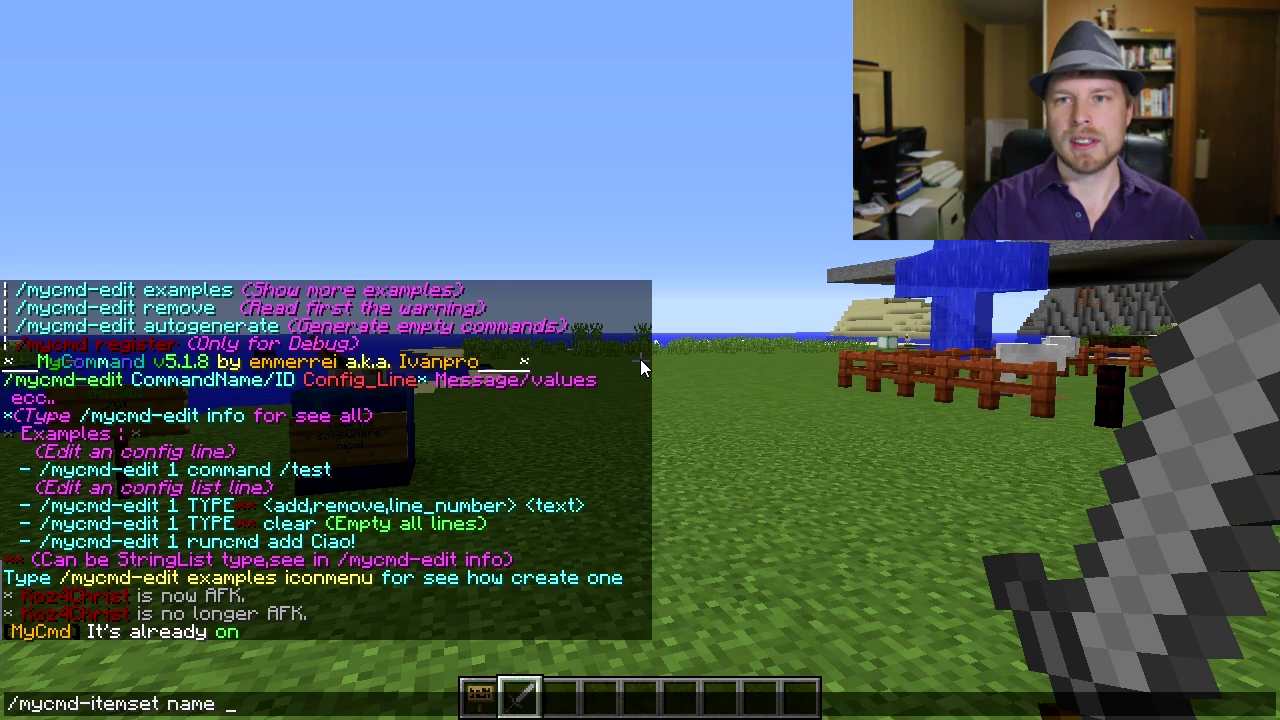
type(" SuperSword")
key("Return")
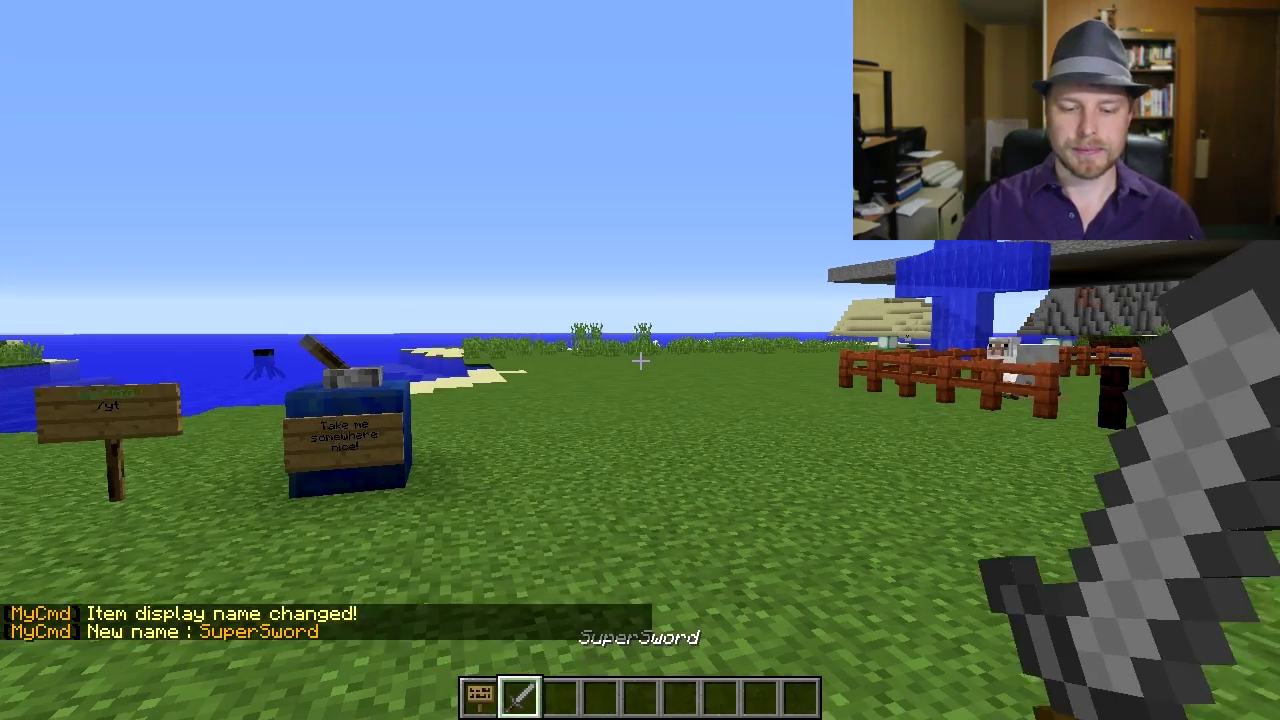
key("w")
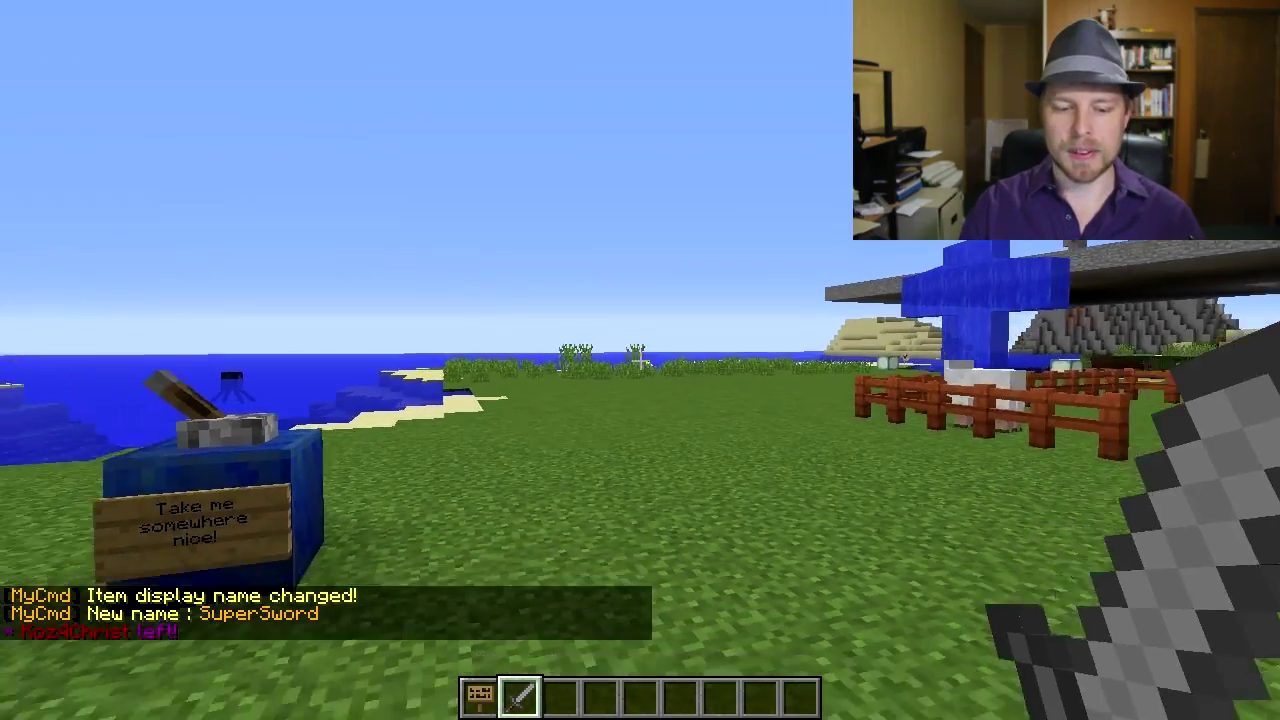
key("t")
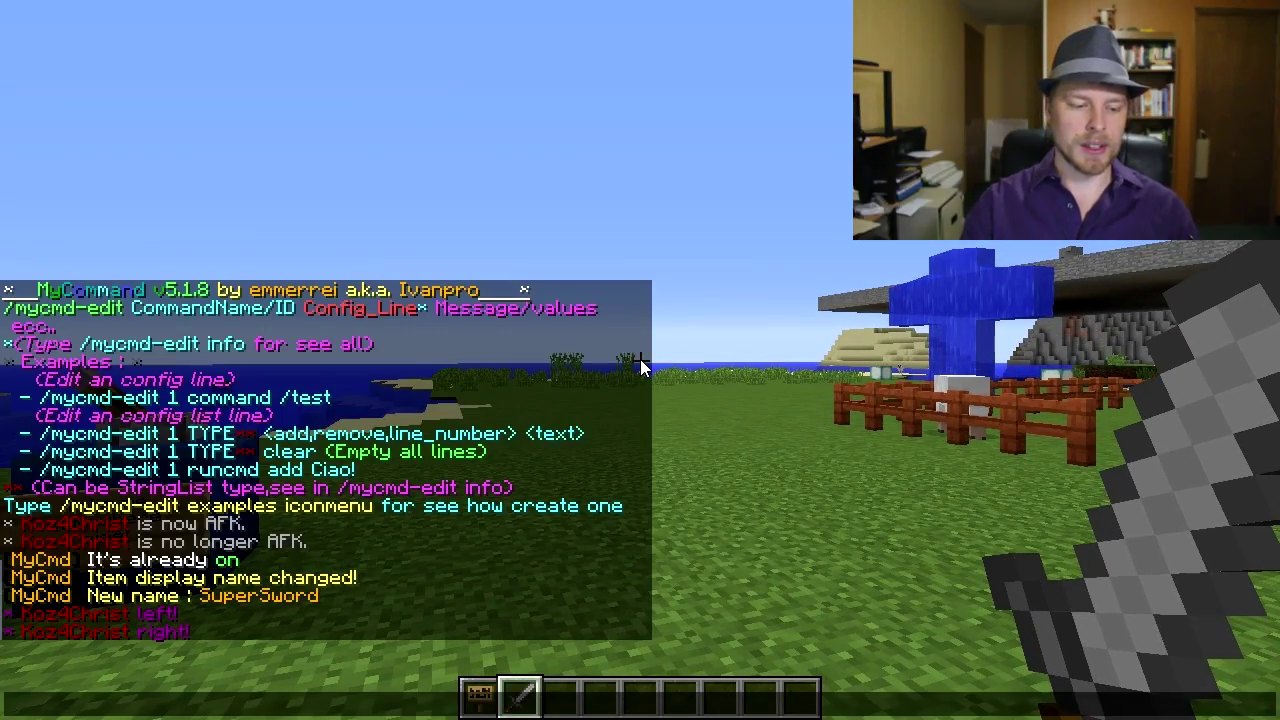